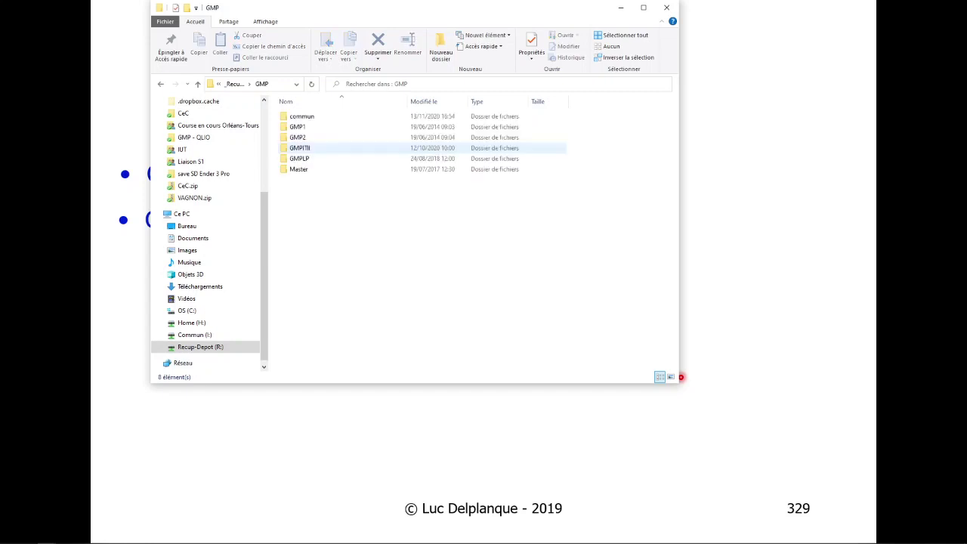
Open the Plans d'expériences folder inside GMPLP > COESMA.
{"action": "left_click", "coordinate": [301, 116]}
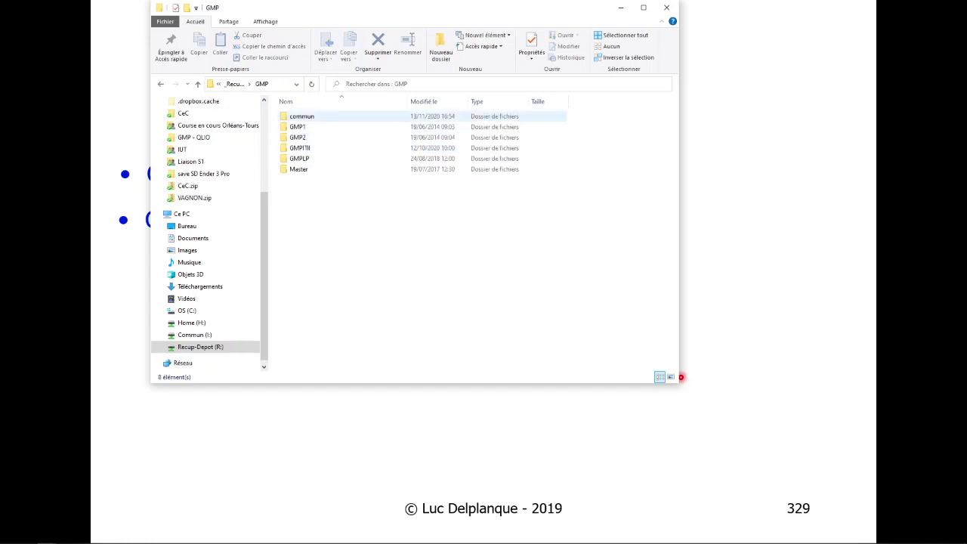
{"action": "left_click", "coordinate": [299, 158]}
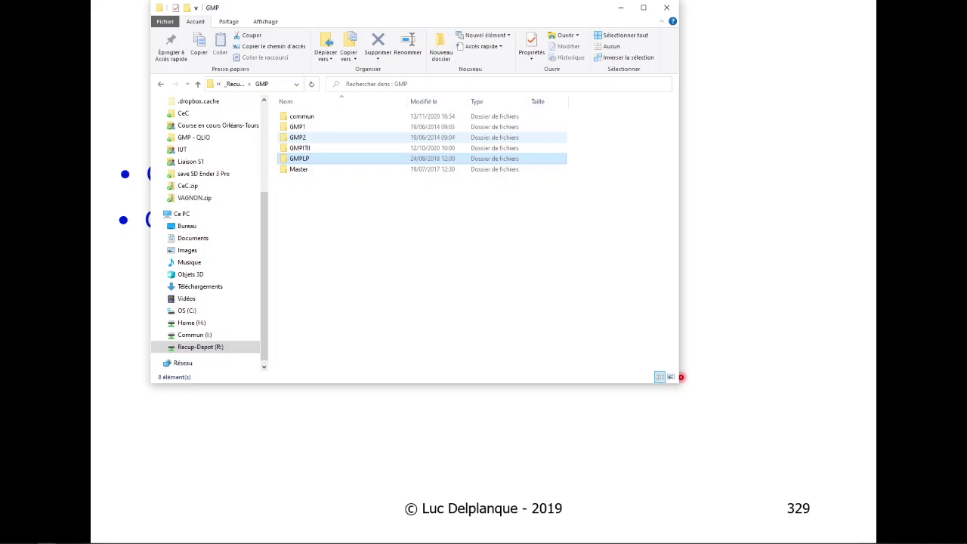
{"action": "key", "text": "Return"}
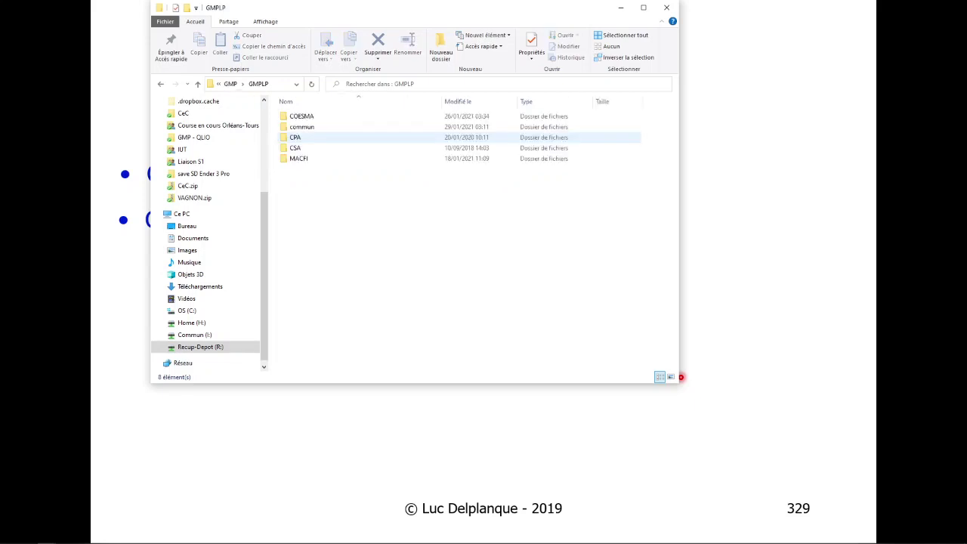
{"action": "left_click", "coordinate": [302, 116]}
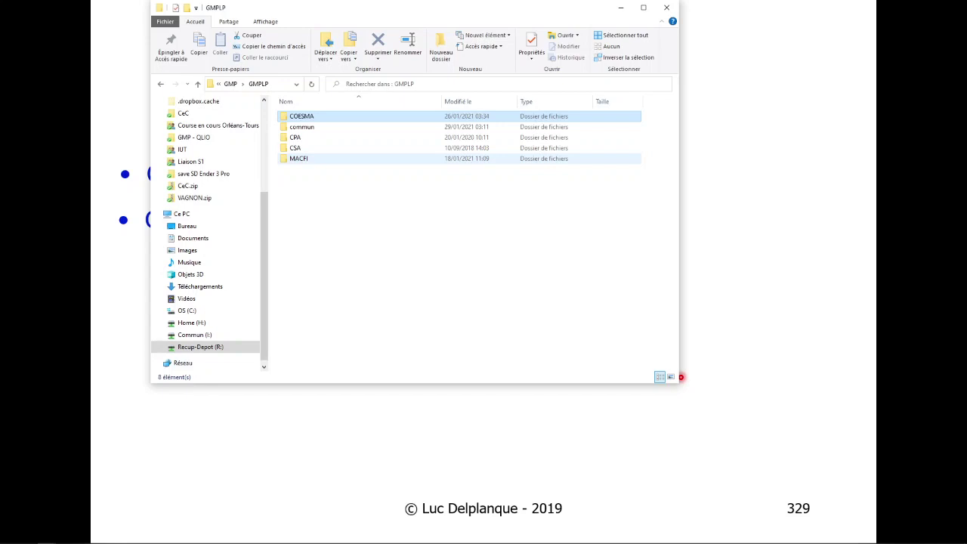
{"action": "key", "text": "Return"}
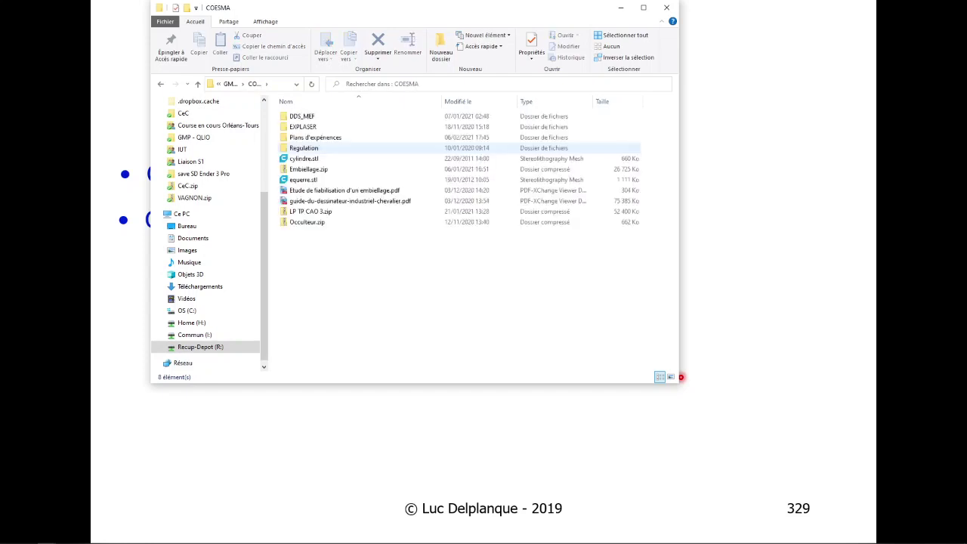
{"action": "left_click", "coordinate": [315, 138]}
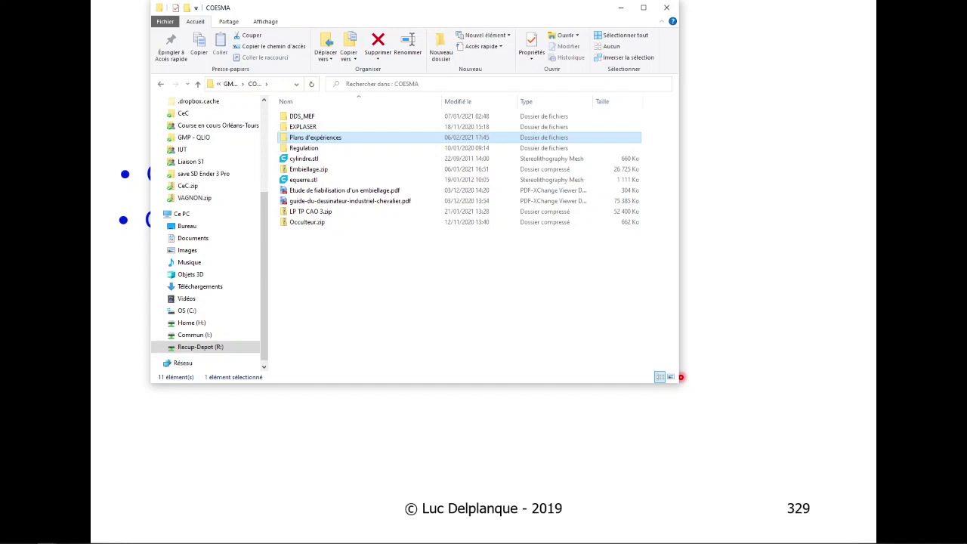
{"action": "key", "text": "Return"}
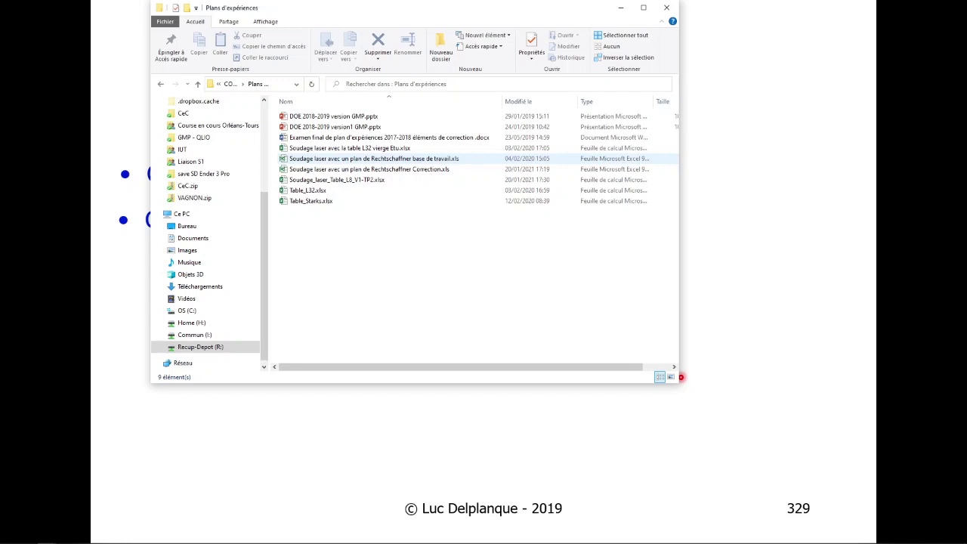
Open the workbook "Soudage laser avec la table L32 vierge Etu.xlsx" in Excel and show its window on the main screen.
{"action": "left_click", "coordinate": [374, 159]}
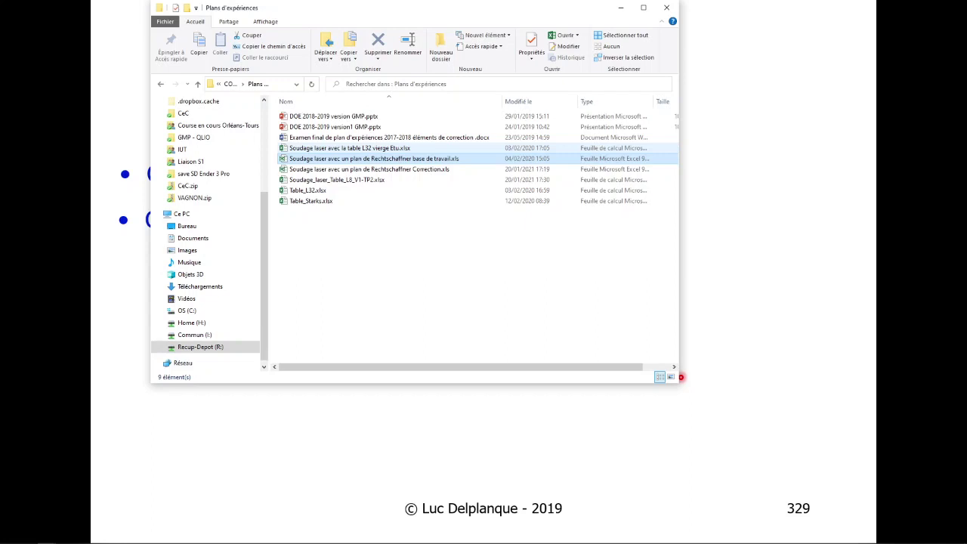
{"action": "double_click", "coordinate": [349, 148]}
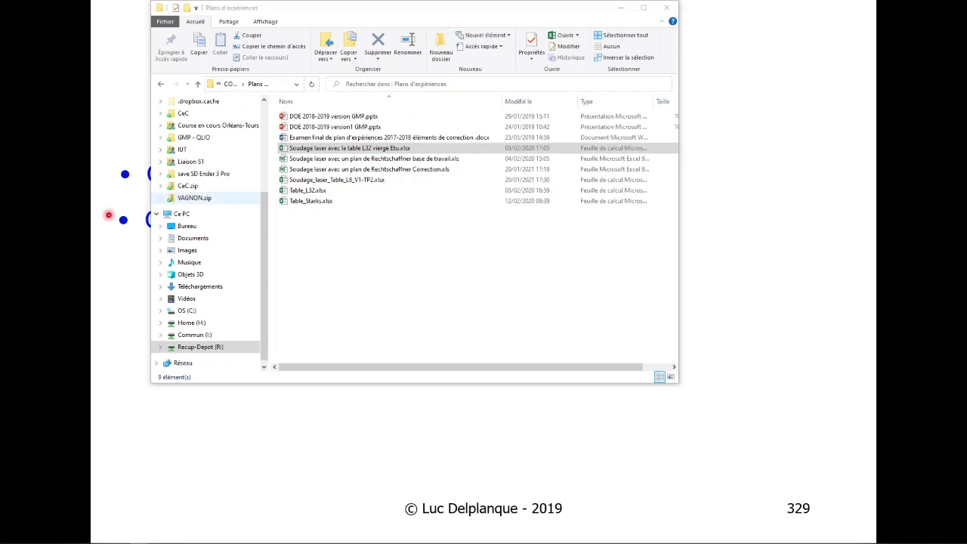
{"action": "left_click_drag", "start_coordinate": [2, 173], "coordinate": [455, 4]}
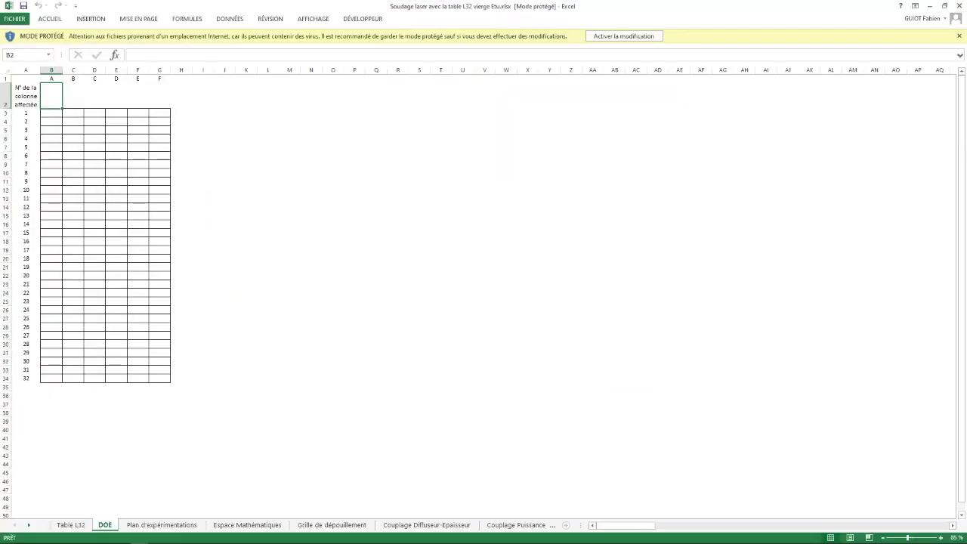
Look through the workbook's sheets from Table L32 to the Couplage Gaz-Diffuseur chart, and close the workbook.
{"action": "left_click", "coordinate": [71, 525]}
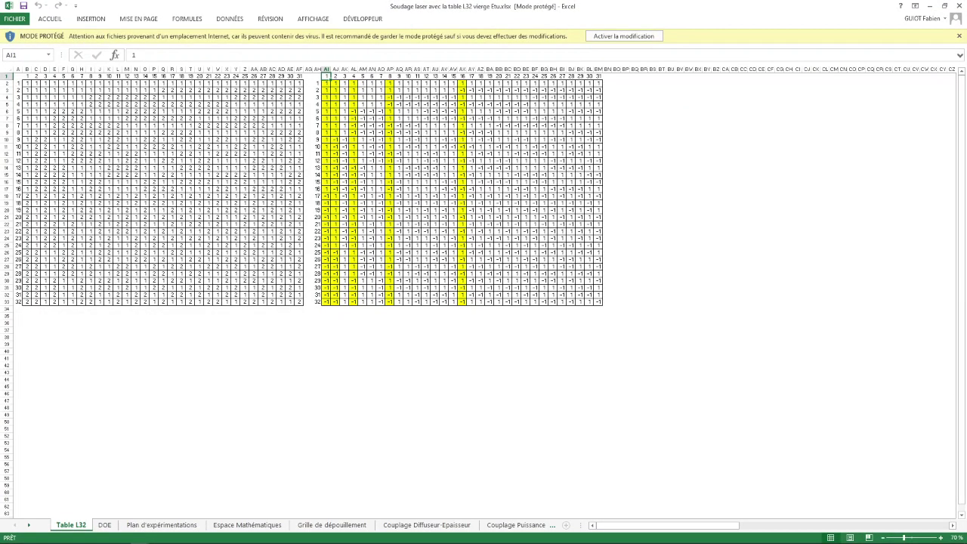
{"action": "left_click", "coordinate": [104, 524]}
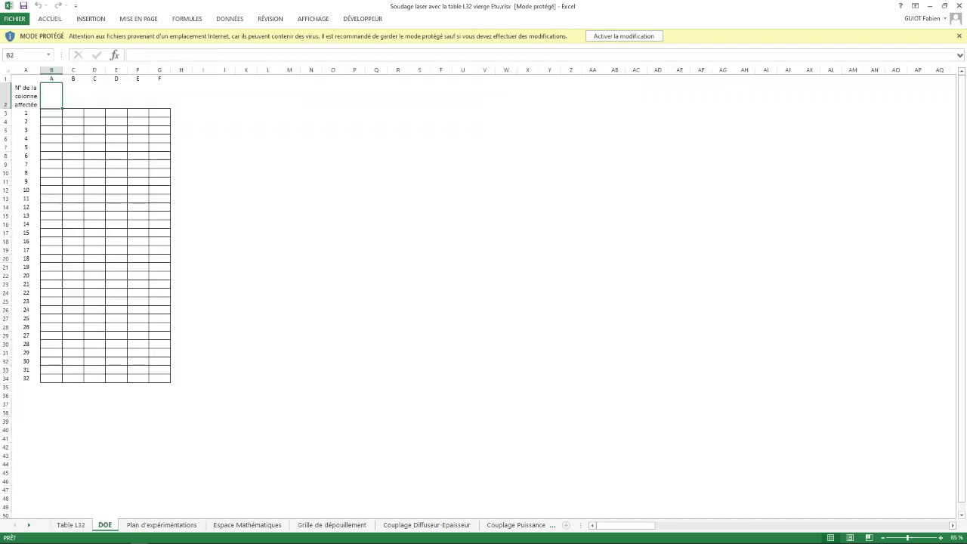
{"action": "left_click", "coordinate": [161, 524]}
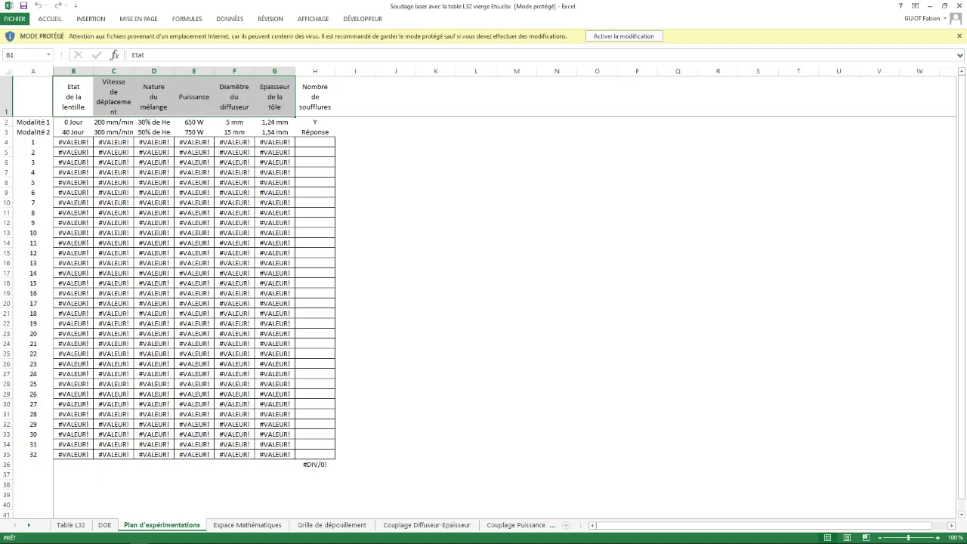
{"action": "key", "text": "ctrl+Page_Down"}
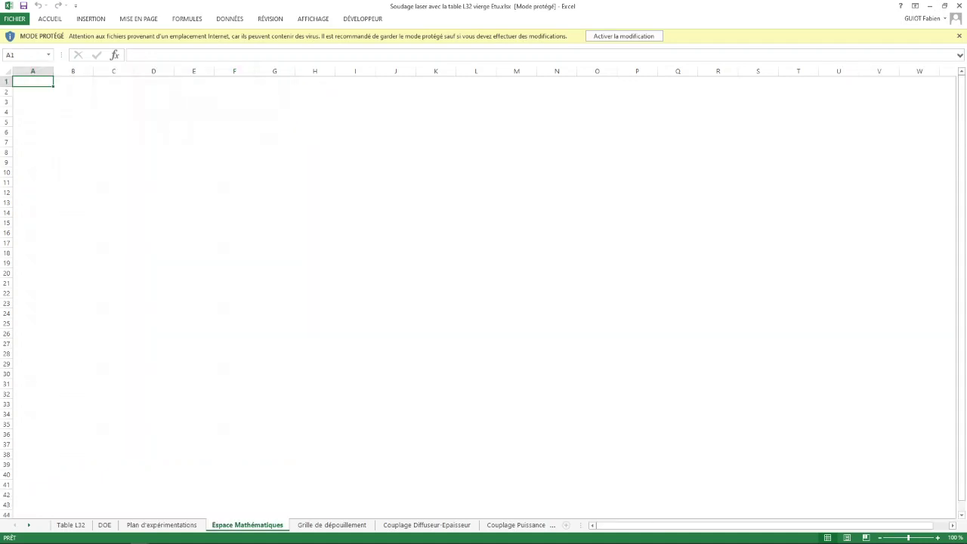
{"action": "key", "text": "ctrl+Page_Down"}
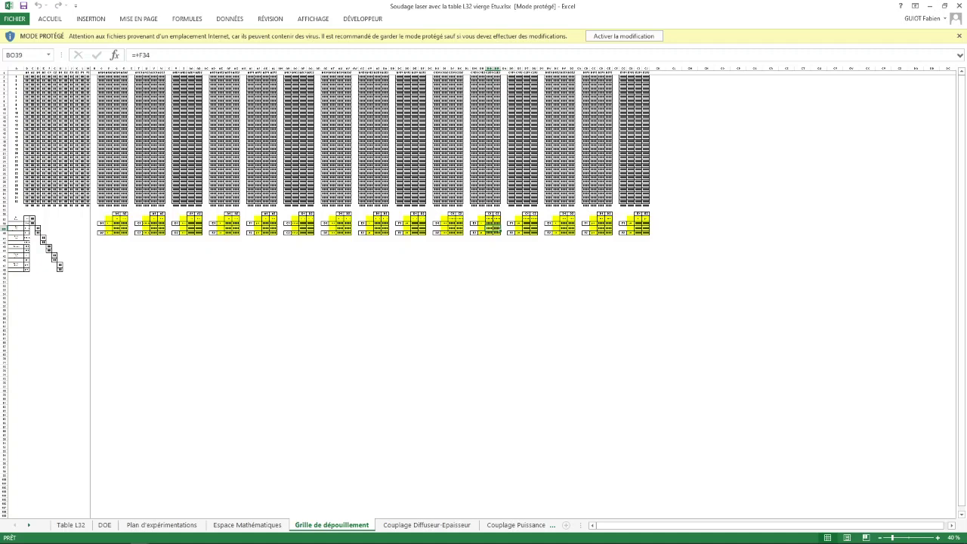
{"action": "key", "text": "ctrl+Page_Down"}
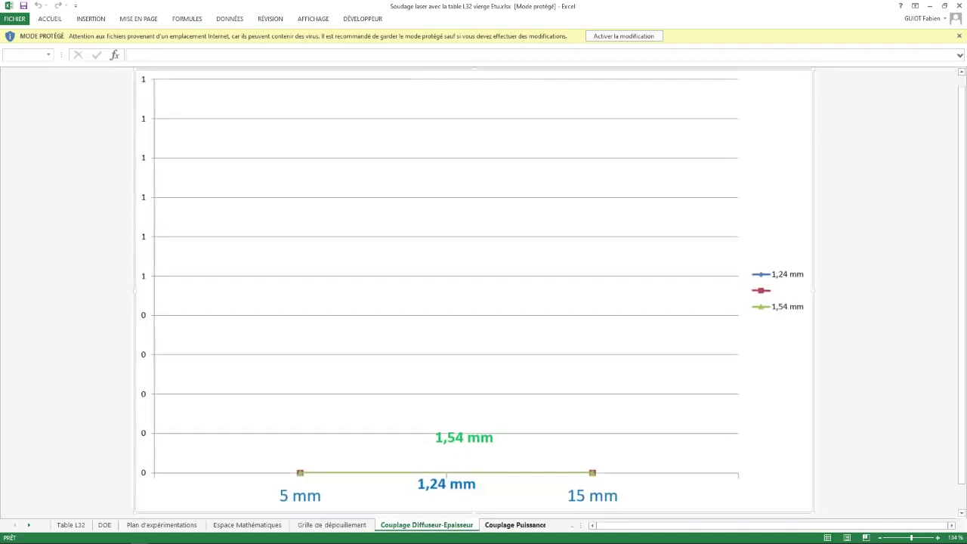
{"action": "key", "text": "ctrl+Page_Down"}
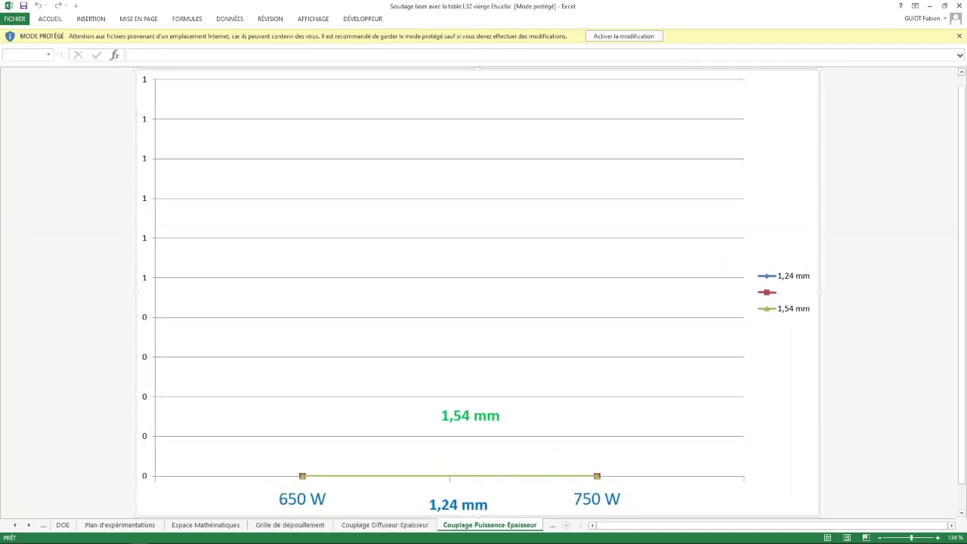
{"action": "key", "text": "ctrl+Page_Down"}
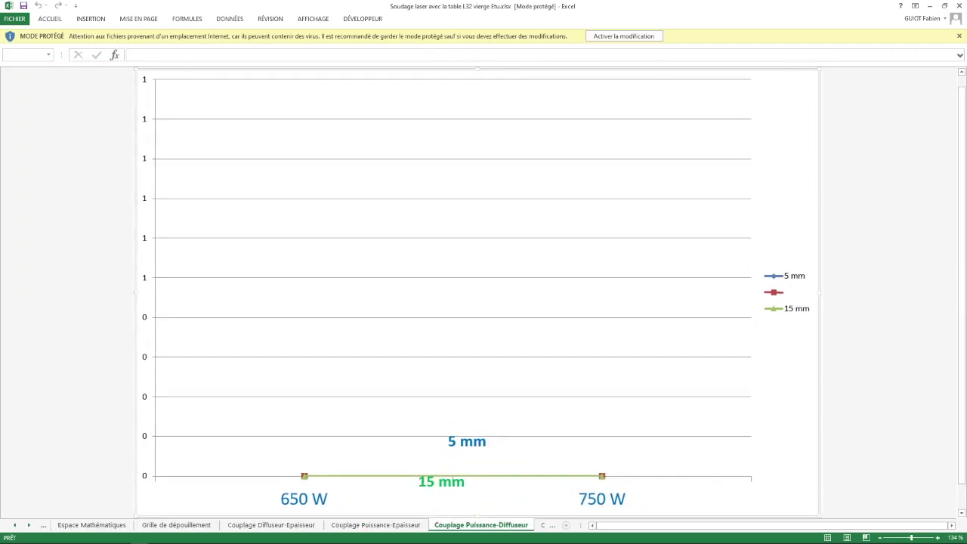
{"action": "key", "text": "ctrl+Page_Down"}
{"action": "key", "text": "ctrl+Page_Down"}
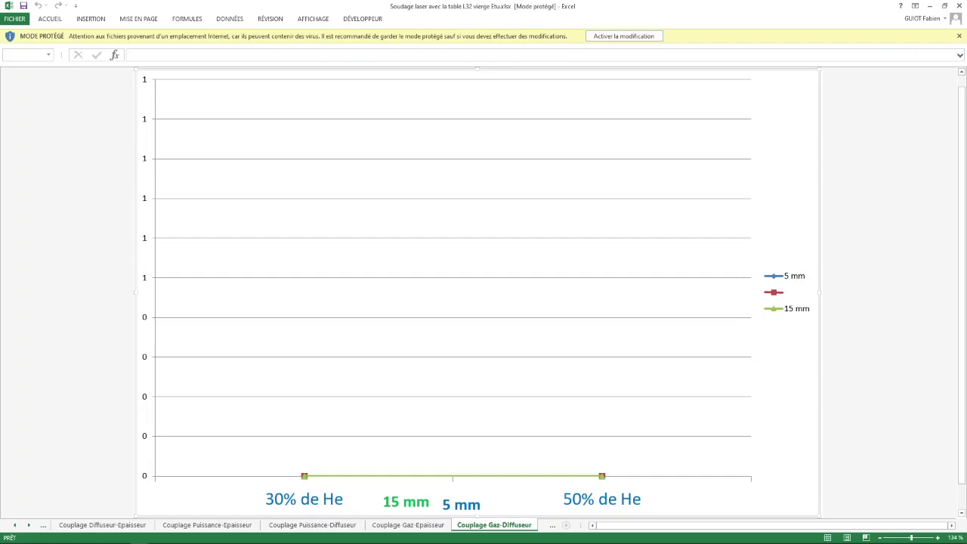
{"action": "left_click", "coordinate": [959, 6]}
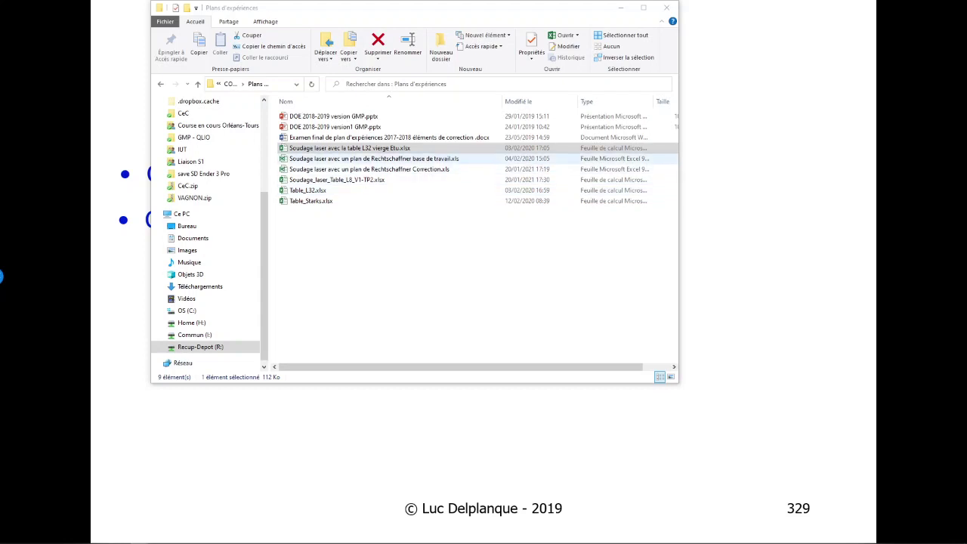
Open "Soudage laser avec un plan de Rechtschaffner base de travail.xls" and display the Table de RECTSCHAFFNER sheet.
{"action": "left_click", "coordinate": [374, 159]}
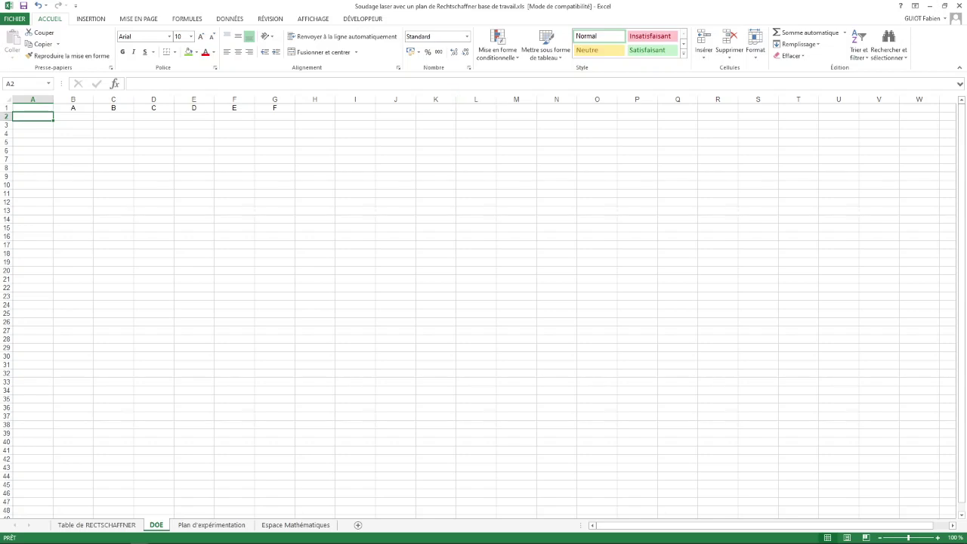
{"action": "left_click", "coordinate": [96, 525]}
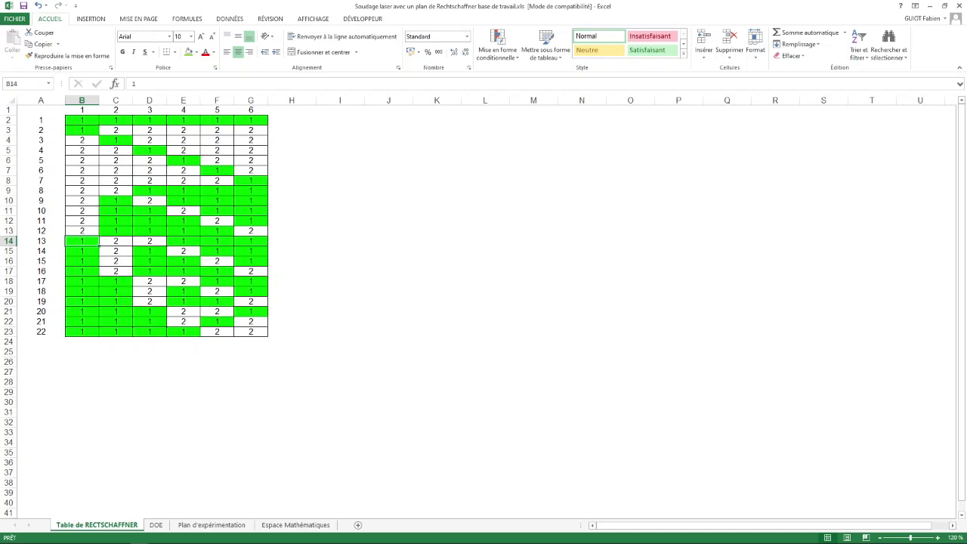
{"action": "key", "text": "ctrl+Page_Down"}
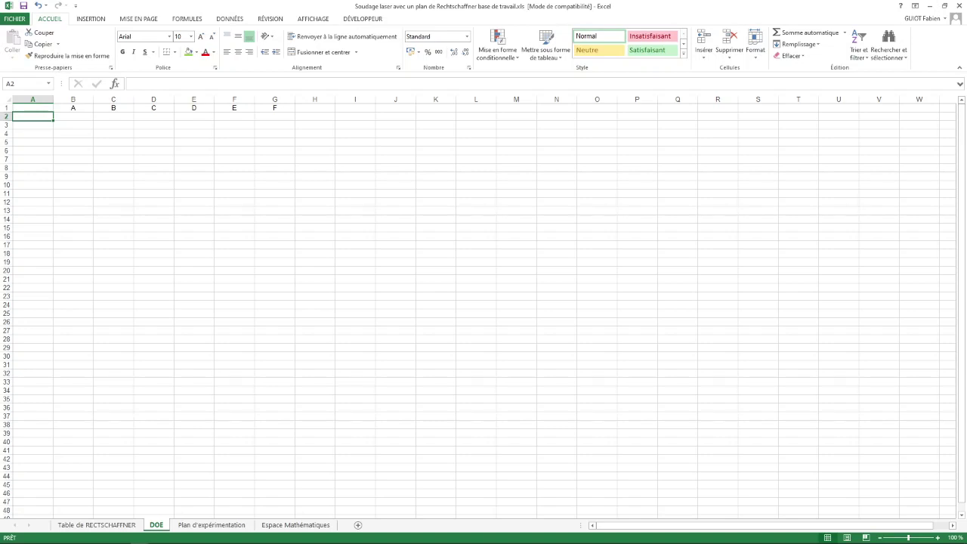
{"action": "key", "text": "ctrl+Page_Up"}
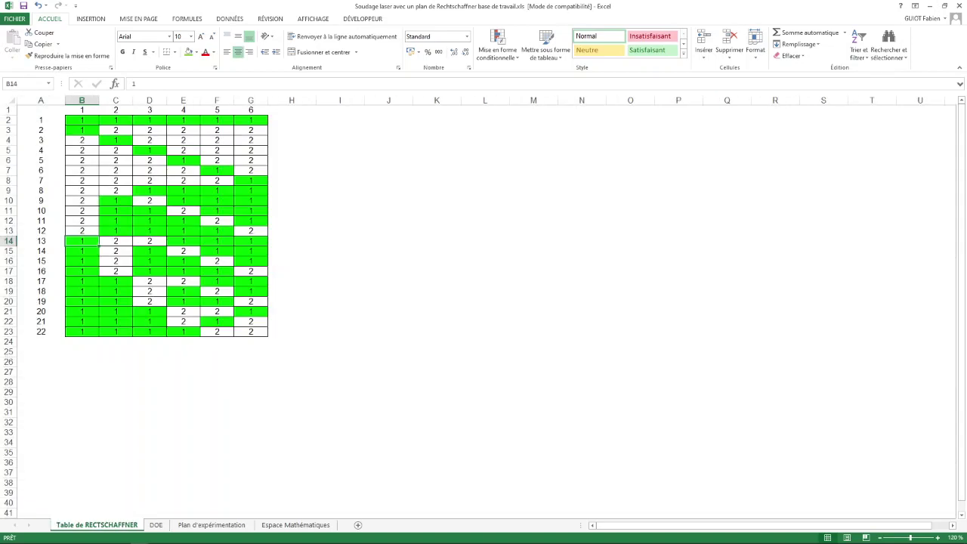
Copy the trial numbers 1 to 22 in A2:A23 of the Table de RECTSCHAFFNER sheet to the DOE sheet, starting at A2.
{"action": "left_click_drag", "start_coordinate": [40, 120], "coordinate": [41, 332]}
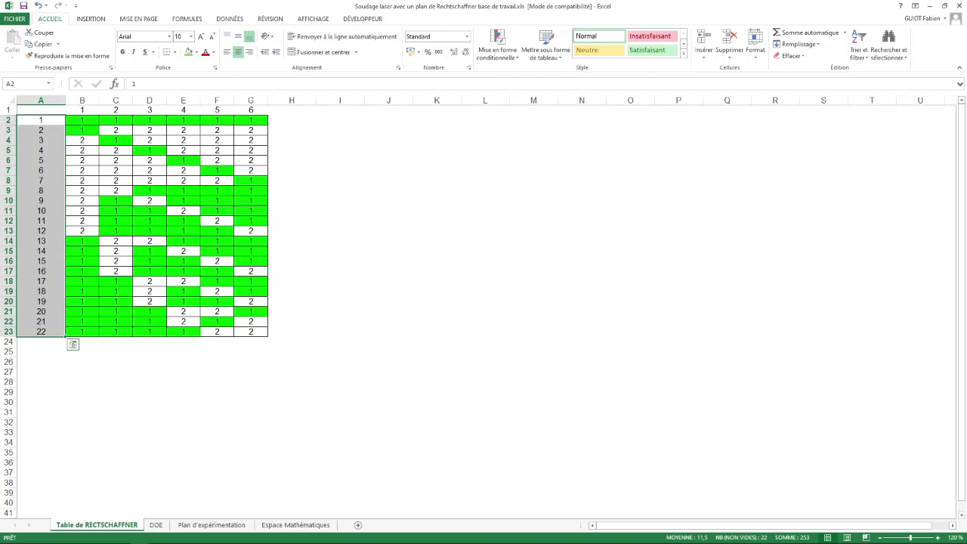
{"action": "key", "text": "ctrl+c"}
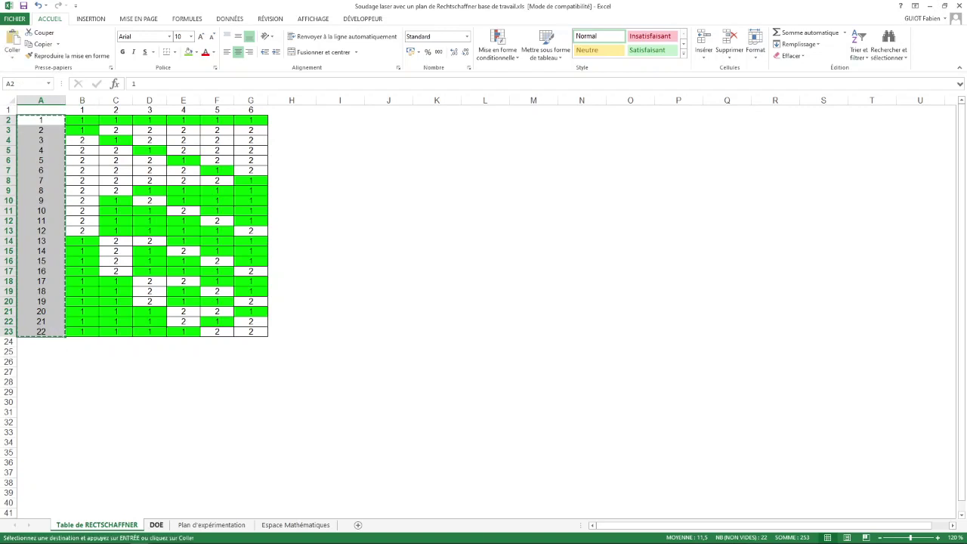
{"action": "left_click", "coordinate": [155, 524]}
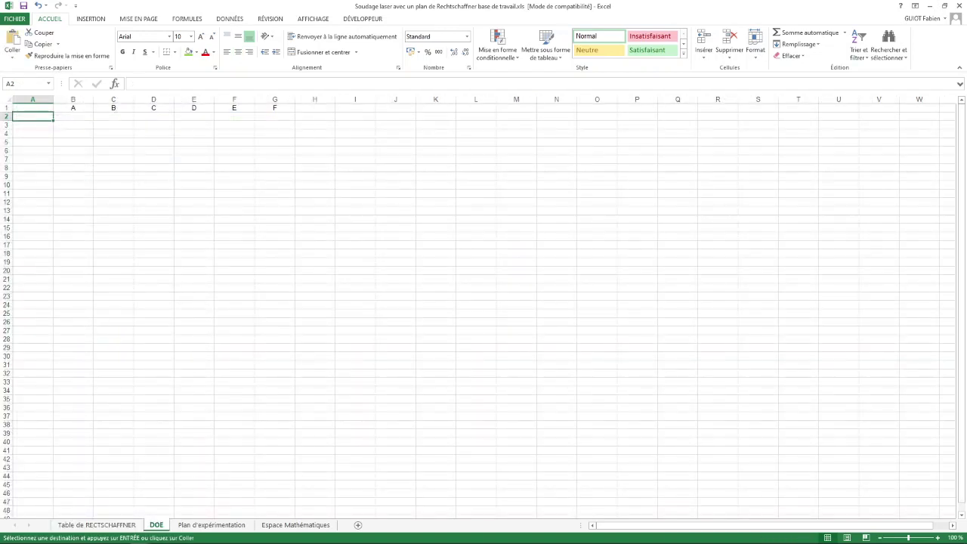
{"action": "key", "text": "ctrl+v"}
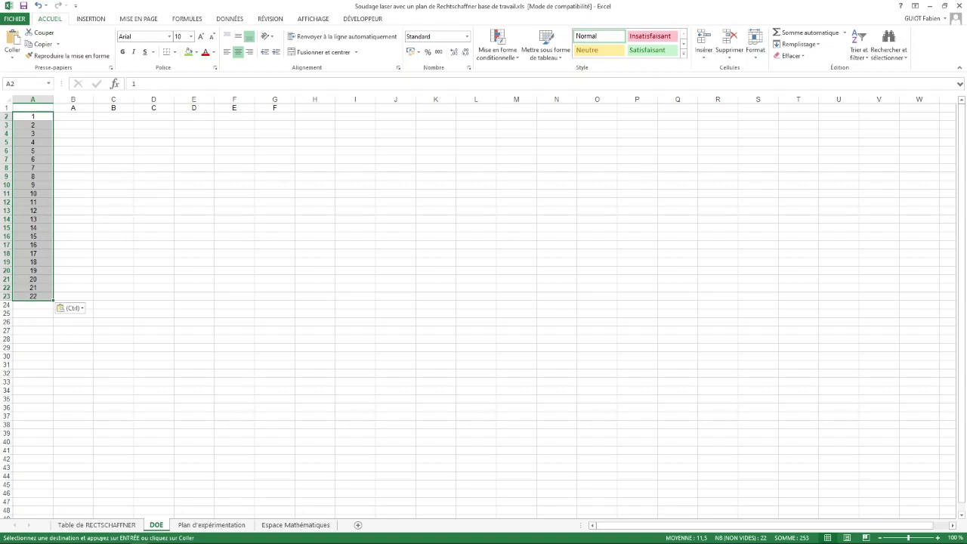
Hide the gridlines on the DOE sheet and apply all borders to the range B2:G23.
{"action": "left_click", "coordinate": [313, 18]}
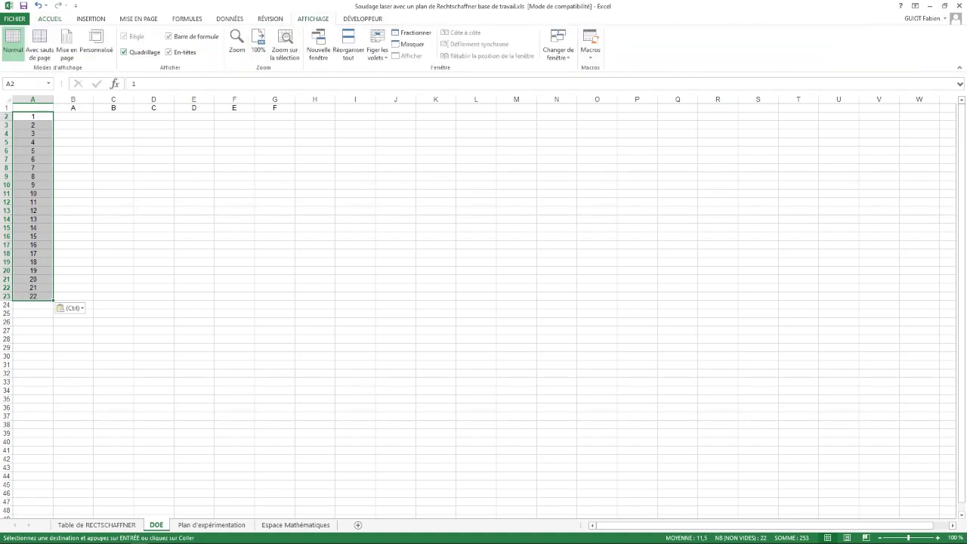
{"action": "left_click", "coordinate": [123, 52]}
{"action": "left_click_drag", "start_coordinate": [74, 116], "coordinate": [274, 297]}
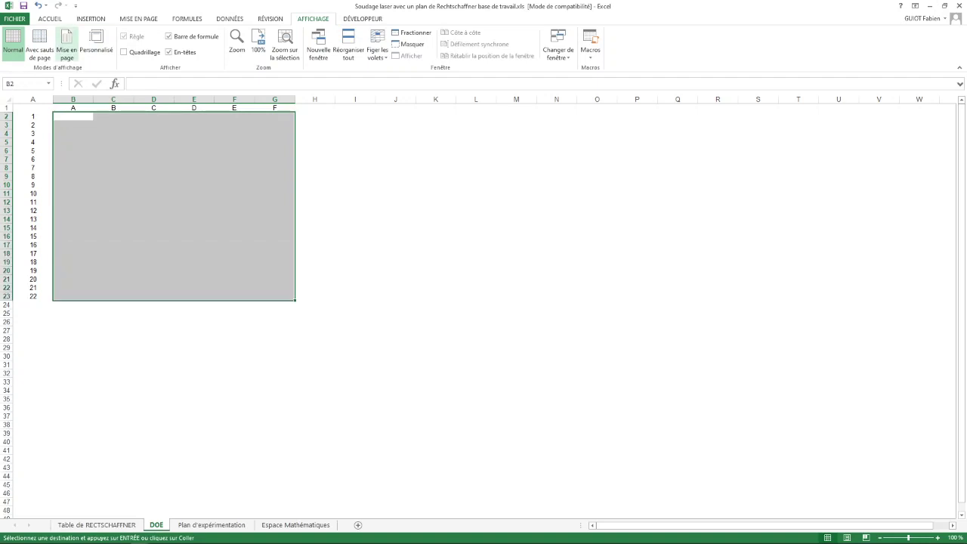
{"action": "left_click", "coordinate": [50, 19]}
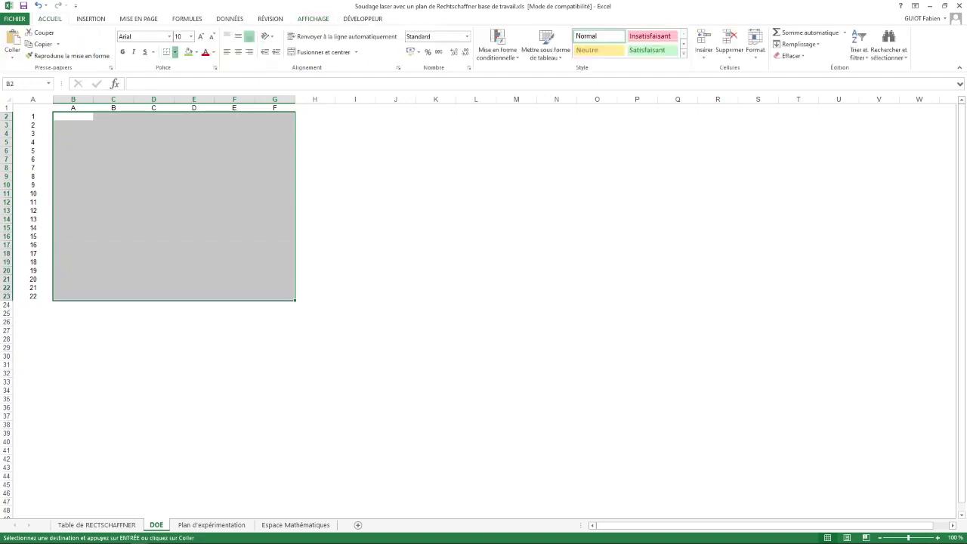
{"action": "left_click", "coordinate": [174, 52]}
{"action": "left_click", "coordinate": [203, 138]}
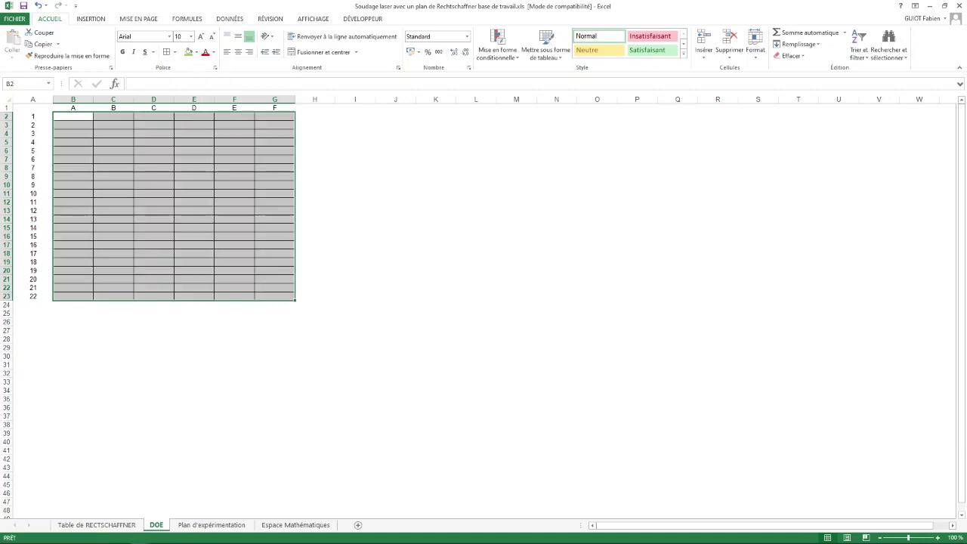
Link cell B2 of the DOE sheet to B2 of the Table de RECTSCHAFFNER sheet with ='Table de RECTSCHAFFNER'!B2.
{"action": "left_click", "coordinate": [72, 116]}
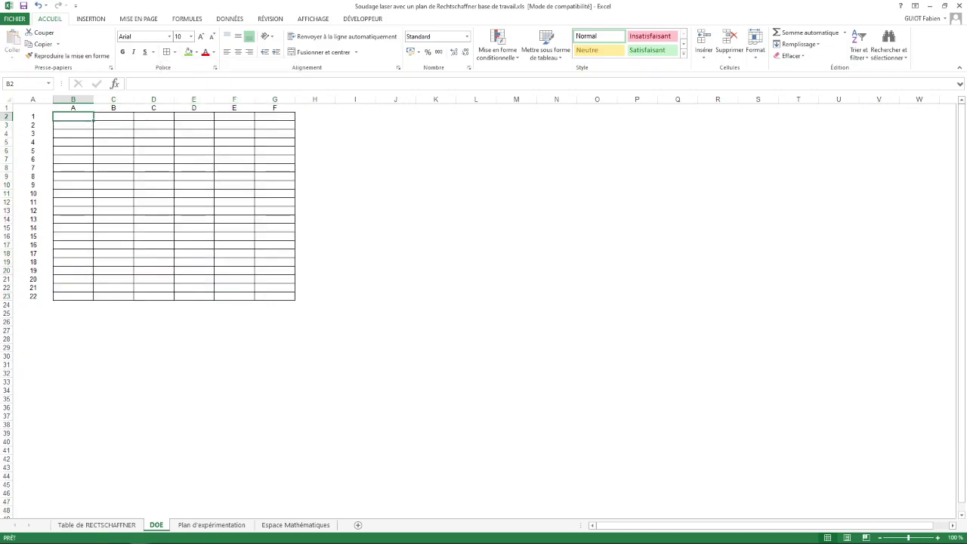
{"action": "key", "text": "ctrl+Page_Up"}
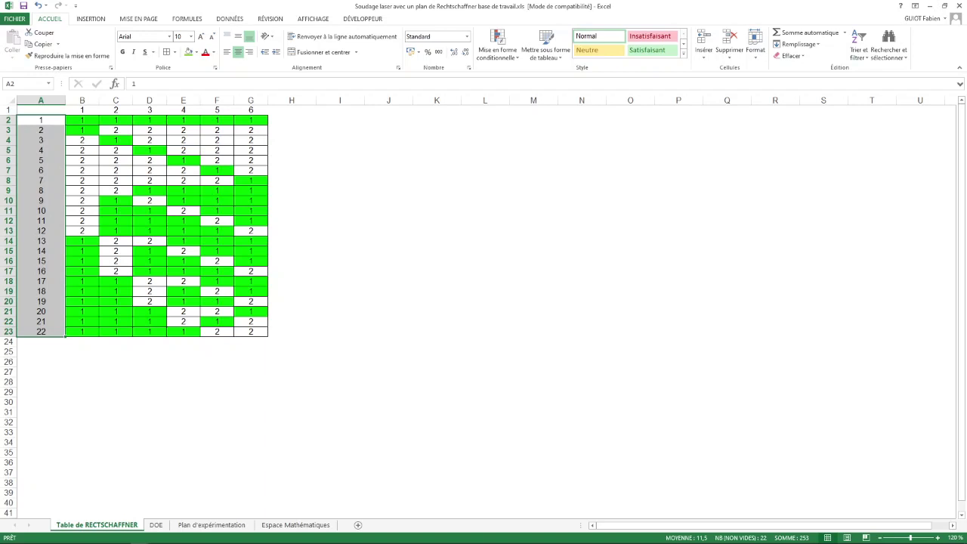
{"action": "left_click", "coordinate": [82, 120]}
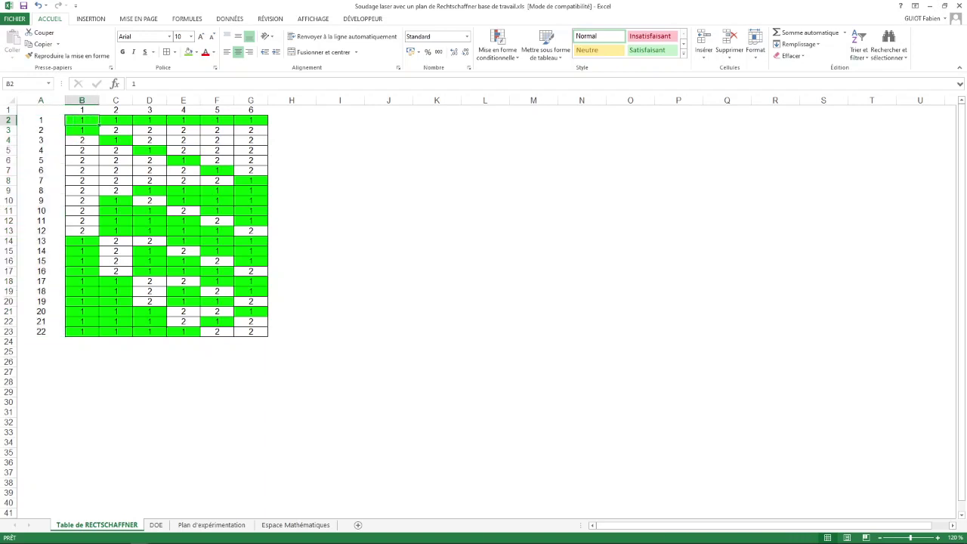
{"action": "left_click", "coordinate": [116, 120]}
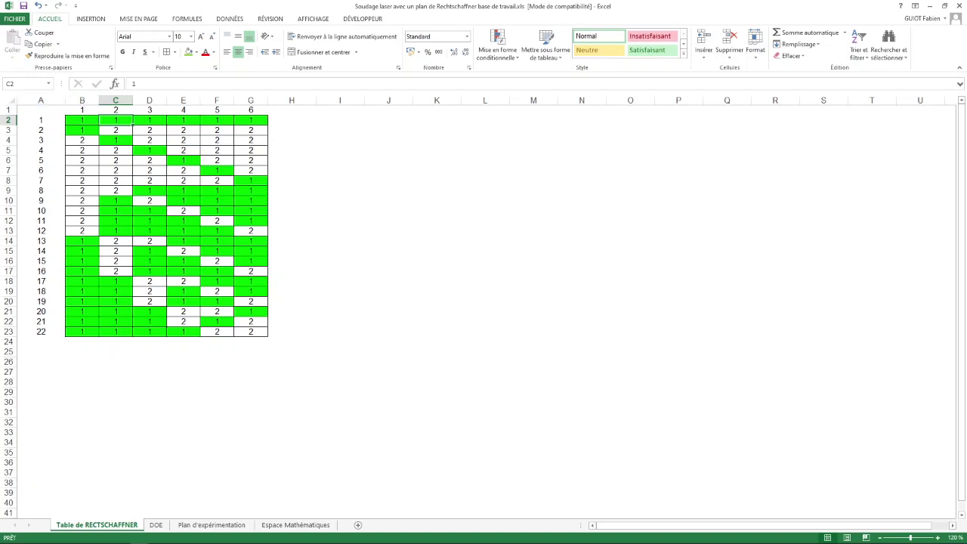
{"action": "left_click", "coordinate": [156, 525]}
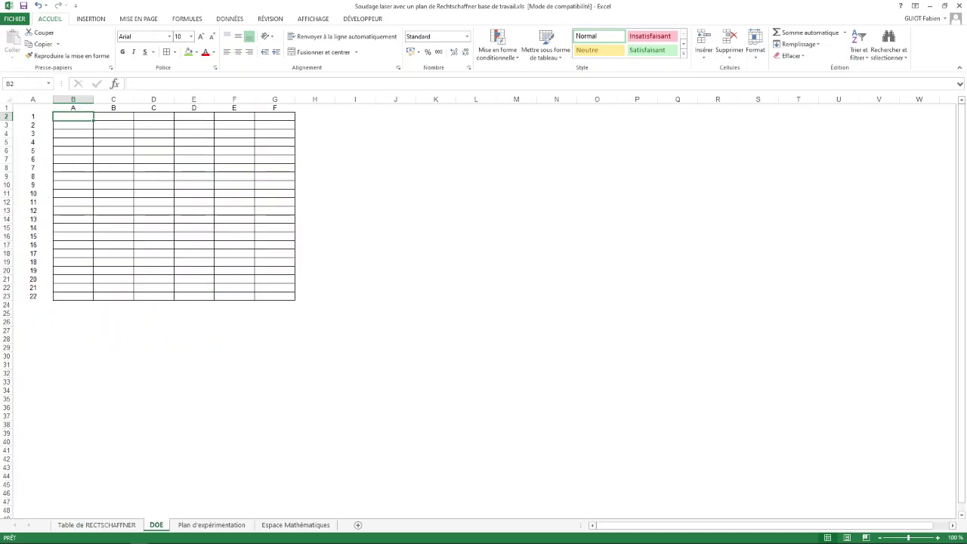
{"action": "type", "text": "+"}
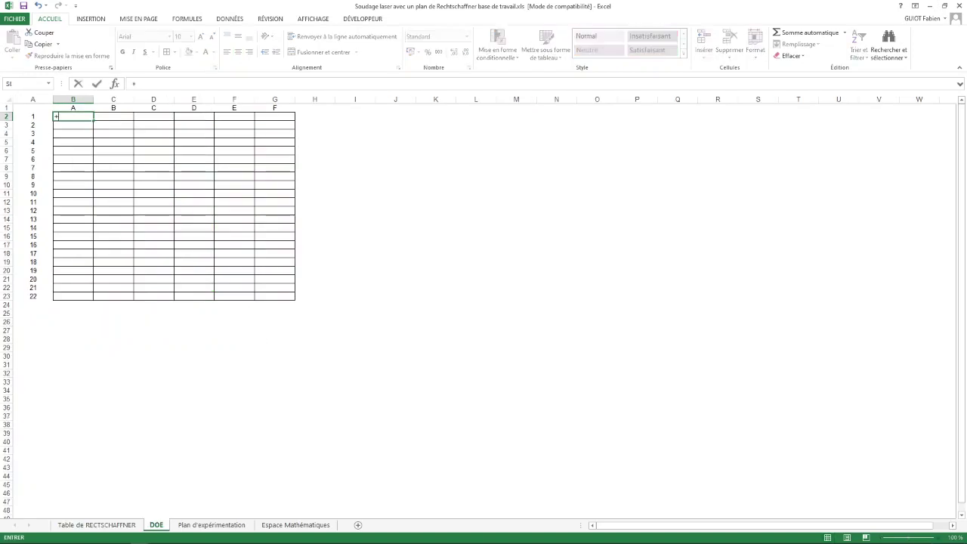
{"action": "key", "text": "BackSpace"}
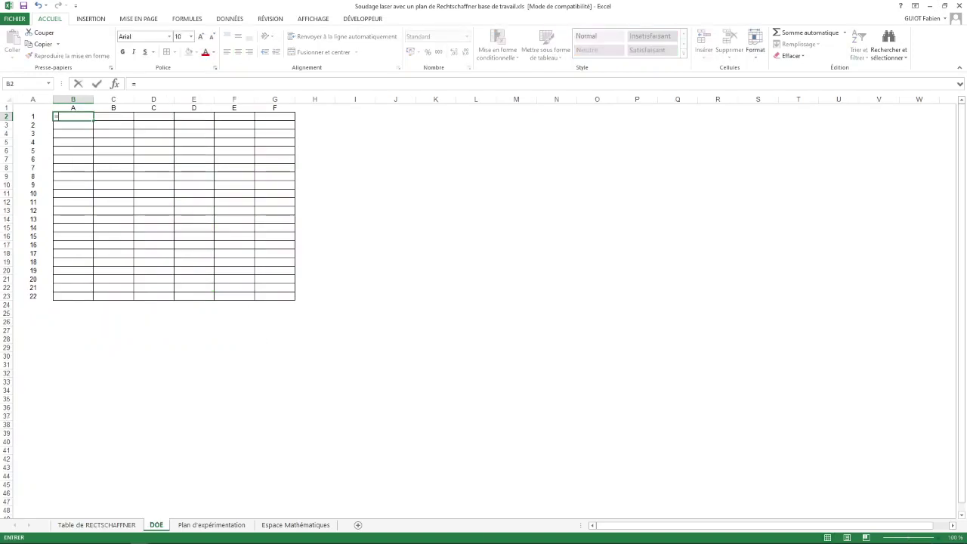
{"action": "left_click", "coordinate": [97, 524]}
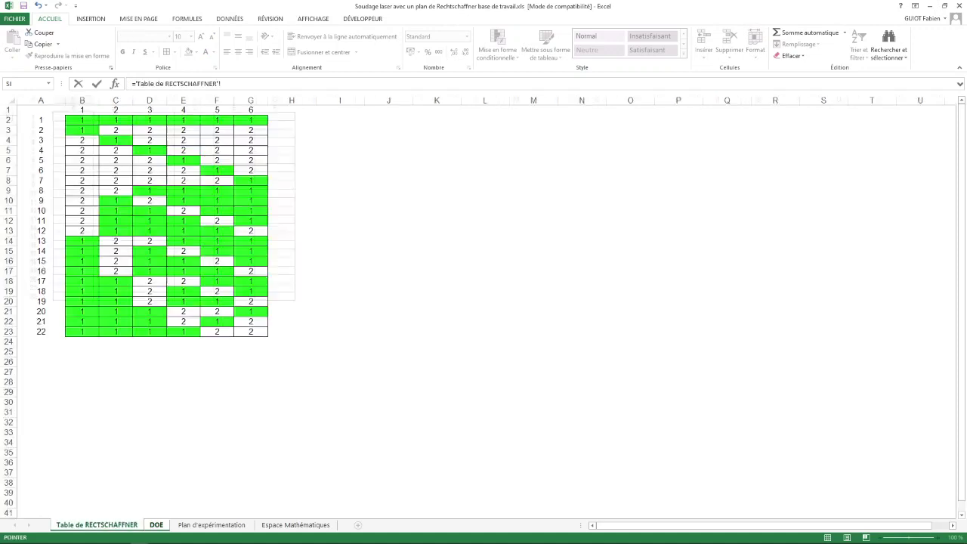
{"action": "left_click", "coordinate": [82, 119]}
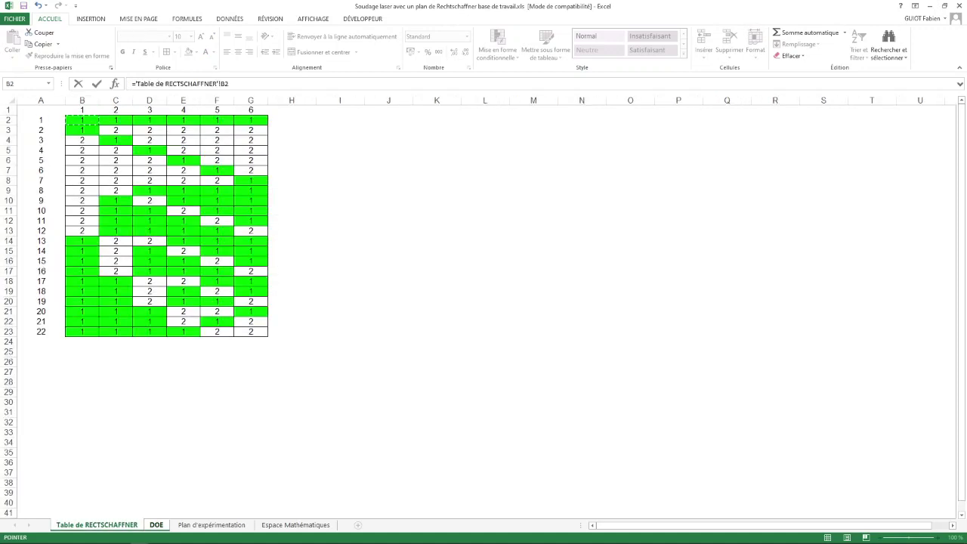
{"action": "key", "text": "Return"}
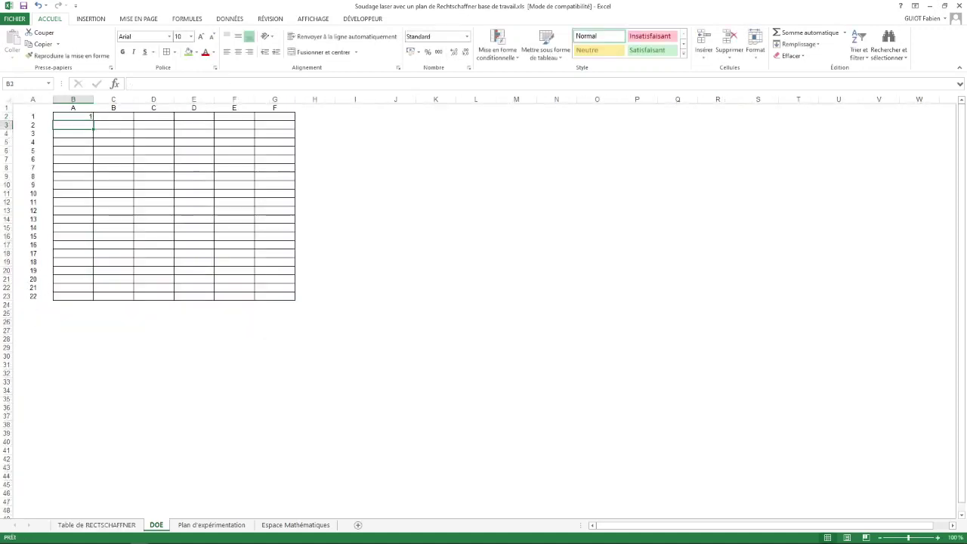
Center all cells of the DOE sheet both vertically and horizontally.
{"action": "left_click", "coordinate": [72, 117]}
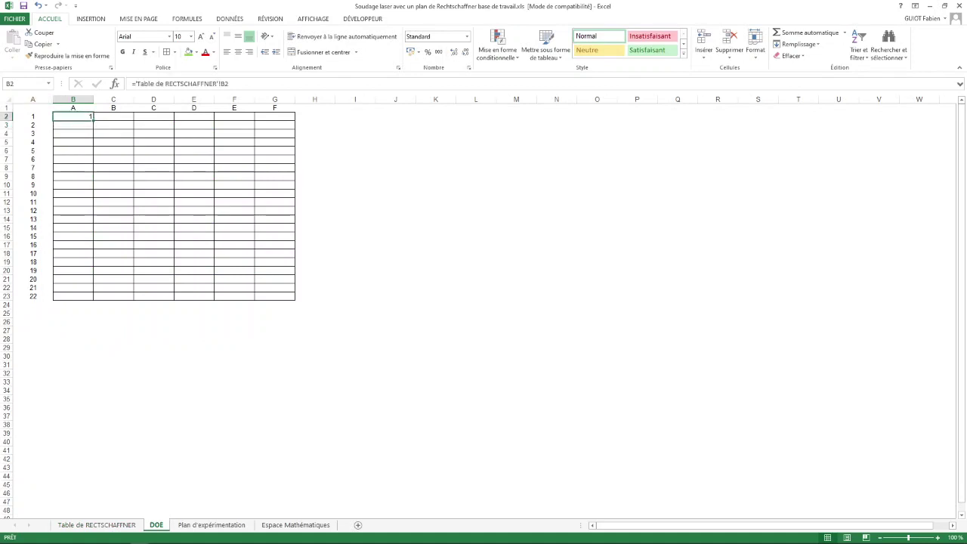
{"action": "left_click", "coordinate": [8, 99]}
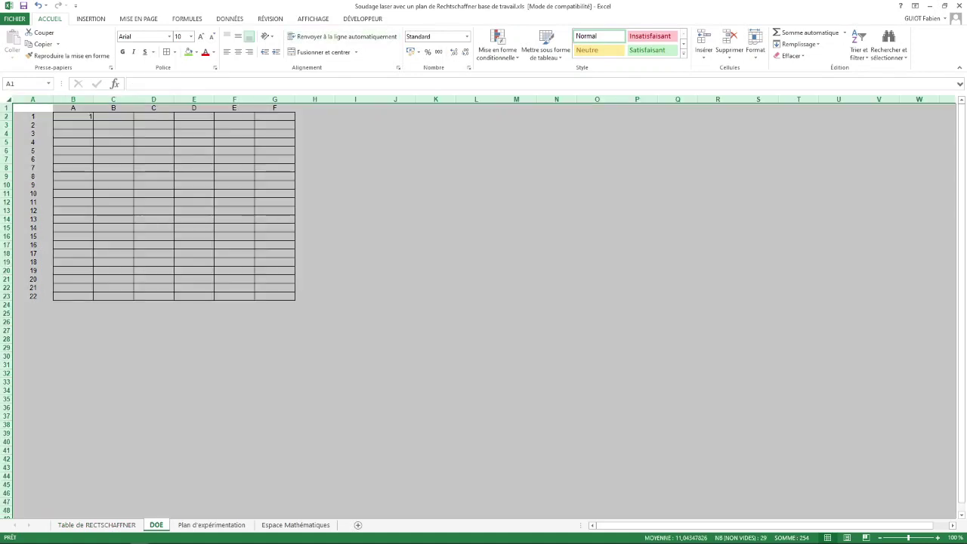
{"action": "left_click", "coordinate": [238, 36]}
{"action": "left_click", "coordinate": [238, 52]}
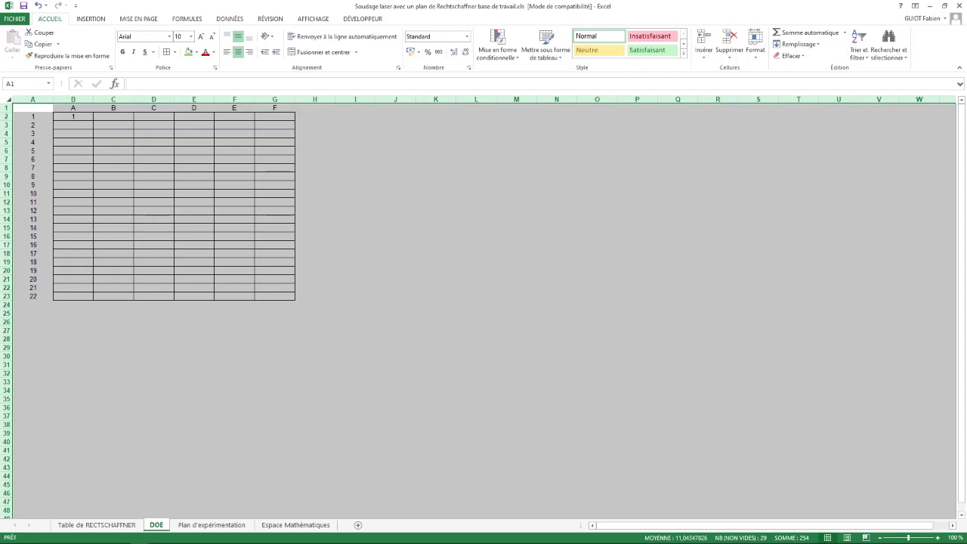
Fill the B2 link formula across to G2 and down to row 23 on the DOE sheet, and compare it with the Table de RECTSCHAFFNER sheet.
{"action": "left_click", "coordinate": [73, 117]}
{"action": "left_click_drag", "start_coordinate": [93, 120], "coordinate": [293, 119]}
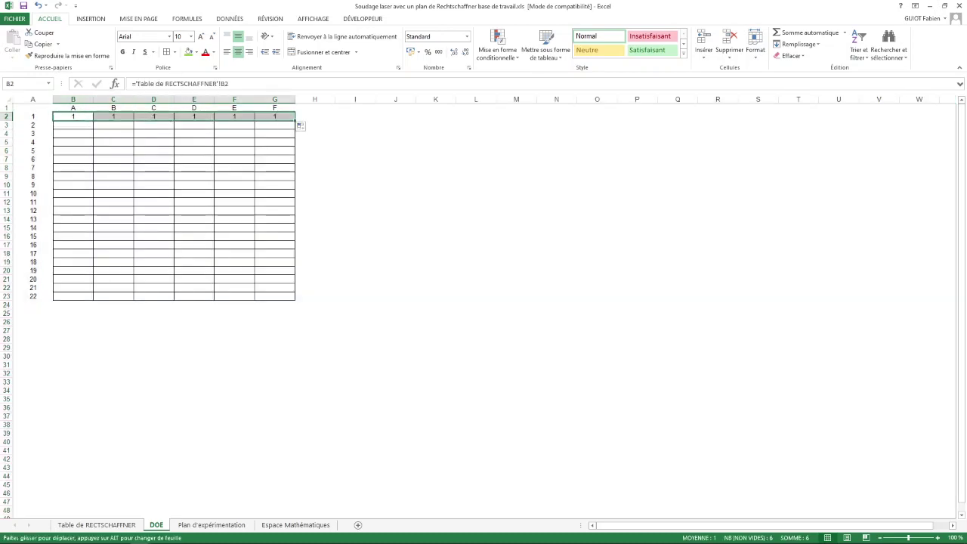
{"action": "left_click", "coordinate": [274, 117]}
{"action": "left_click_drag", "start_coordinate": [73, 116], "coordinate": [279, 116]}
{"action": "double_click", "coordinate": [294, 121]}
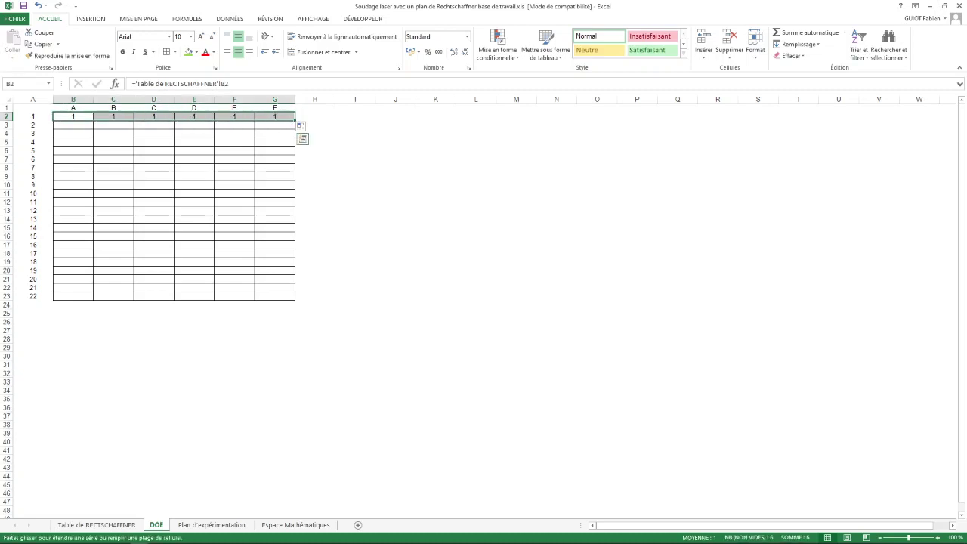
{"action": "left_click", "coordinate": [395, 210]}
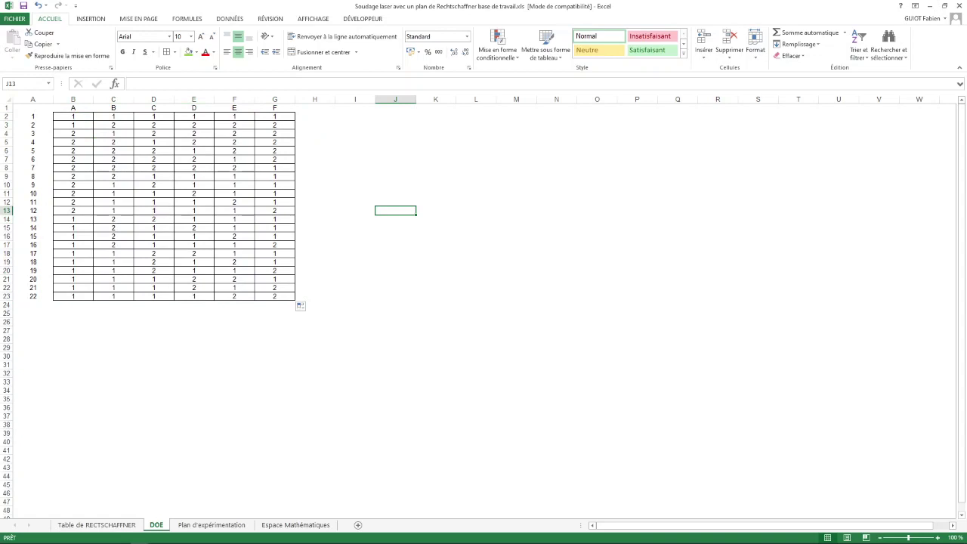
{"action": "key", "text": "ctrl+Page_Up"}
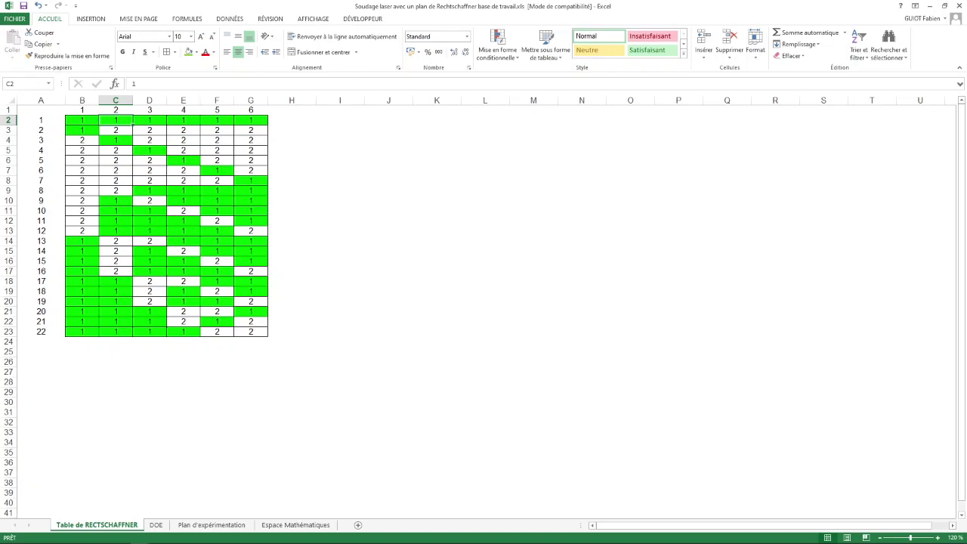
{"action": "key", "text": "ctrl+Page_Down"}
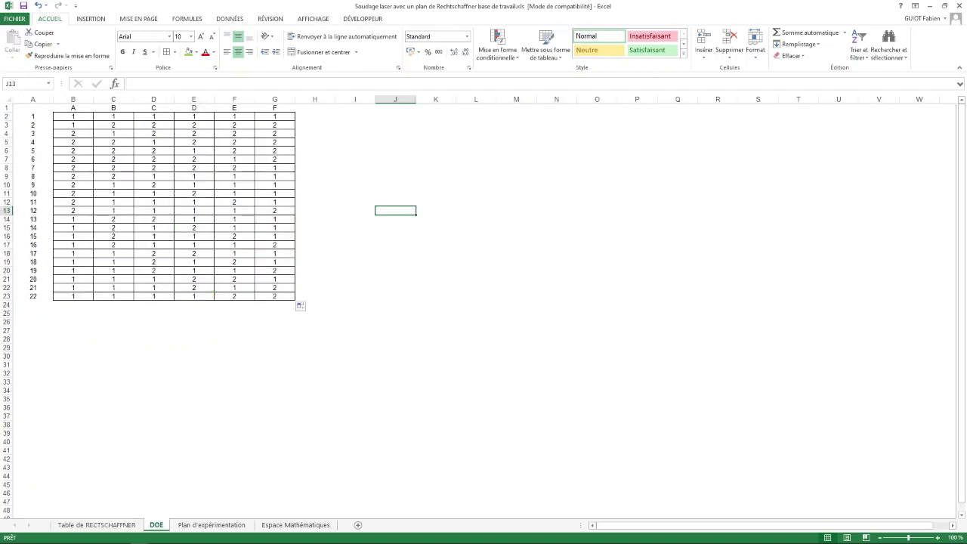
In B5 of the Plan d'expérimentation sheet, insert an SI function testing DOE!B2=1 that returns 1 if true and 2 if false.
{"action": "key", "text": "ctrl+Page_Down"}
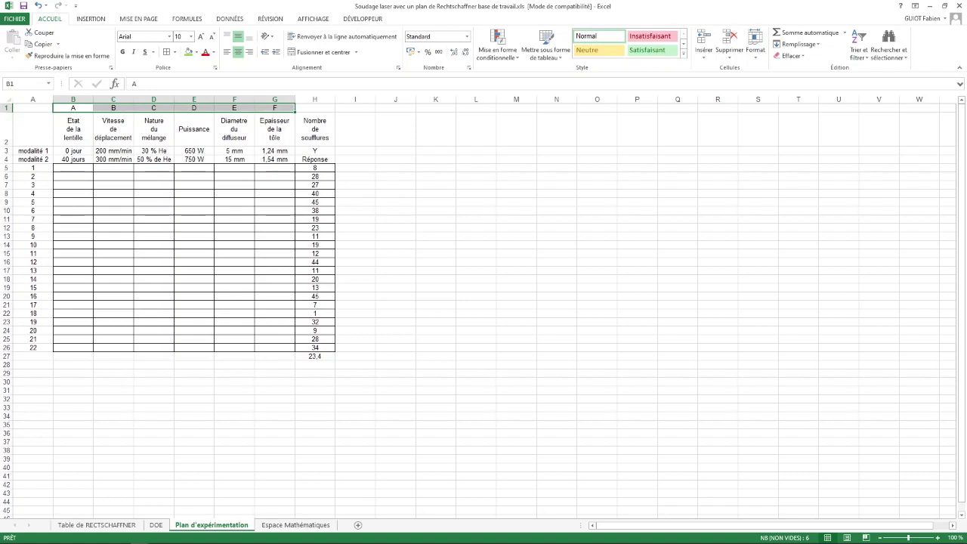
{"action": "left_click", "coordinate": [72, 167]}
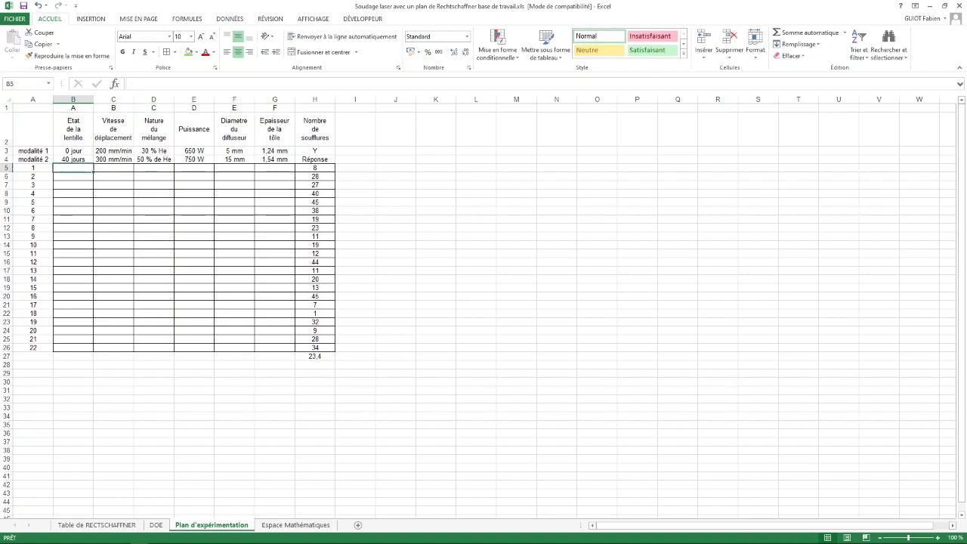
{"action": "type", "text": "="}
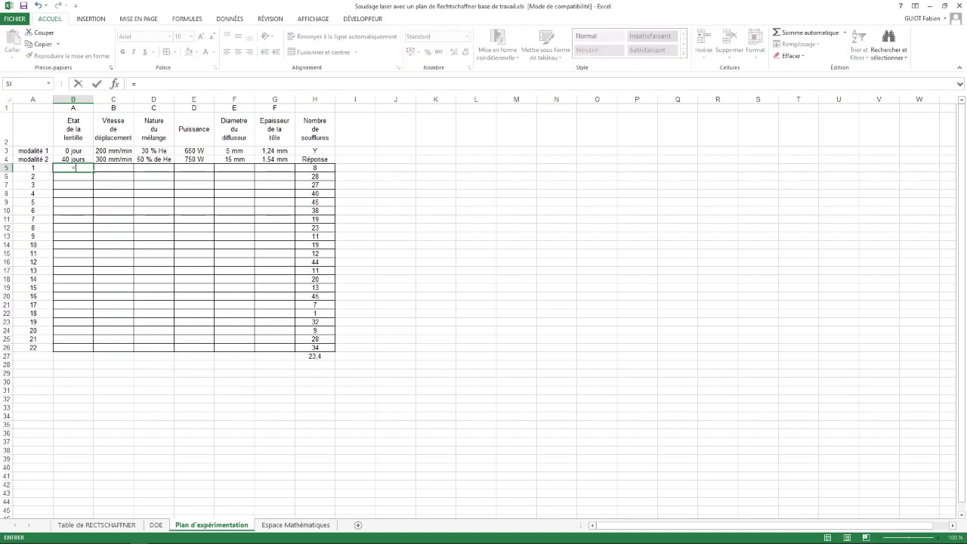
{"action": "key", "text": "shift+F3"}
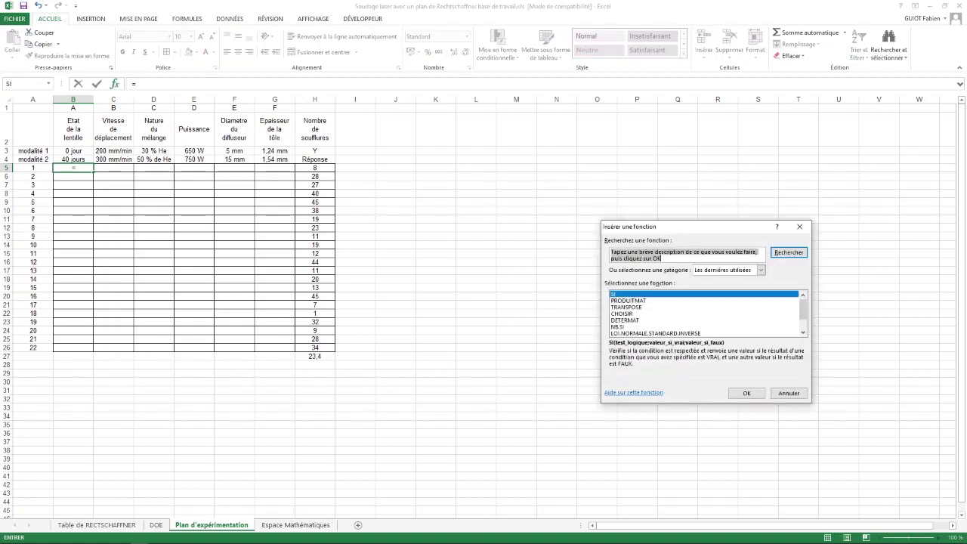
{"action": "key", "text": "Return"}
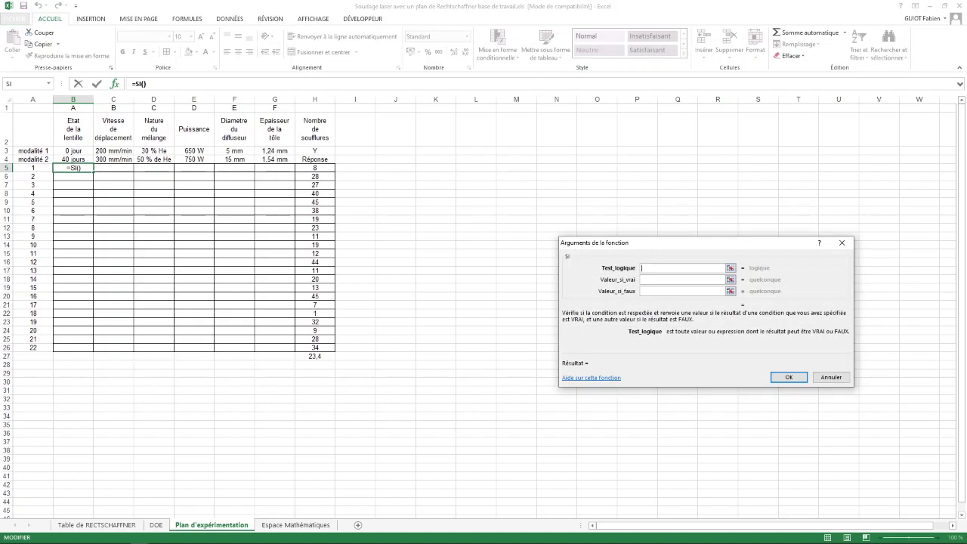
{"action": "left_click", "coordinate": [157, 524]}
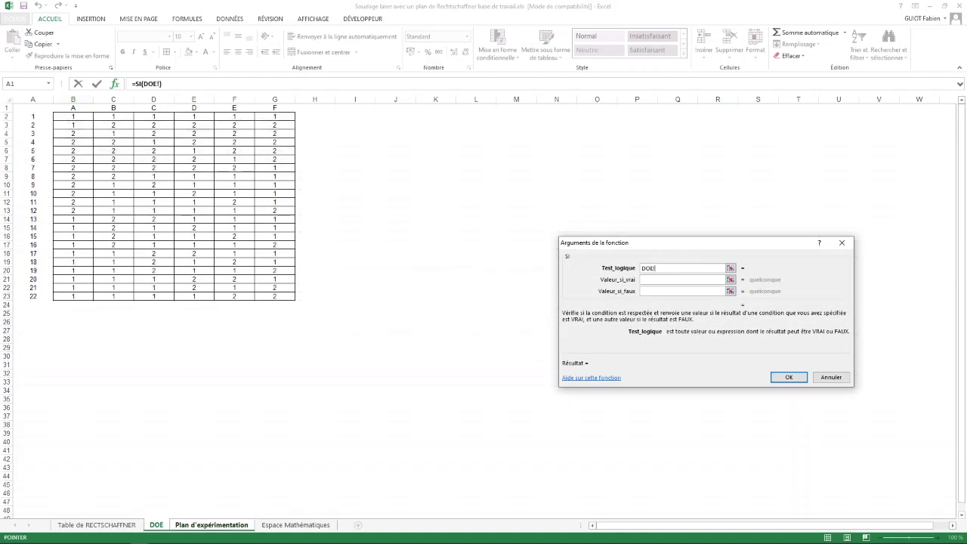
{"action": "left_click", "coordinate": [73, 116]}
{"action": "type", "text": "=1"}
{"action": "key", "text": "Tab"}
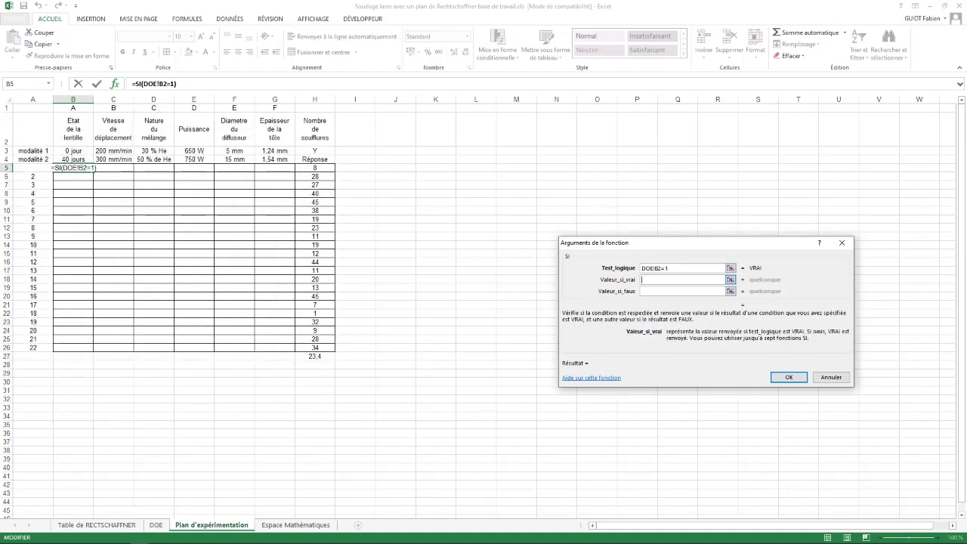
{"action": "type", "text": "1"}
{"action": "key", "text": "Tab"}
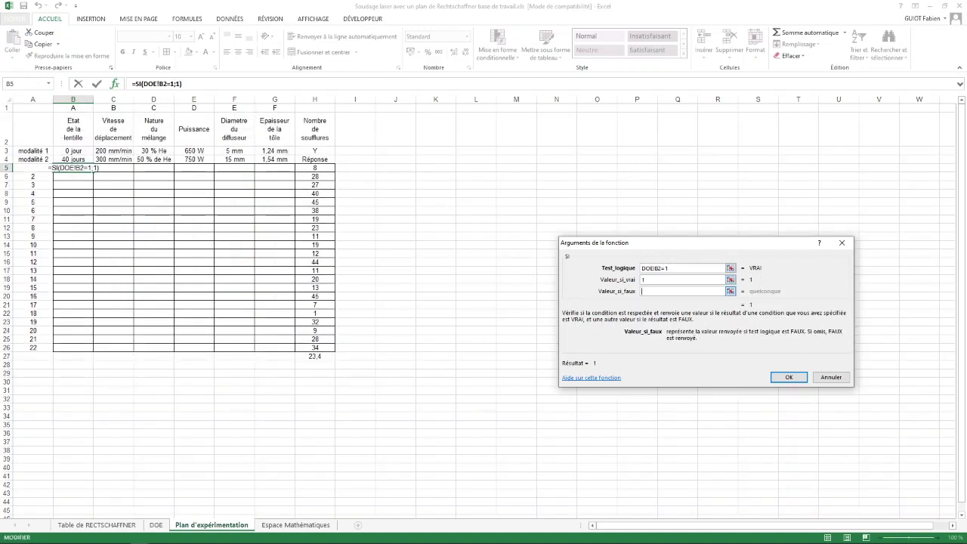
{"action": "type", "text": "2"}
{"action": "left_click", "coordinate": [788, 377]}
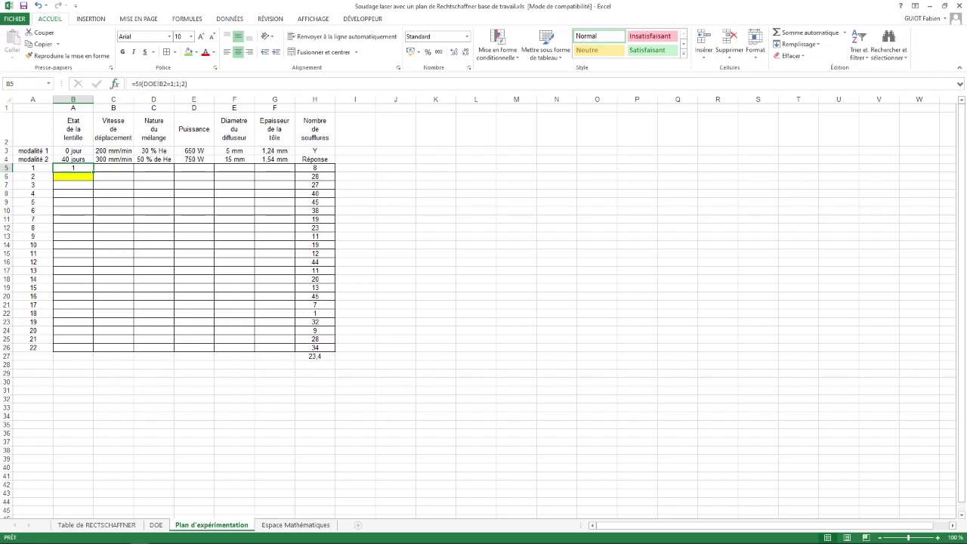
Set the value-if-true of the SI formula in B5 to the modalité 1 cell with a locked row, B$3.
{"action": "key", "text": "F2"}
{"action": "key", "text": "shift+F3"}
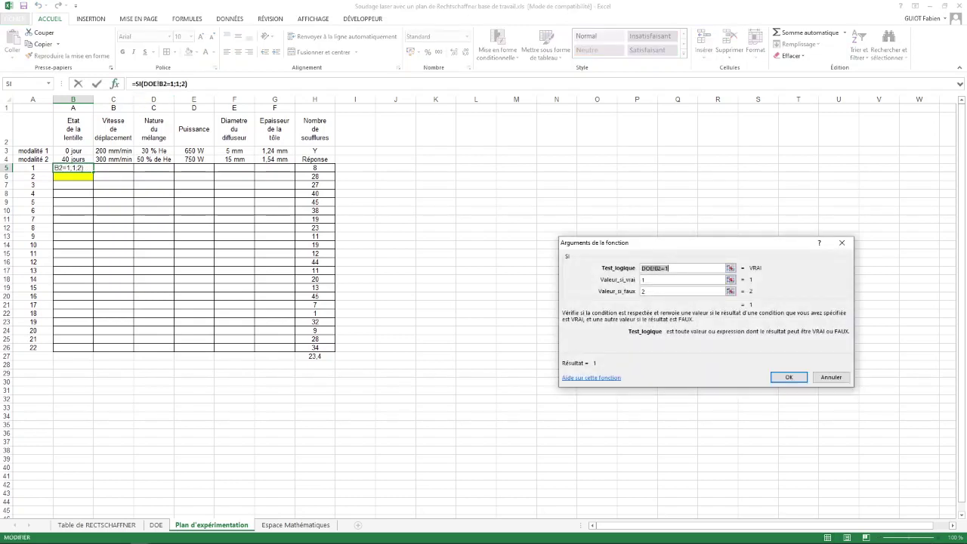
{"action": "key", "text": "Tab"}
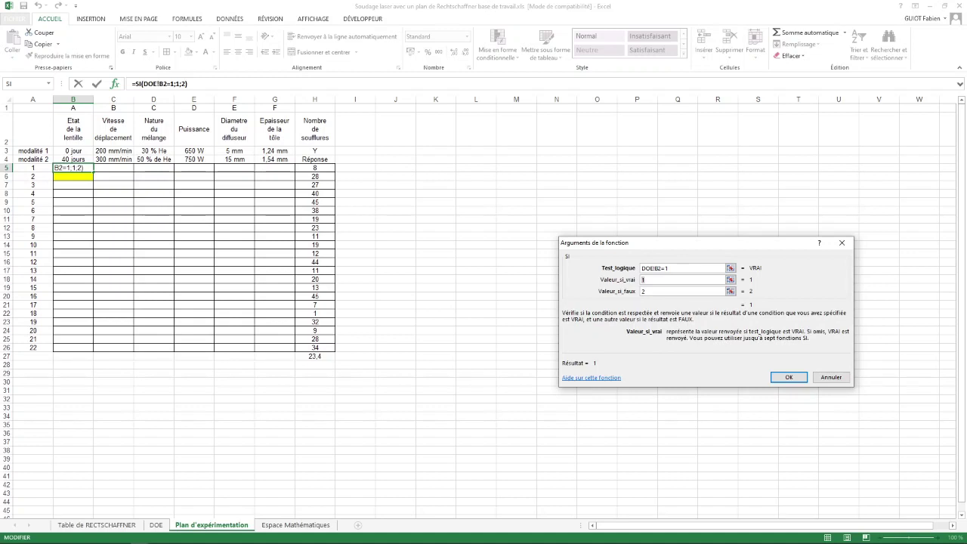
{"action": "left_click", "coordinate": [72, 150]}
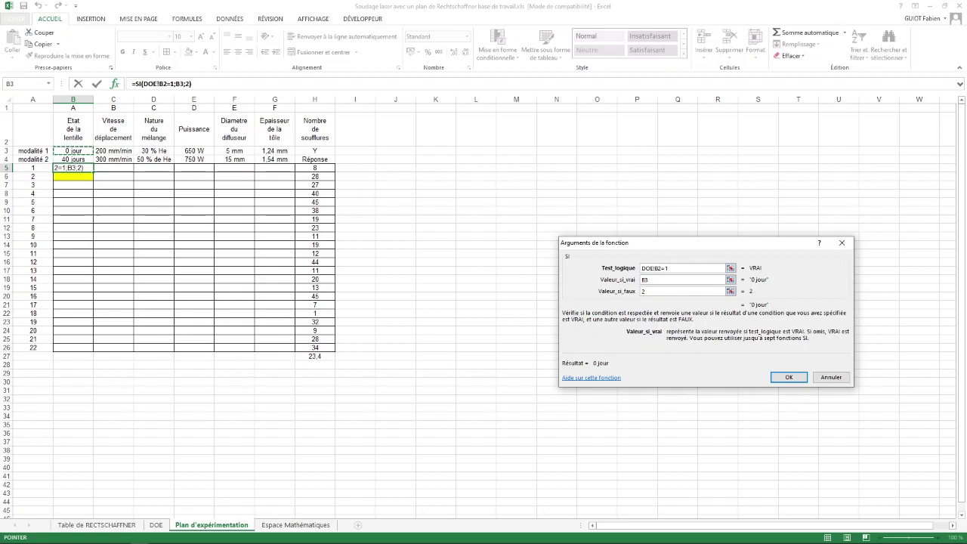
{"action": "key", "text": "F4"}
{"action": "key", "text": "F4"}
{"action": "key", "text": "Tab"}
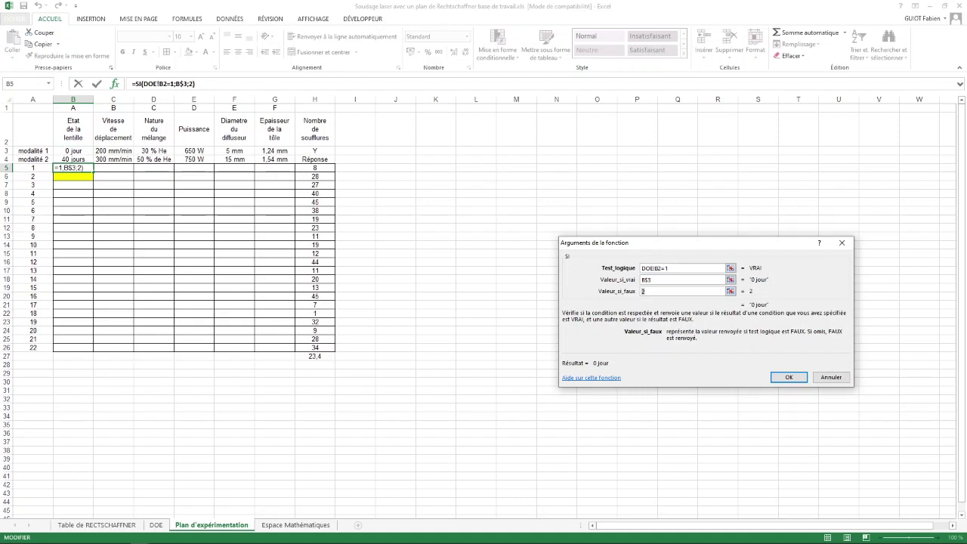
Set the value-if-false of B5's SI formula to B$4 and fill the completed formula over the range B5:G26.
{"action": "left_click", "coordinate": [72, 158]}
{"action": "key", "text": "F4"}
{"action": "key", "text": "F4"}
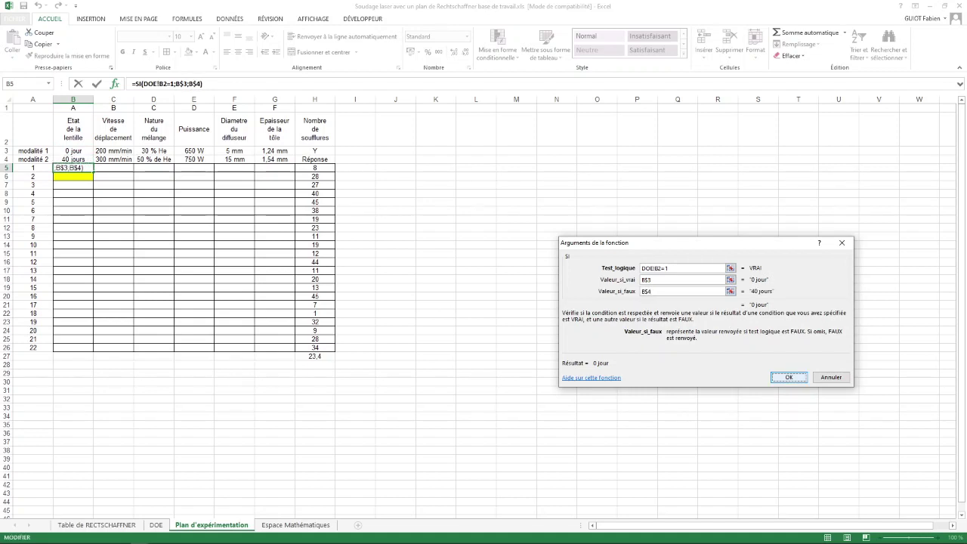
{"action": "key", "text": "Return"}
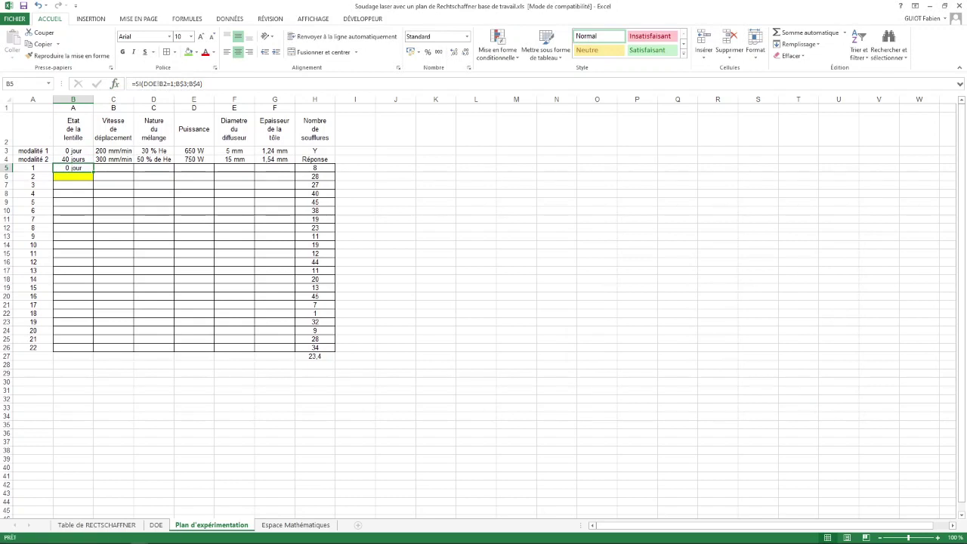
{"action": "left_click_drag", "start_coordinate": [93, 172], "coordinate": [293, 349]}
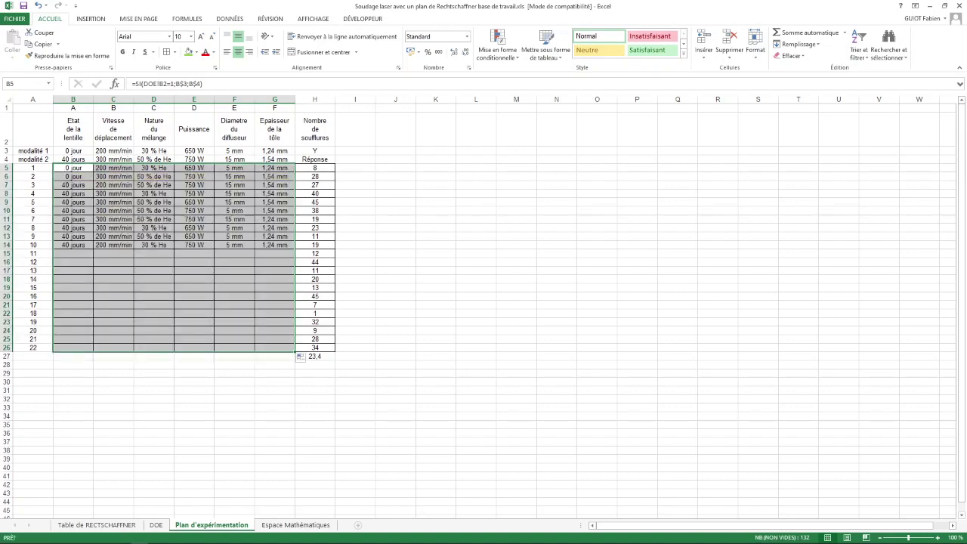
{"action": "left_click", "coordinate": [435, 296]}
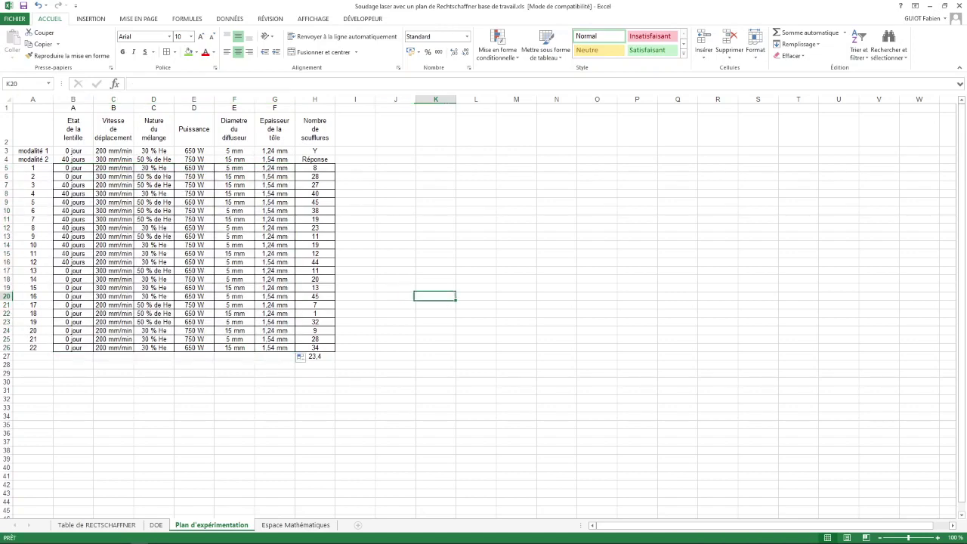
Start a conditional formatting rule on B6 of the Plan d'expérimentation sheet for cells whose value is "différente de".
{"action": "left_click", "coordinate": [73, 168]}
{"action": "key", "text": "Down"}
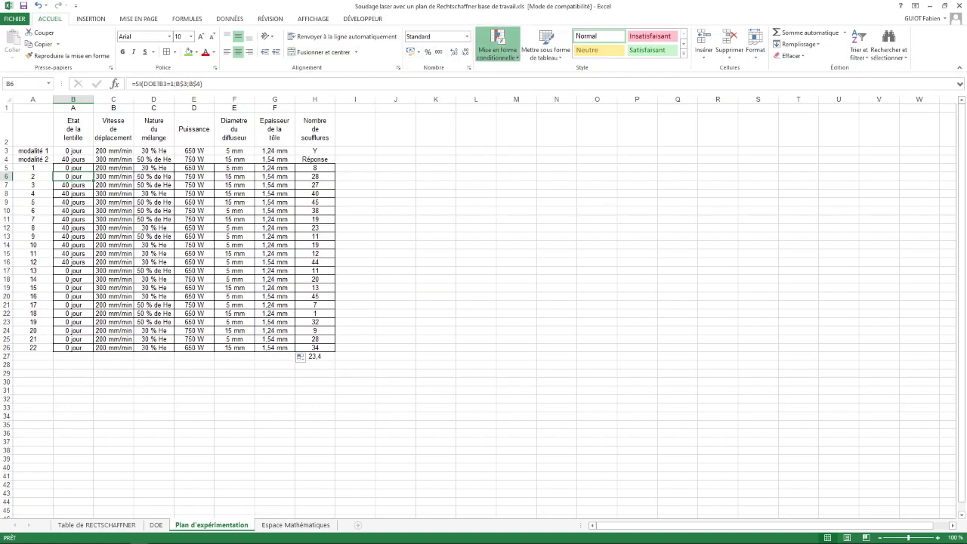
{"action": "left_click", "coordinate": [497, 47]}
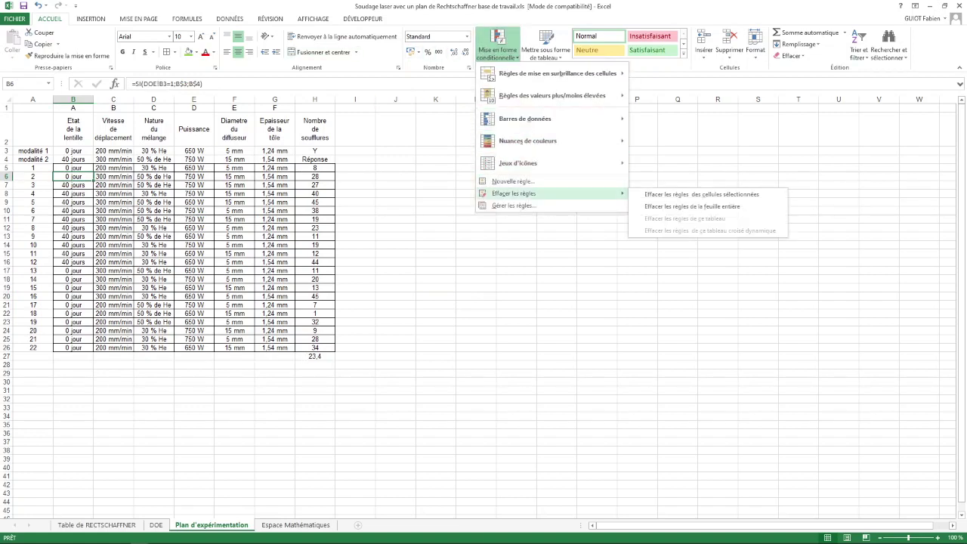
{"action": "left_click", "coordinate": [513, 181]}
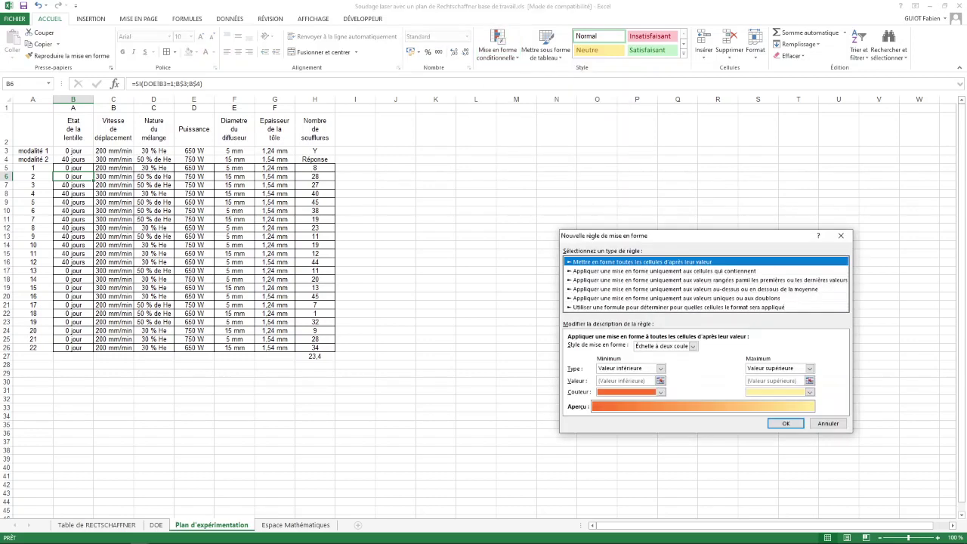
{"action": "left_click", "coordinate": [664, 270]}
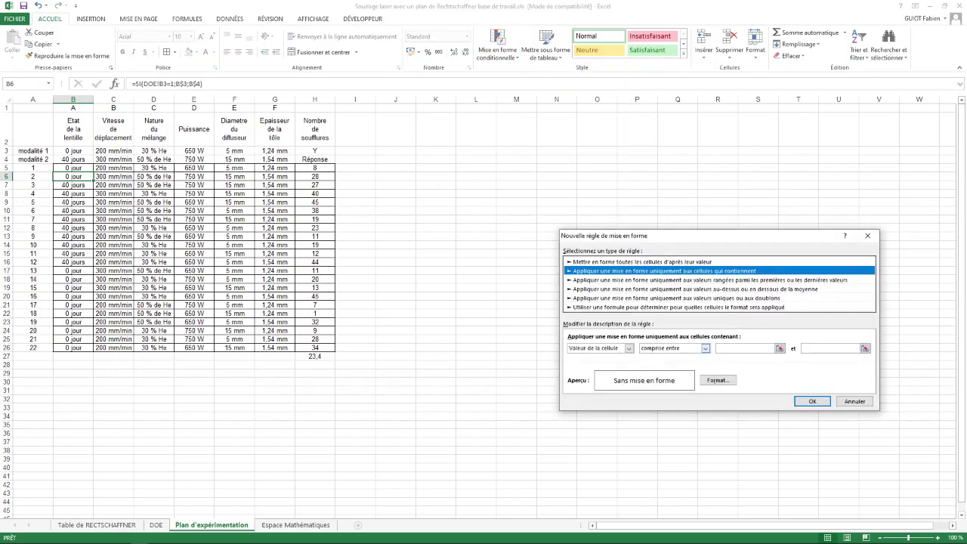
{"action": "left_click", "coordinate": [705, 348]}
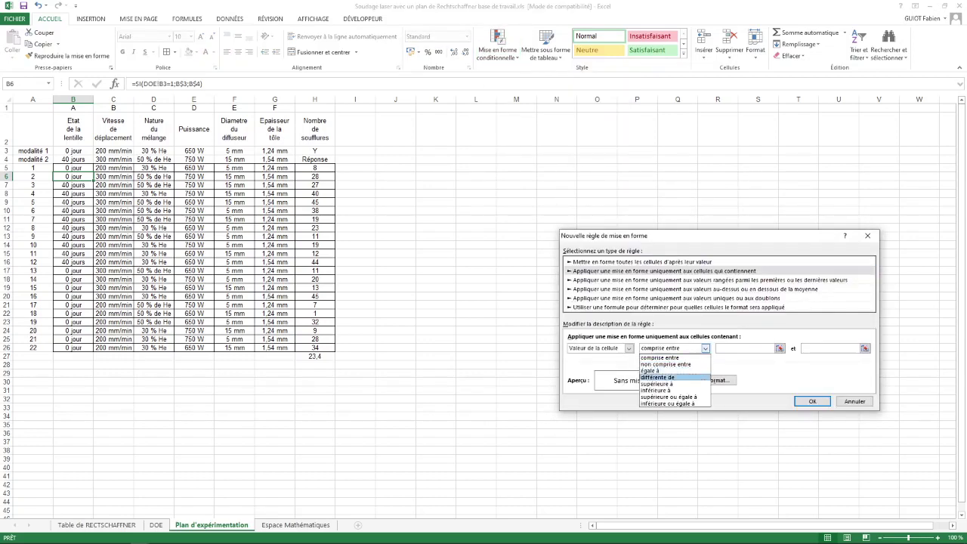
{"action": "left_click", "coordinate": [665, 378]}
{"action": "left_click", "coordinate": [737, 348]}
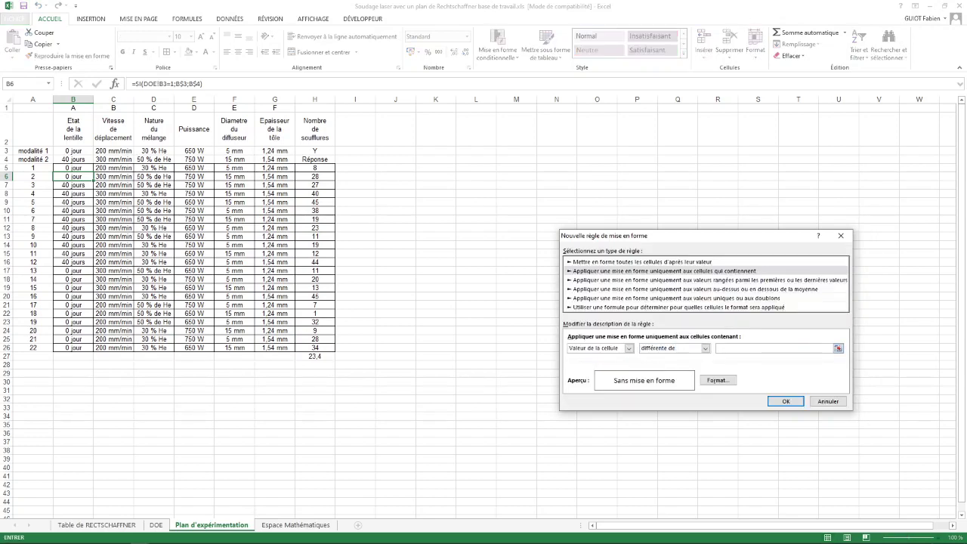
Complete B6's rule with the absolute reference =$B$5 and a yellow fill, and copy the cell over B6:G26.
{"action": "left_click", "coordinate": [73, 168]}
{"action": "left_click", "coordinate": [717, 380]}
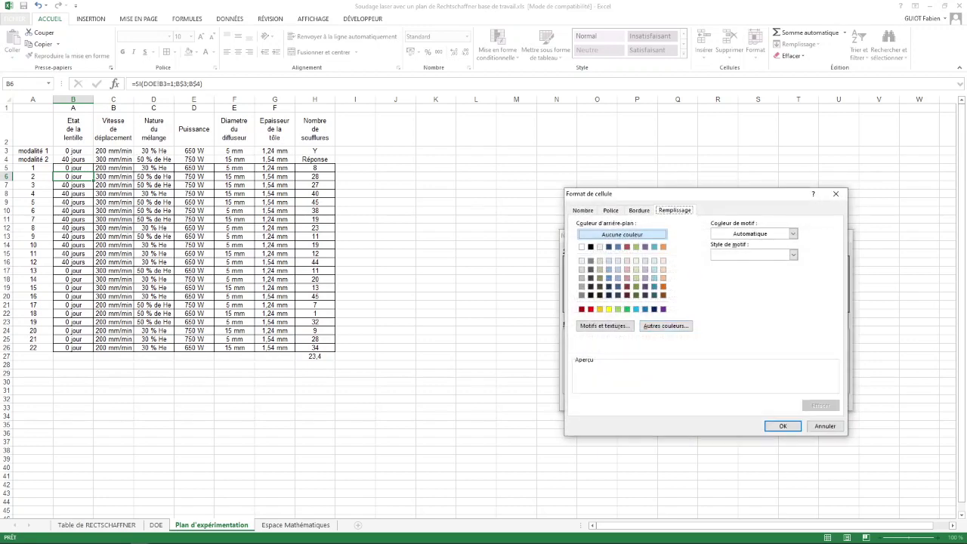
{"action": "left_click", "coordinate": [609, 309]}
{"action": "left_click", "coordinate": [783, 426]}
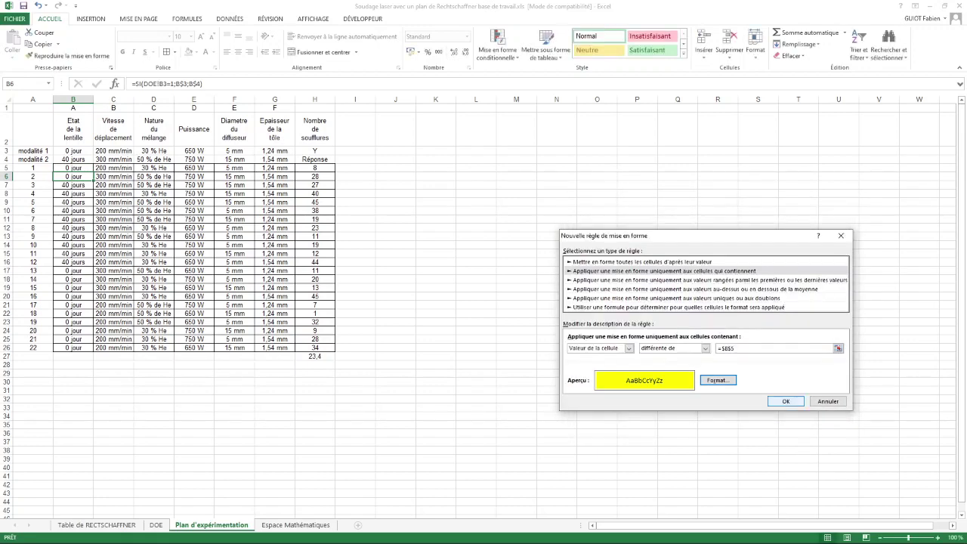
{"action": "left_click", "coordinate": [786, 401]}
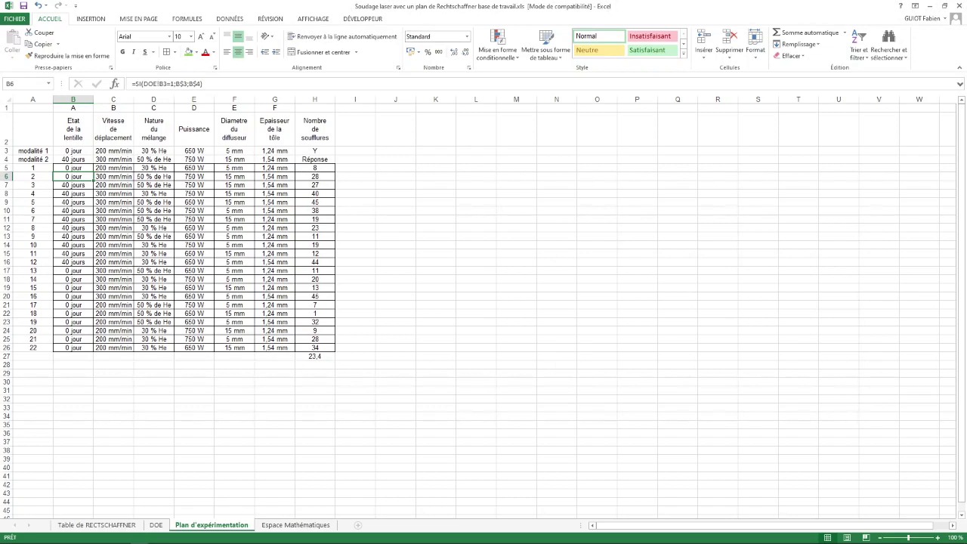
{"action": "left_click_drag", "start_coordinate": [93, 180], "coordinate": [293, 349]}
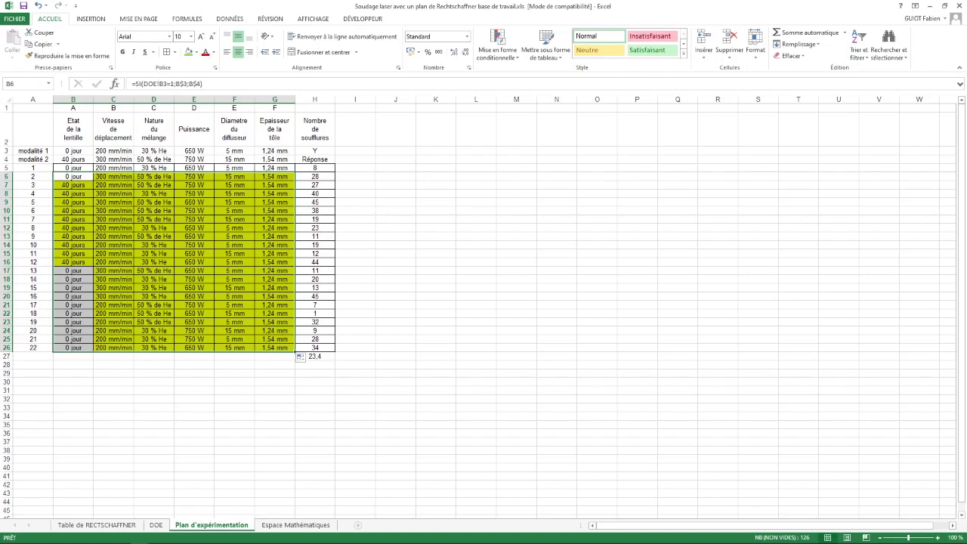
Clear the conditional formatting rules from the entire Plan d'expérimentation sheet.
{"action": "left_click", "coordinate": [72, 176]}
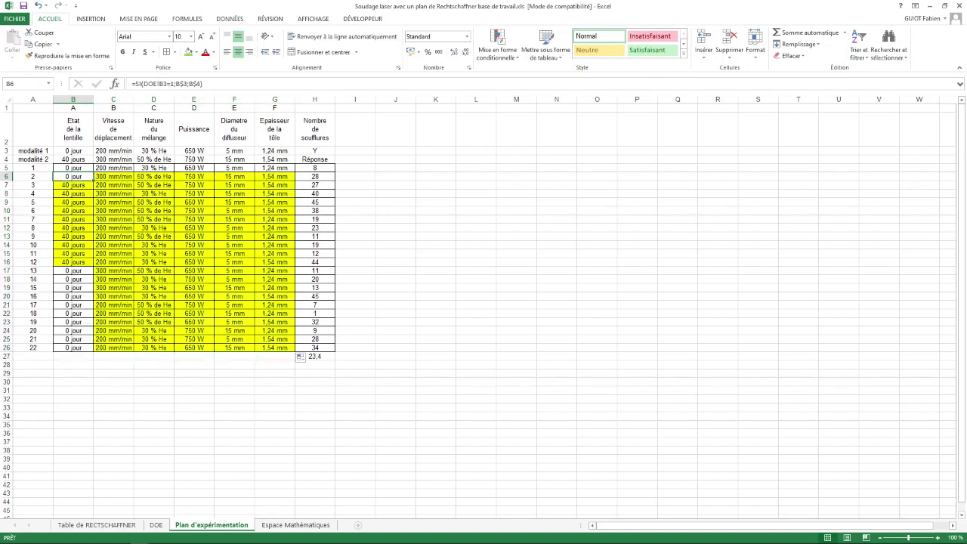
{"action": "left_click", "coordinate": [496, 45]}
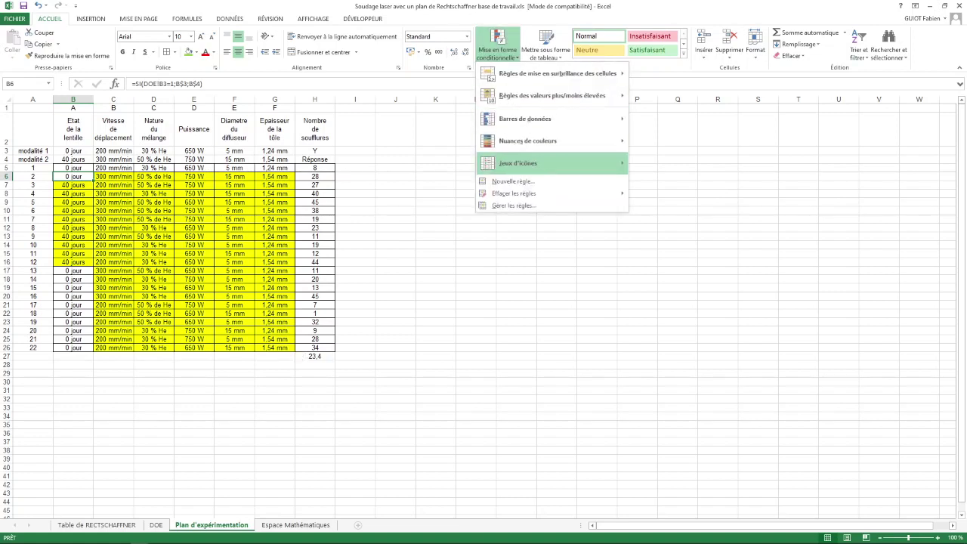
{"action": "mouse_move", "coordinate": [513, 193]}
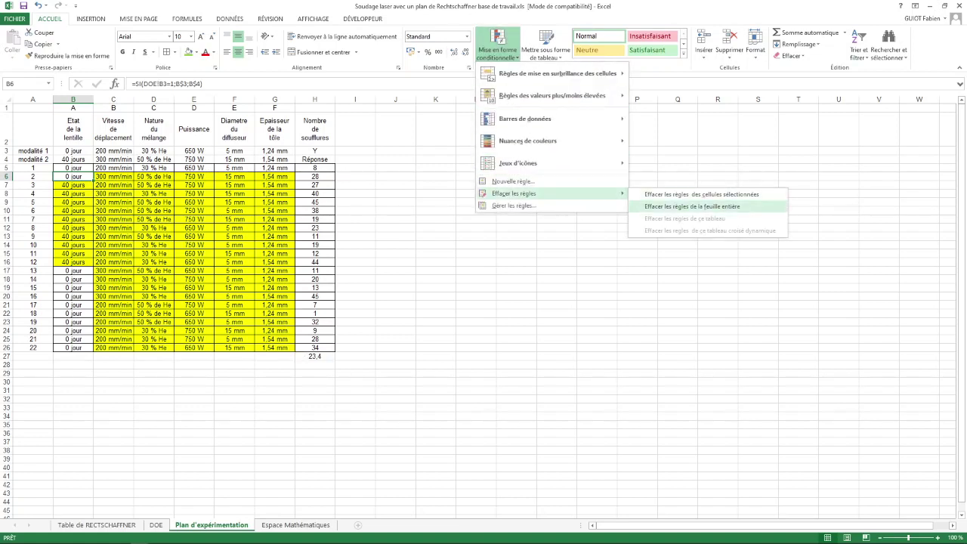
{"action": "left_click", "coordinate": [692, 206]}
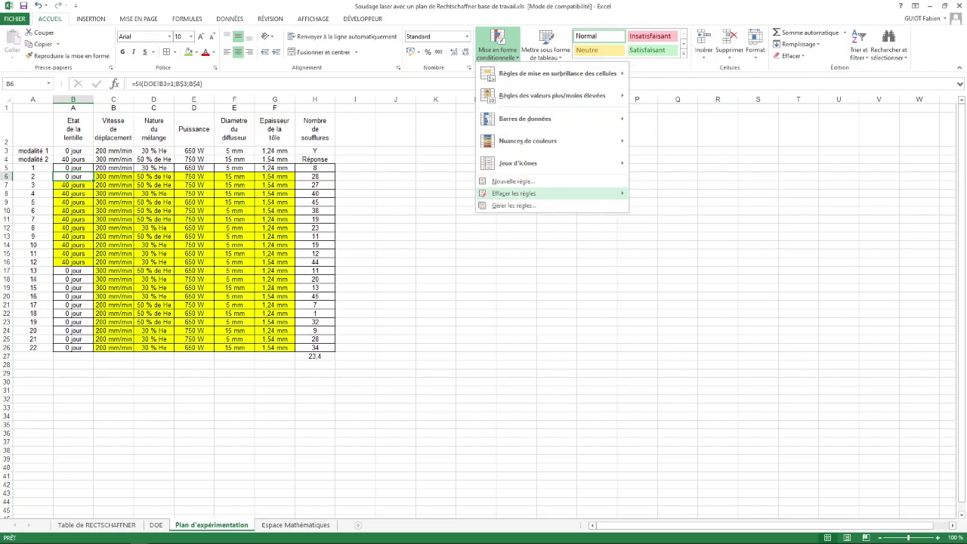
Create a new conditional formatting rule on B6 that formats only cells whose value is "différente de" a reference.
{"action": "left_click", "coordinate": [497, 44]}
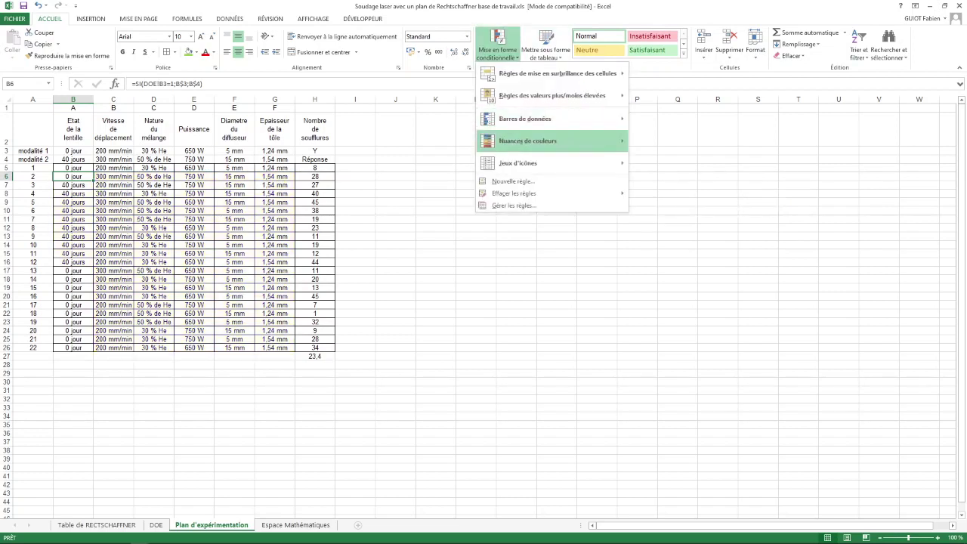
{"action": "mouse_move", "coordinate": [529, 163]}
{"action": "left_click", "coordinate": [513, 181]}
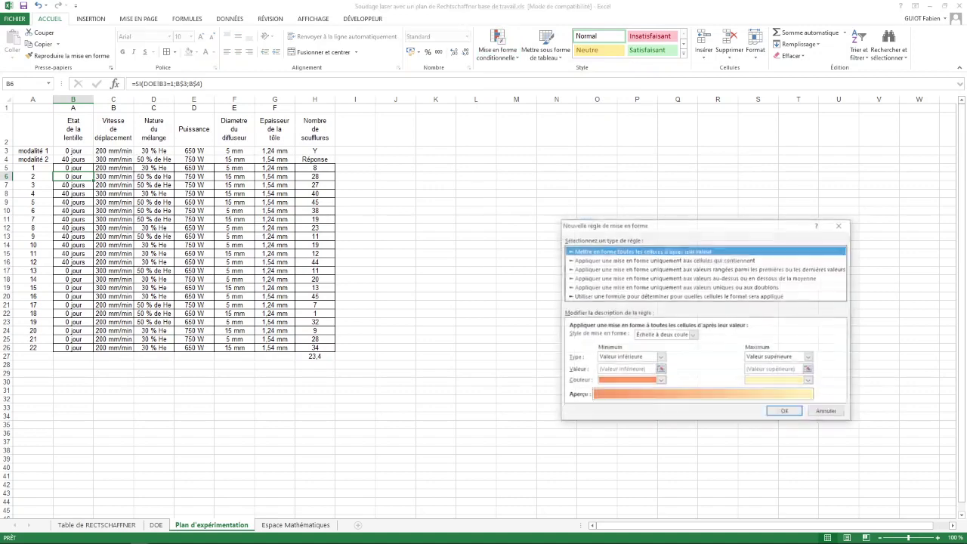
{"action": "left_click", "coordinate": [664, 260]}
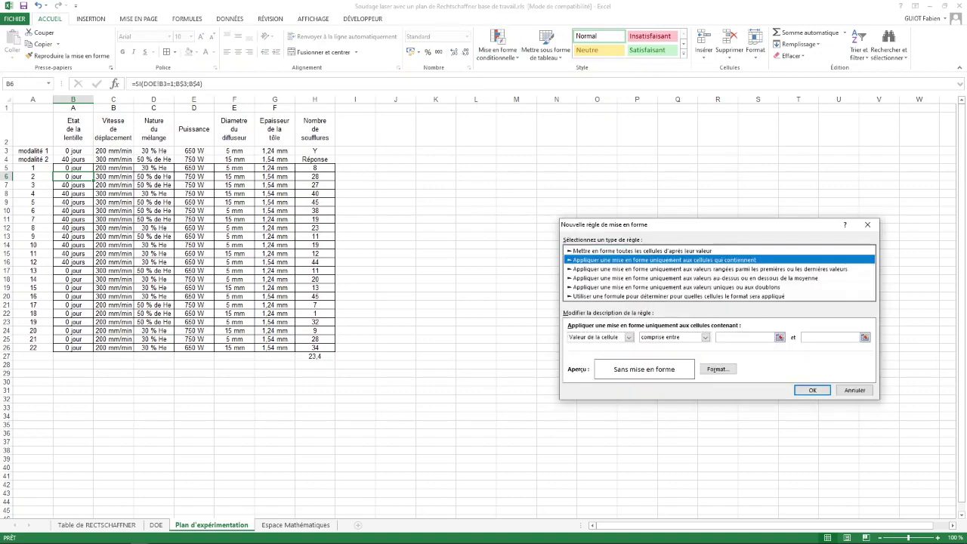
{"action": "left_click", "coordinate": [704, 337]}
{"action": "key", "text": "Down"}
{"action": "key", "text": "Down"}
{"action": "key", "text": "Down"}
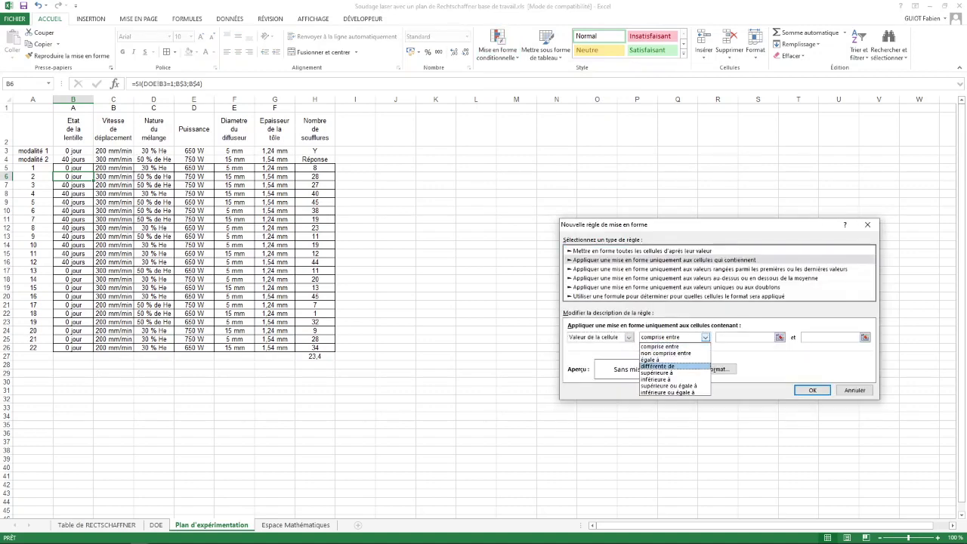
{"action": "key", "text": "Return"}
{"action": "key", "text": "Tab"}
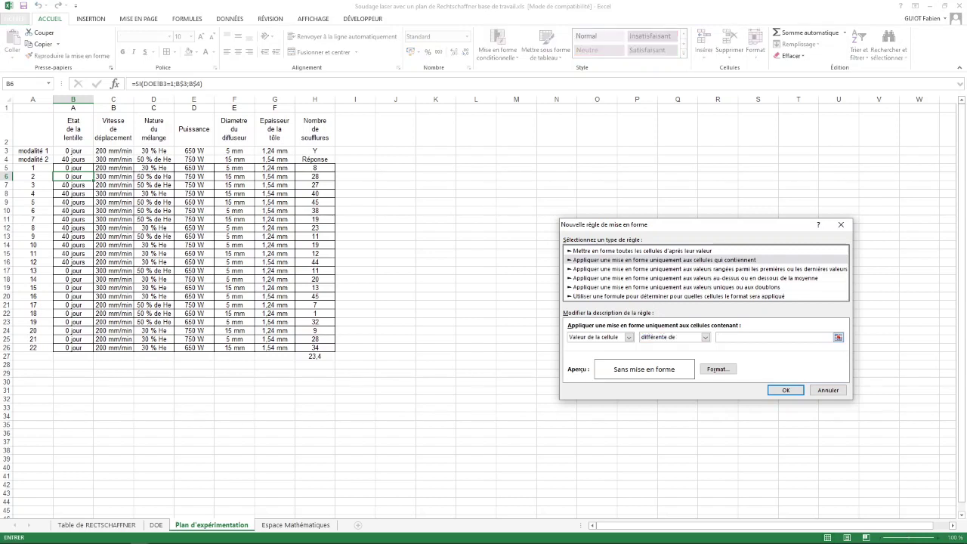
Complete B6's rule with the fully relative reference B5 and a yellow fill, and copy the cell over B6:G26.
{"action": "key", "text": "Up"}
{"action": "key", "text": "F4"}
{"action": "key", "text": "F4"}
{"action": "key", "text": "F4"}
{"action": "left_click", "coordinate": [718, 369]}
{"action": "left_click", "coordinate": [609, 297]}
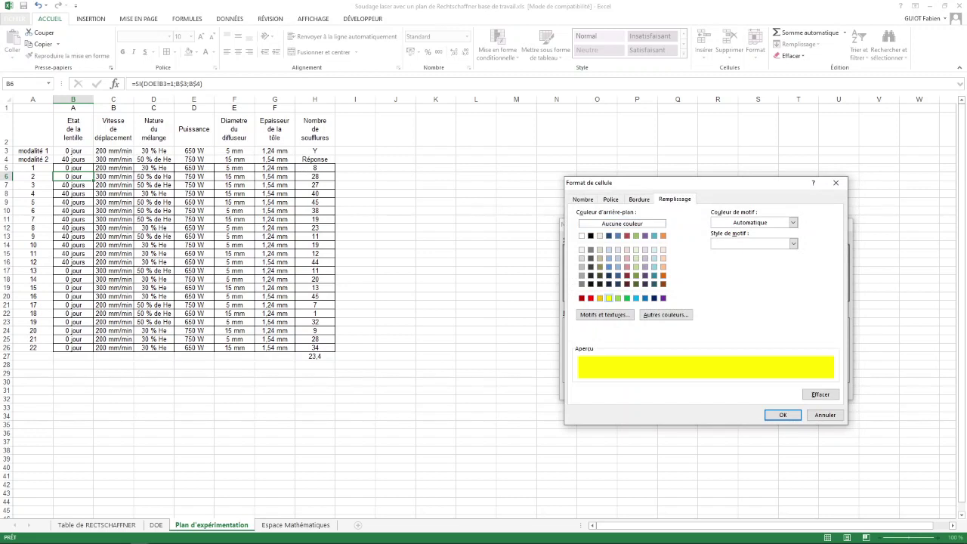
{"action": "left_click", "coordinate": [782, 414]}
{"action": "left_click", "coordinate": [786, 390]}
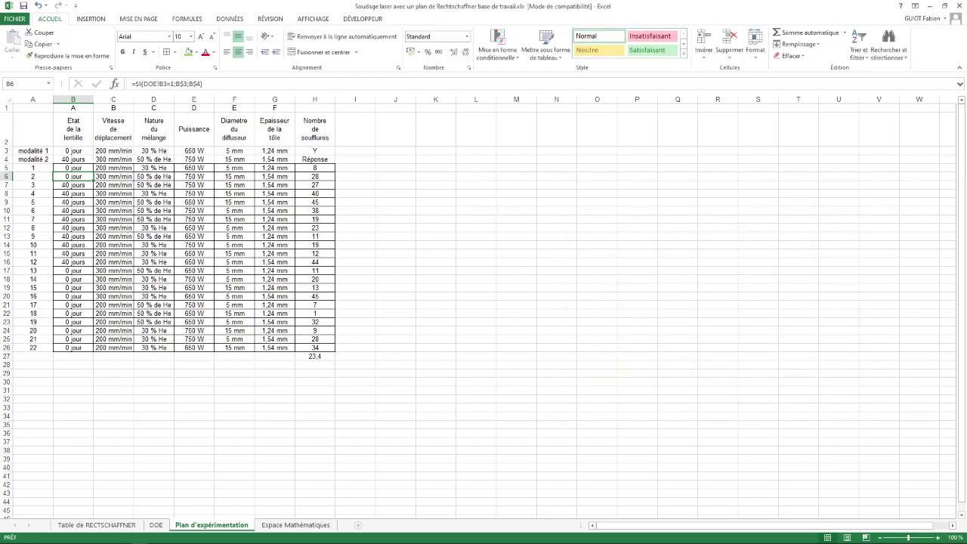
{"action": "left_click_drag", "start_coordinate": [93, 180], "coordinate": [291, 351]}
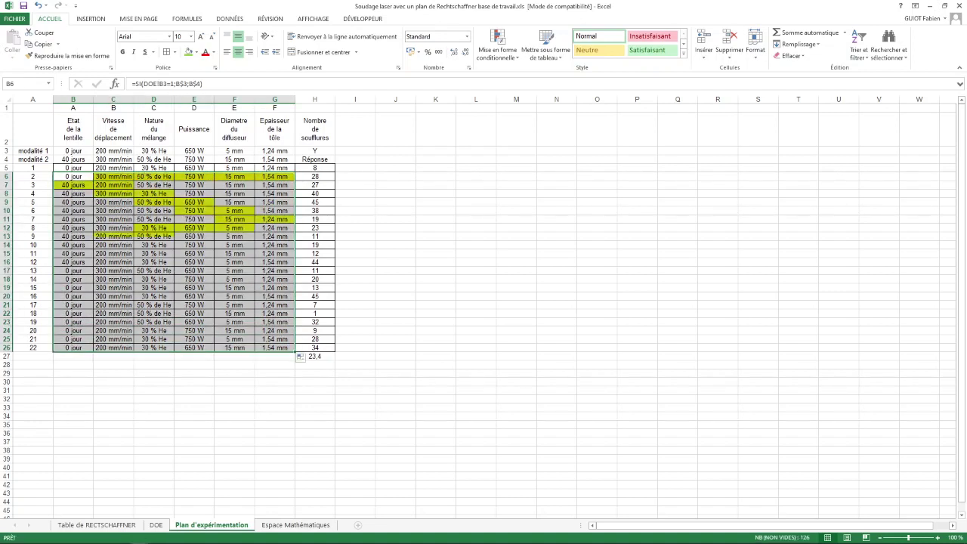
{"action": "left_click", "coordinate": [287, 347]}
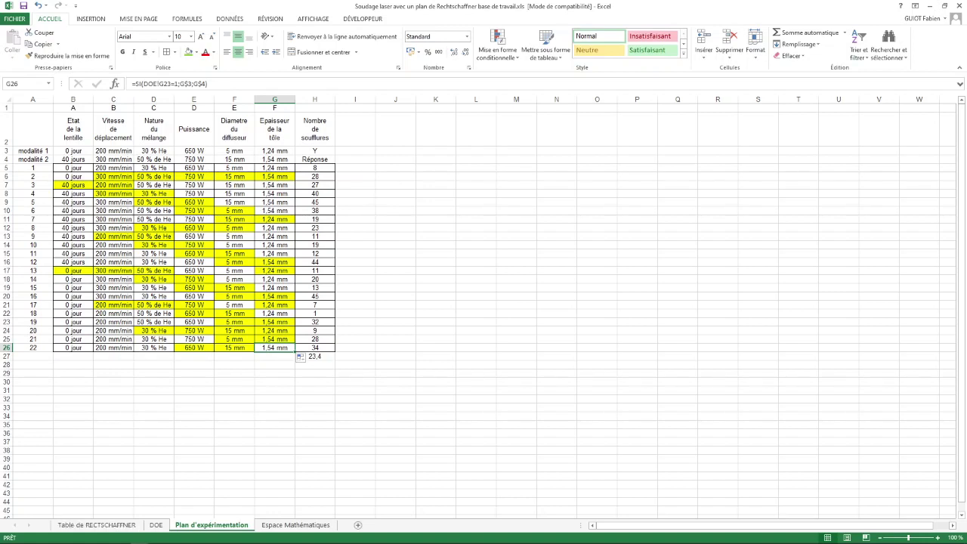
Compare the highlighted setting changes in the Plan d'expérimentation with the coded levels on the Table de RECTSCHAFFNER sheet.
{"action": "left_click", "coordinate": [96, 524]}
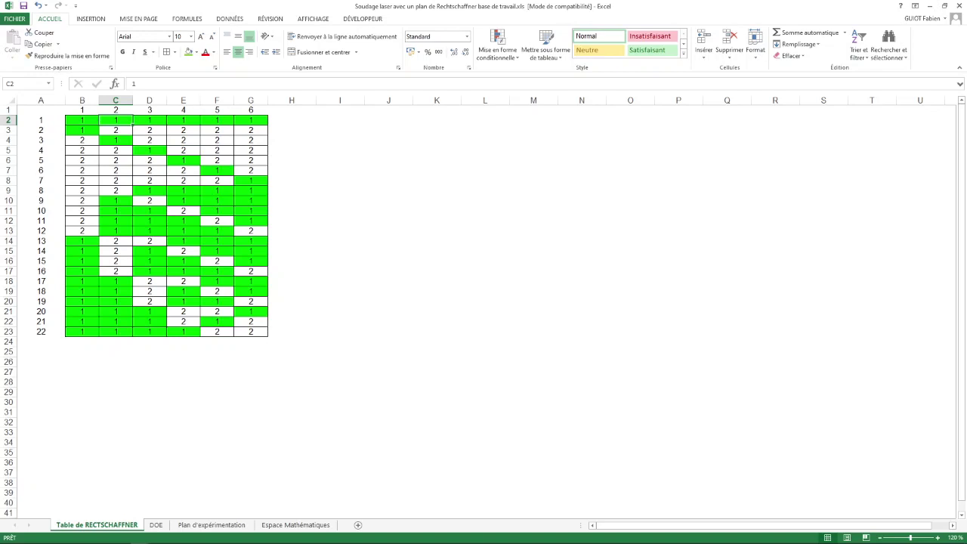
{"action": "left_click", "coordinate": [212, 524]}
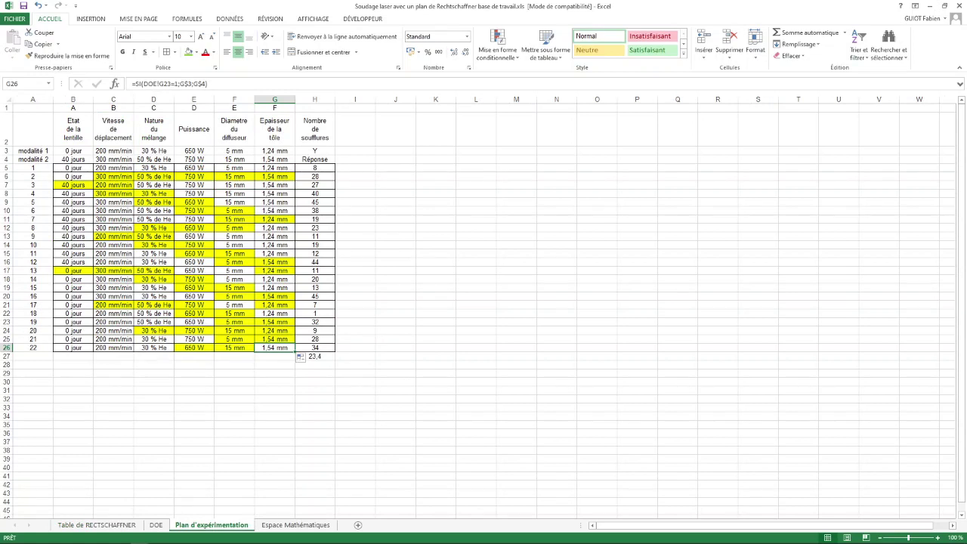
{"action": "left_click", "coordinate": [97, 524]}
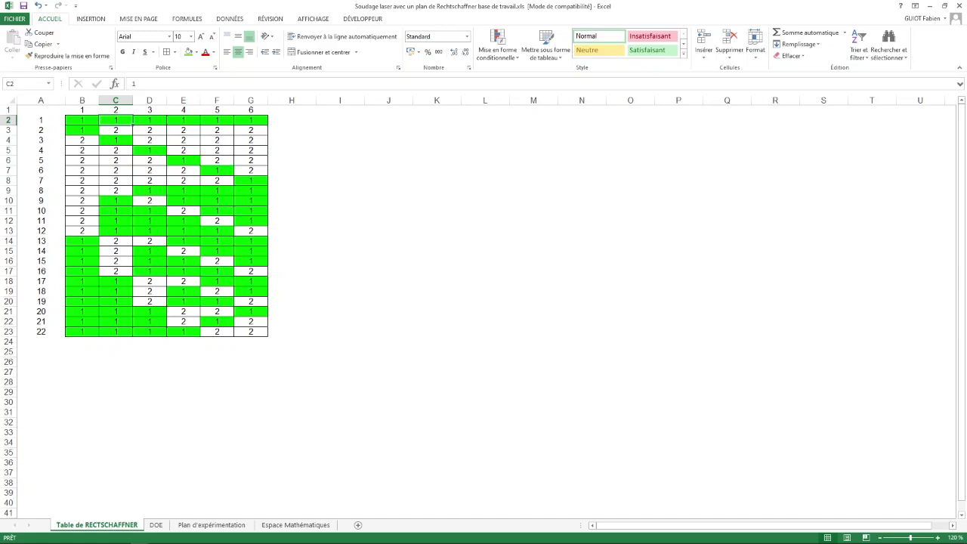
{"action": "left_click", "coordinate": [212, 524]}
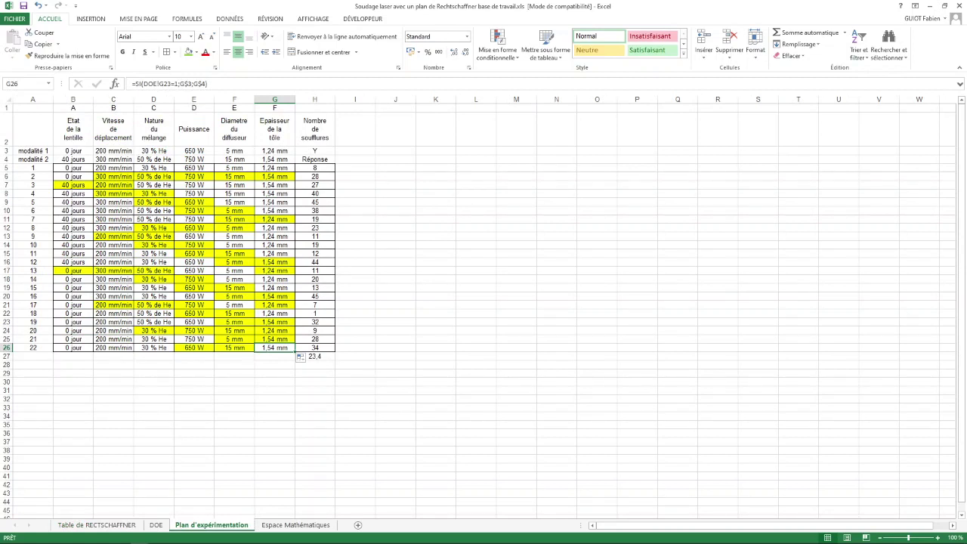
Go to C2, the first cell of factor A's column in matrix X, on the Espace Mathématiques sheet.
{"action": "key", "text": "ctrl+Page_Down"}
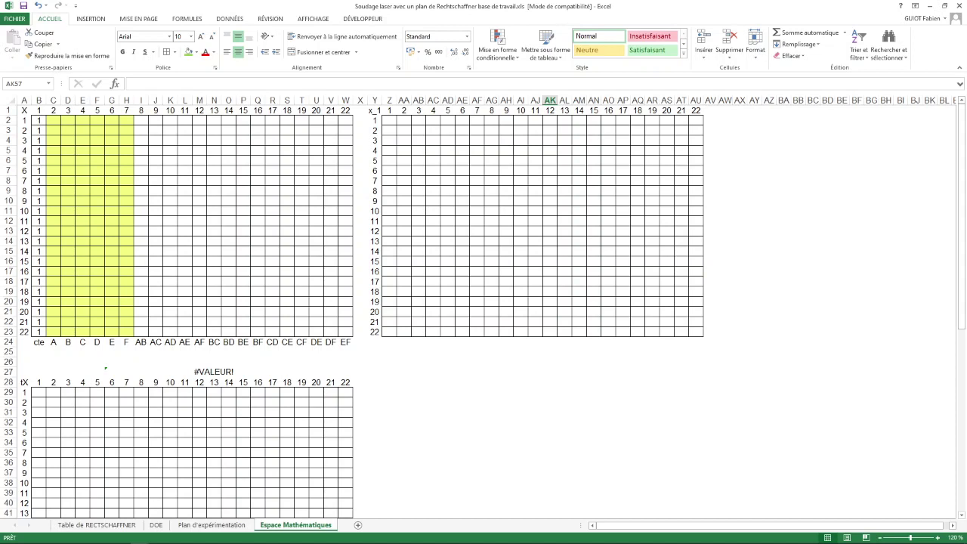
{"action": "left_click", "coordinate": [52, 120]}
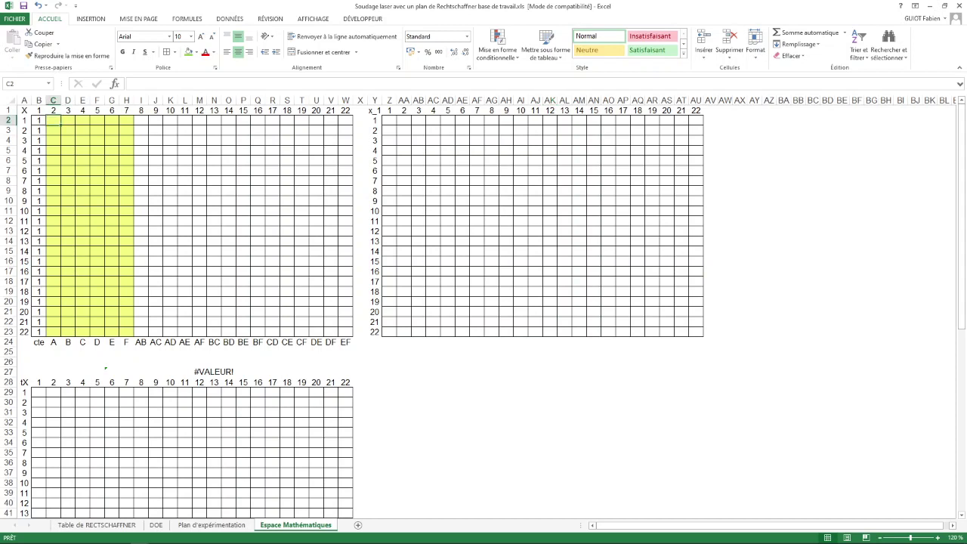
{"action": "type", "text": "="}
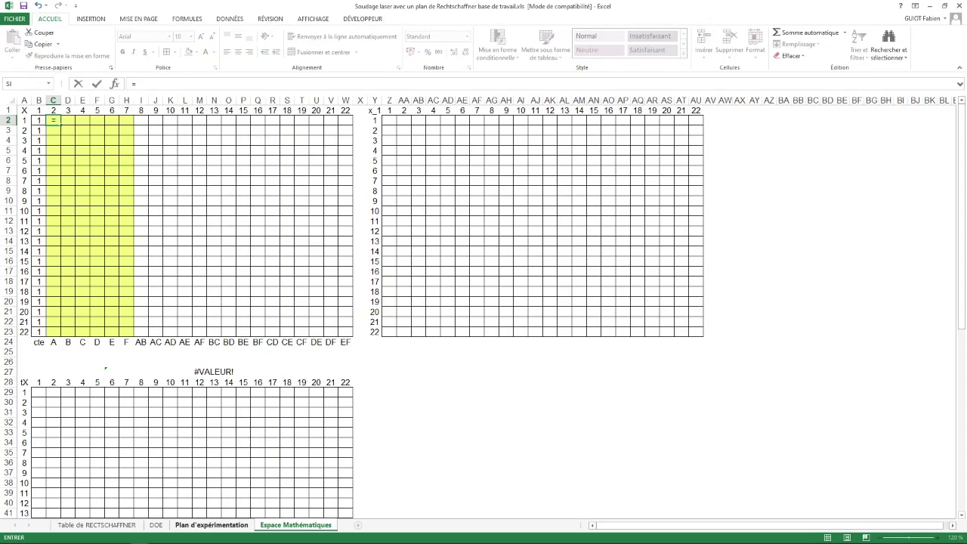
{"action": "left_click", "coordinate": [155, 524]}
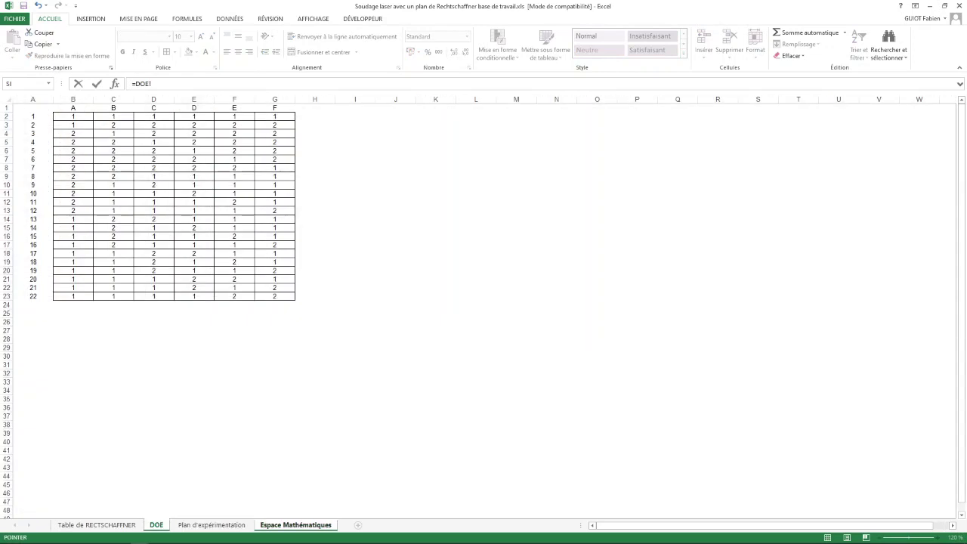
{"action": "key", "text": "Escape"}
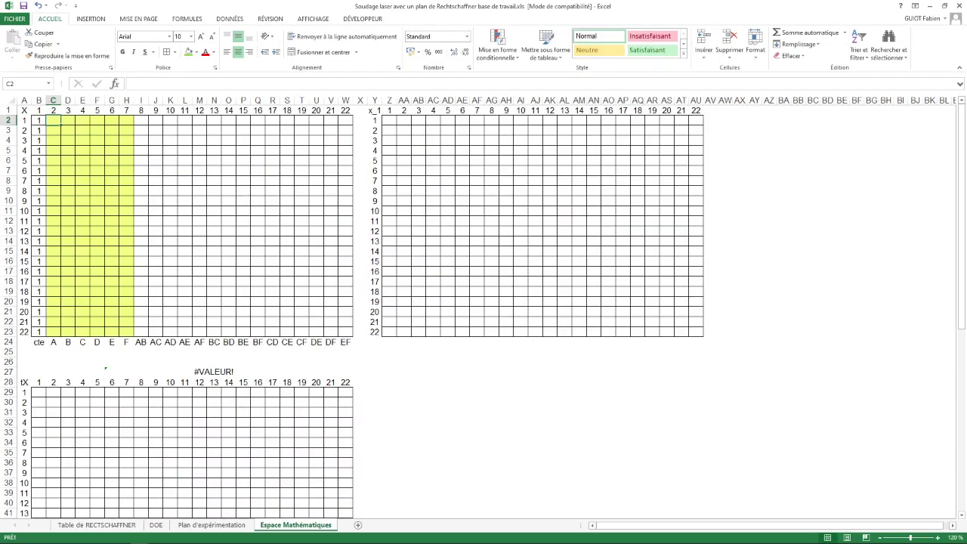
Enter =SI(DOE!B2=1;-1;1) in C2 with the SI function and copy it over the factor columns A to F, C2:H23.
{"action": "type", "text": "="}
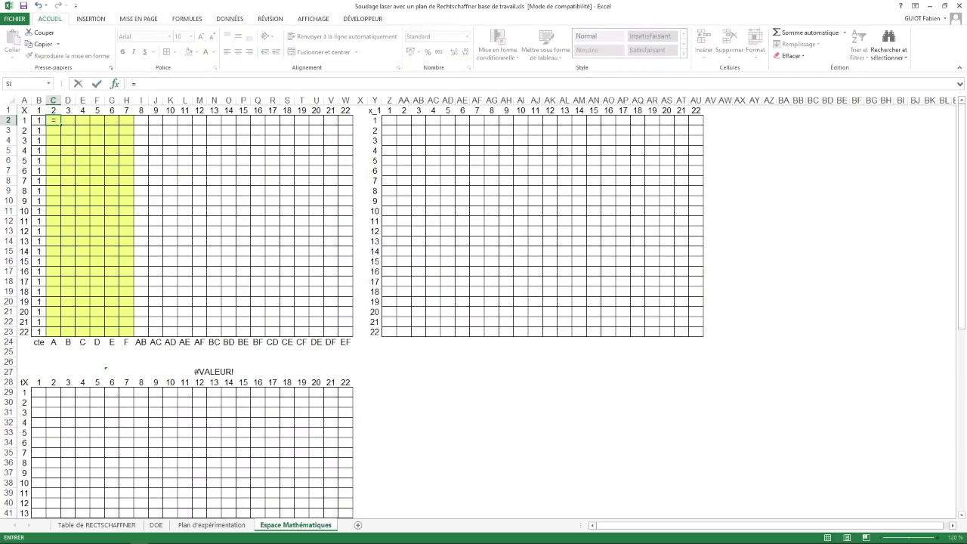
{"action": "key", "text": "shift+F3"}
{"action": "key", "text": "Return"}
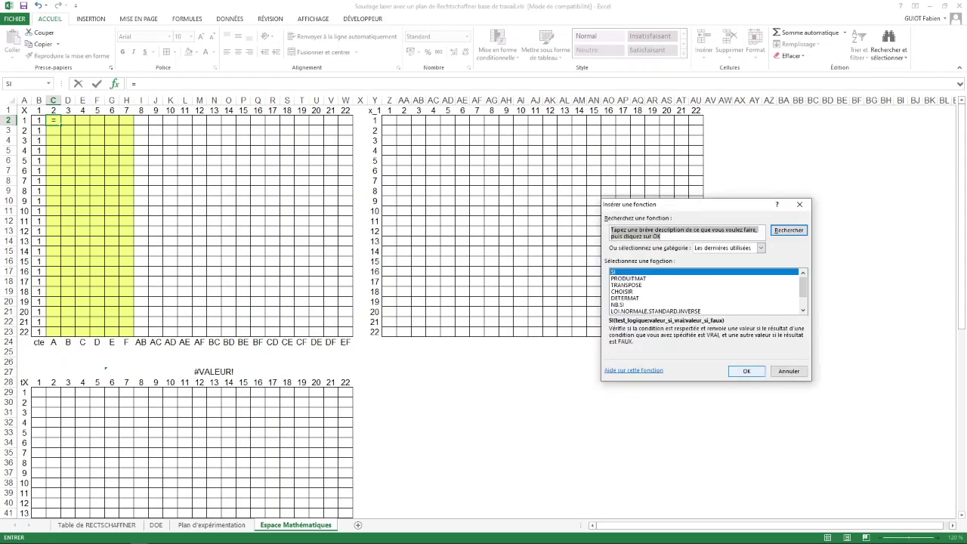
{"action": "left_click", "coordinate": [156, 524]}
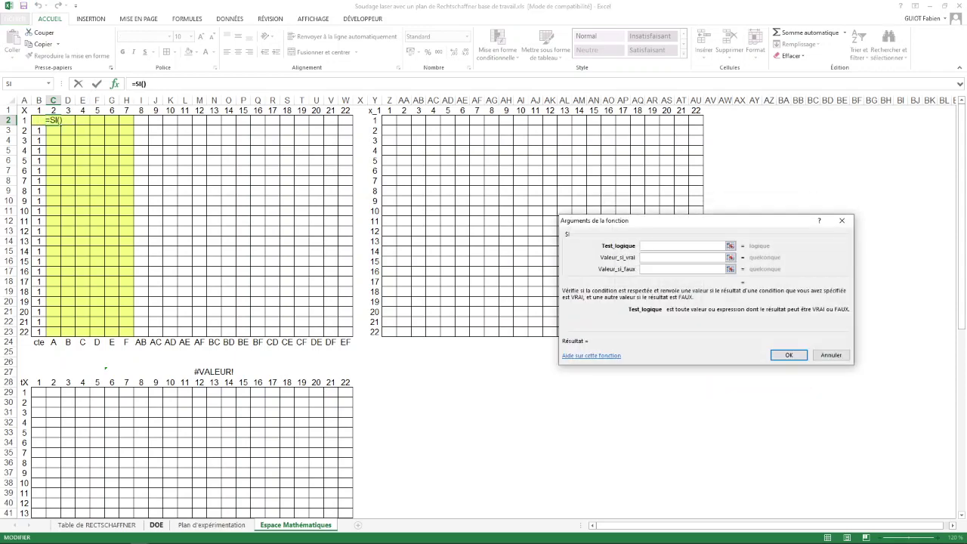
{"action": "left_click", "coordinate": [72, 116]}
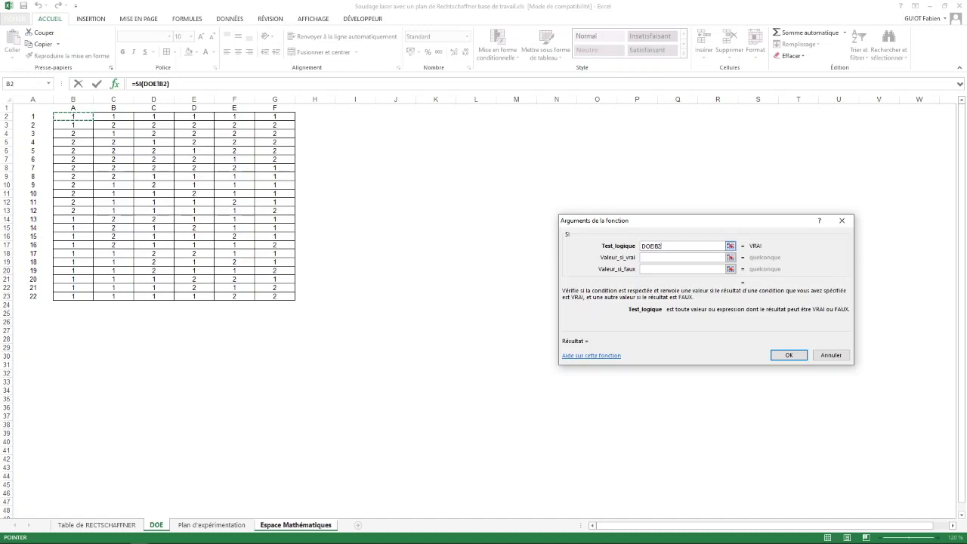
{"action": "type", "text": "=1"}
{"action": "key", "text": "Tab"}
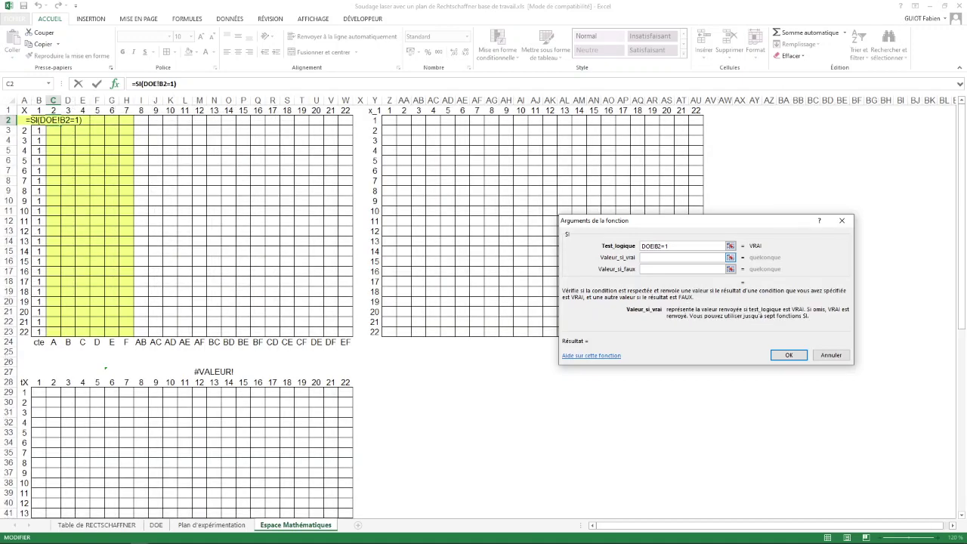
{"action": "type", "text": "-1"}
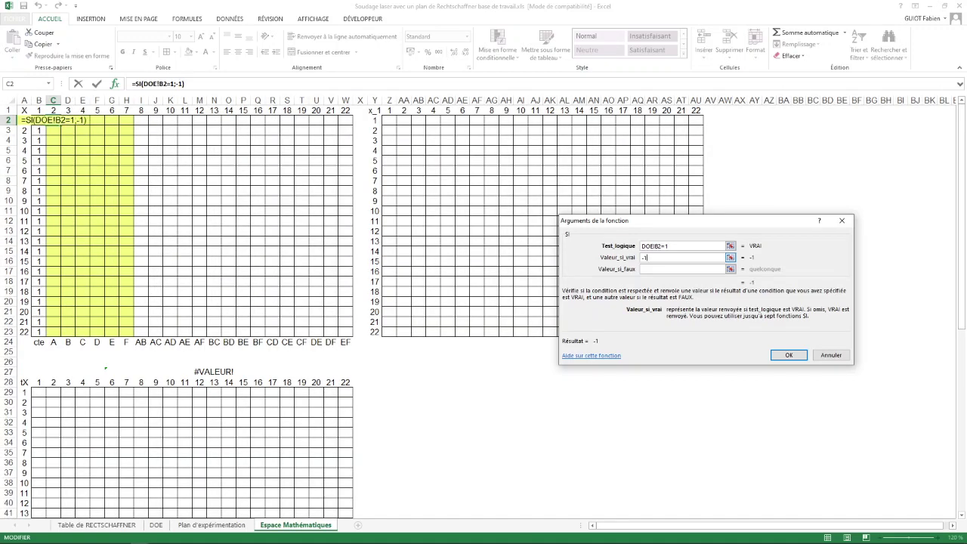
{"action": "key", "text": "Tab"}
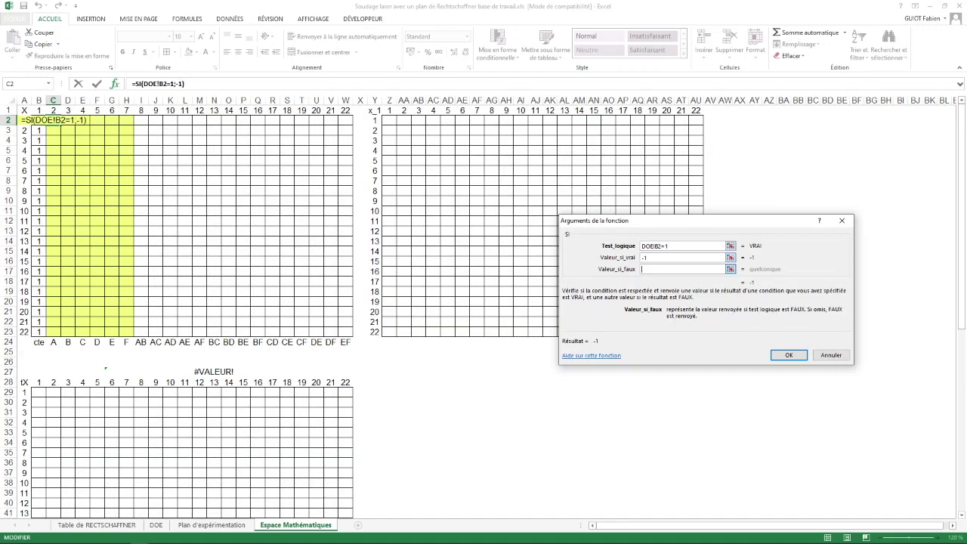
{"action": "type", "text": "1"}
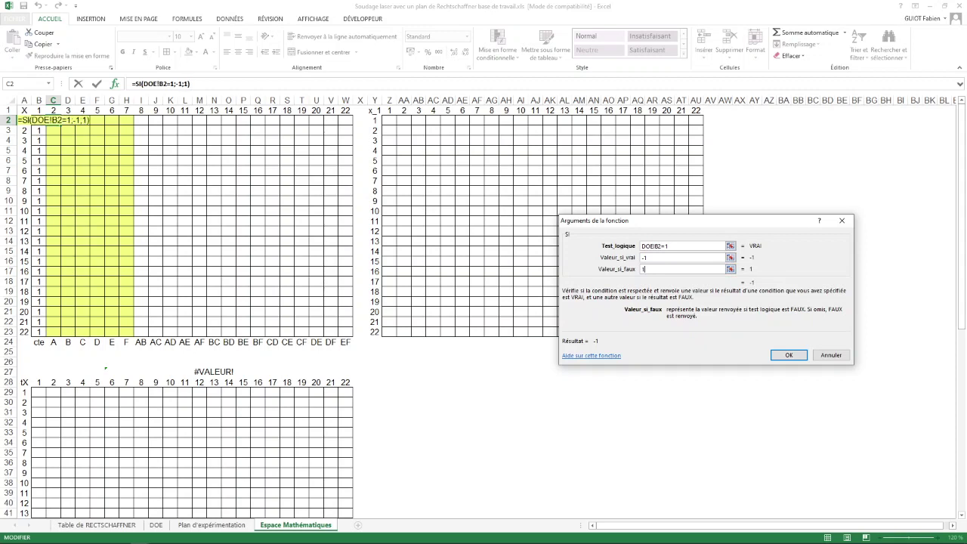
{"action": "key", "text": "Return"}
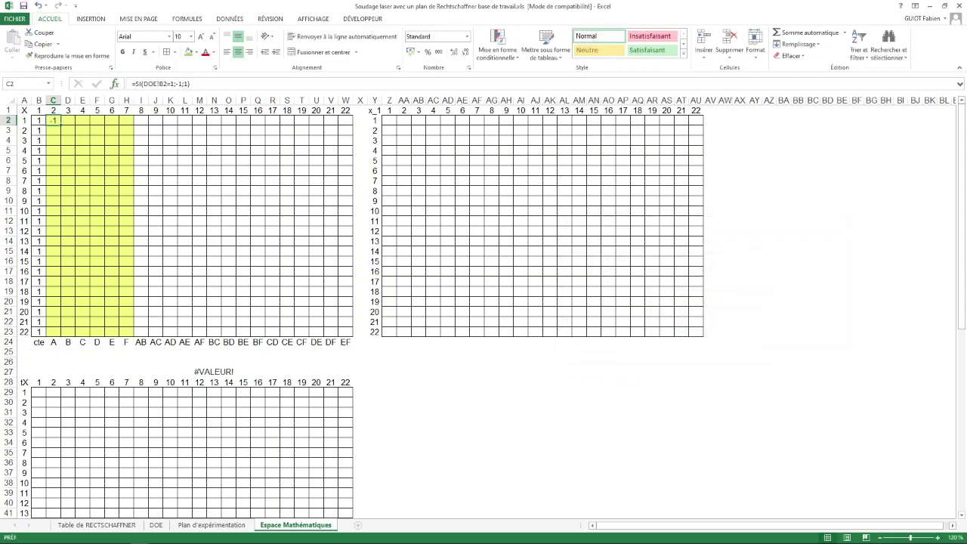
{"action": "left_click_drag", "start_coordinate": [61, 125], "coordinate": [135, 337]}
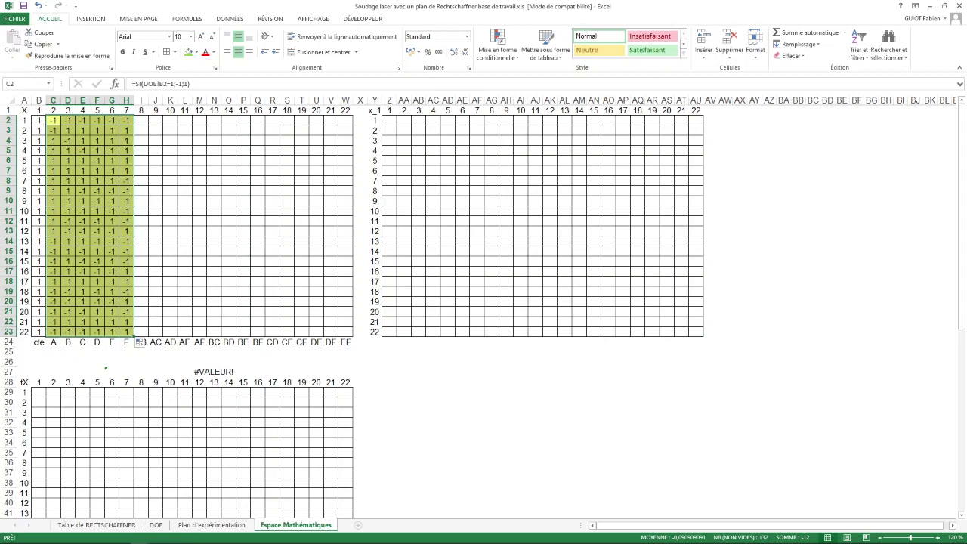
Enter the AB interaction formula =$C23*D23 in I23 and fill it over I2:M23 for interactions AB to AF.
{"action": "left_click", "coordinate": [141, 332]}
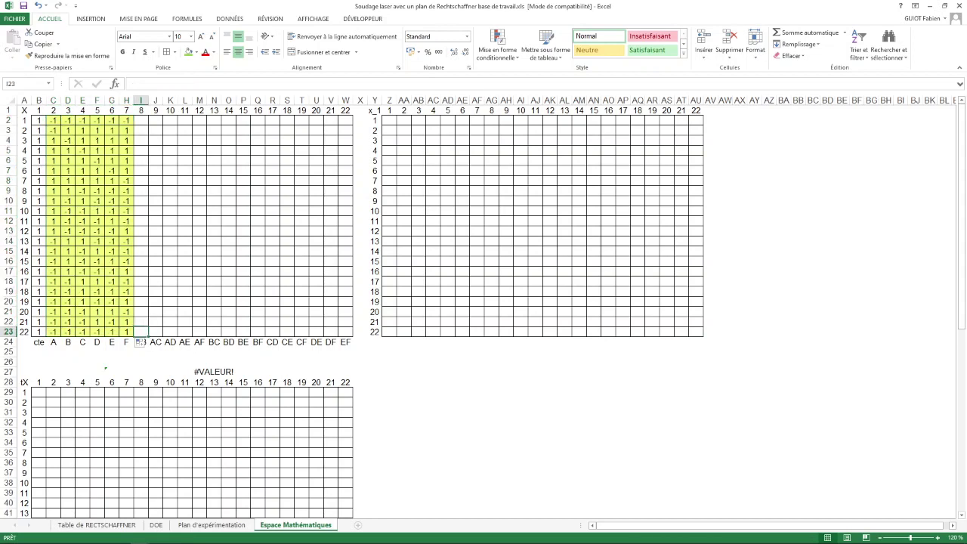
{"action": "type", "text": "="}
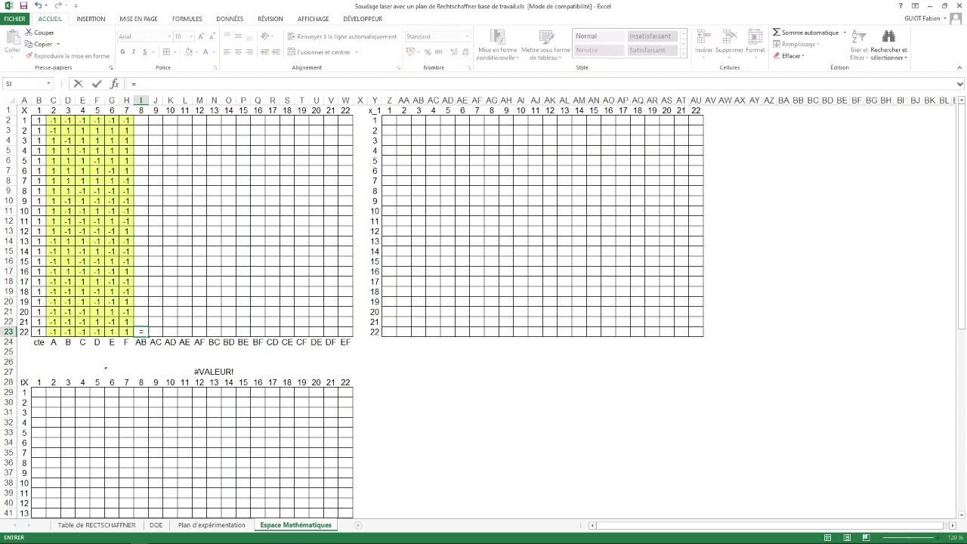
{"action": "left_click", "coordinate": [53, 331]}
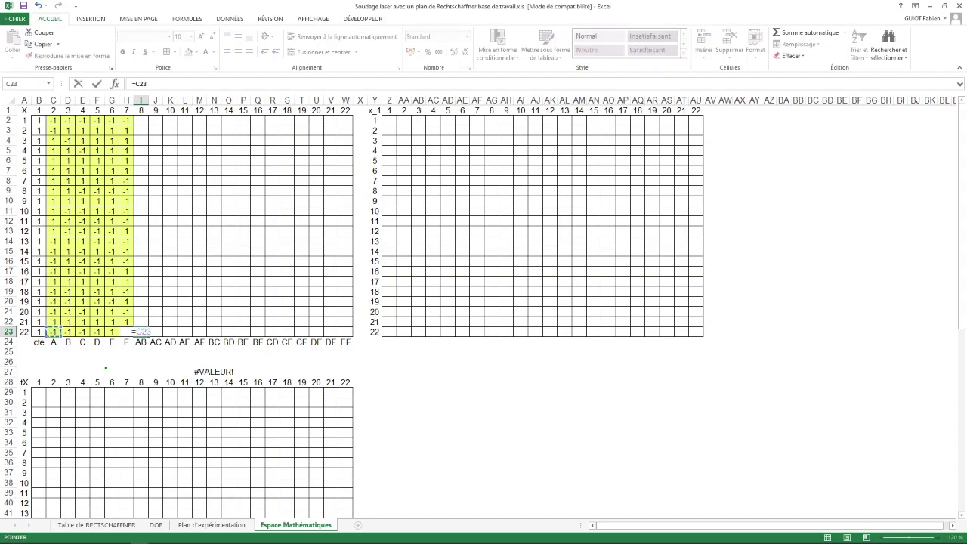
{"action": "key", "text": "F4"}
{"action": "key", "text": "F4"}
{"action": "key", "text": "F4"}
{"action": "type", "text": "*"}
{"action": "left_click", "coordinate": [67, 332]}
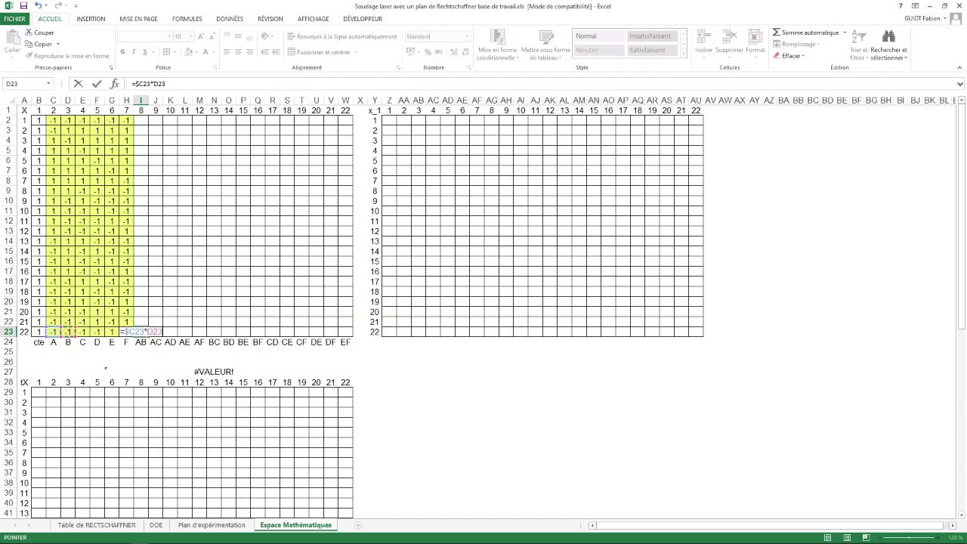
{"action": "key", "text": "F4"}
{"action": "key", "text": "Return"}
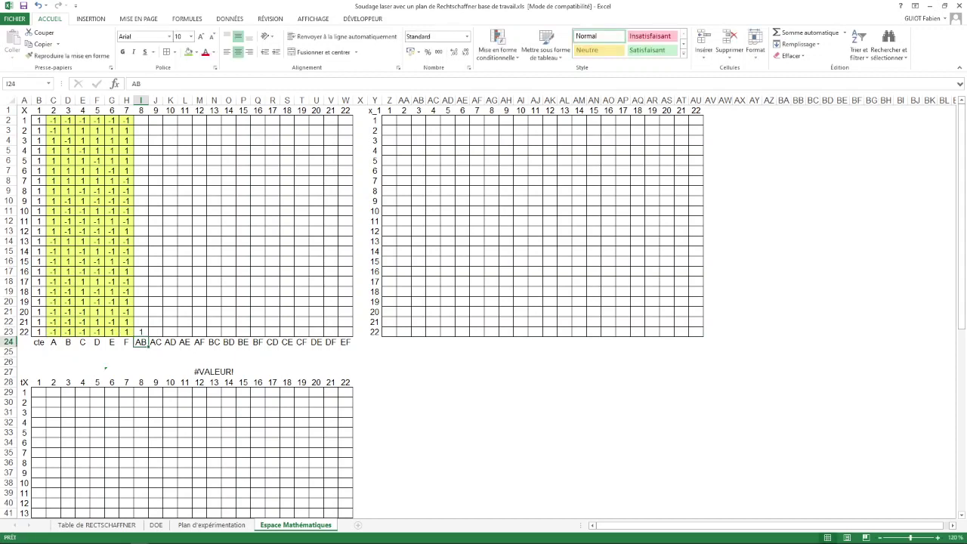
{"action": "left_click", "coordinate": [141, 331]}
{"action": "left_click_drag", "start_coordinate": [148, 336], "coordinate": [206, 120]}
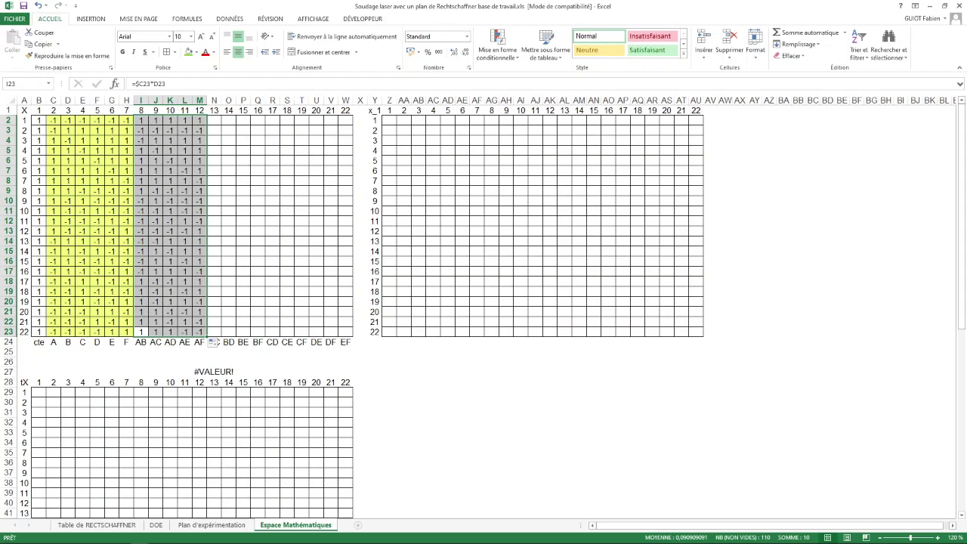
Enter the BC interaction formula =$D23*E23 in N23 and fill it over N2:Q23 for interactions BC to BF.
{"action": "left_click", "coordinate": [214, 331]}
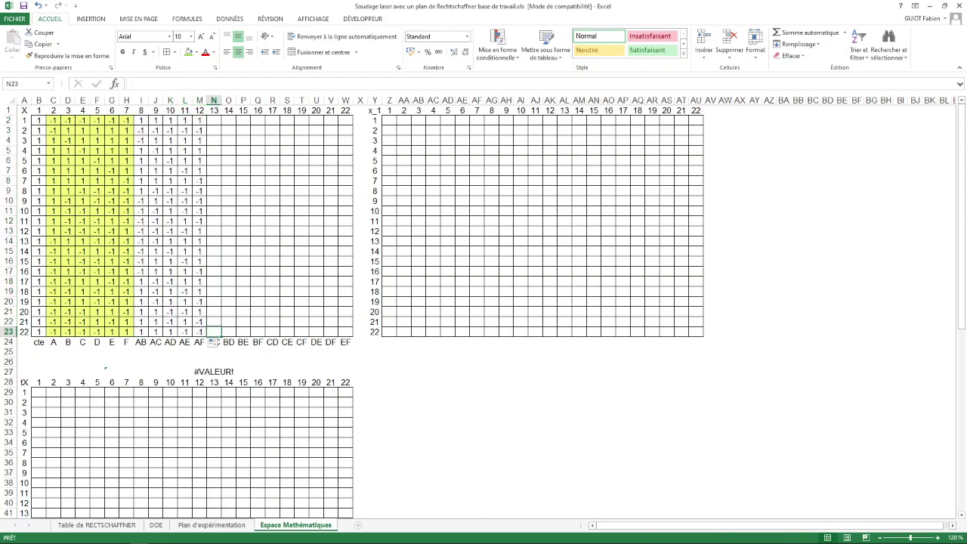
{"action": "type", "text": "="}
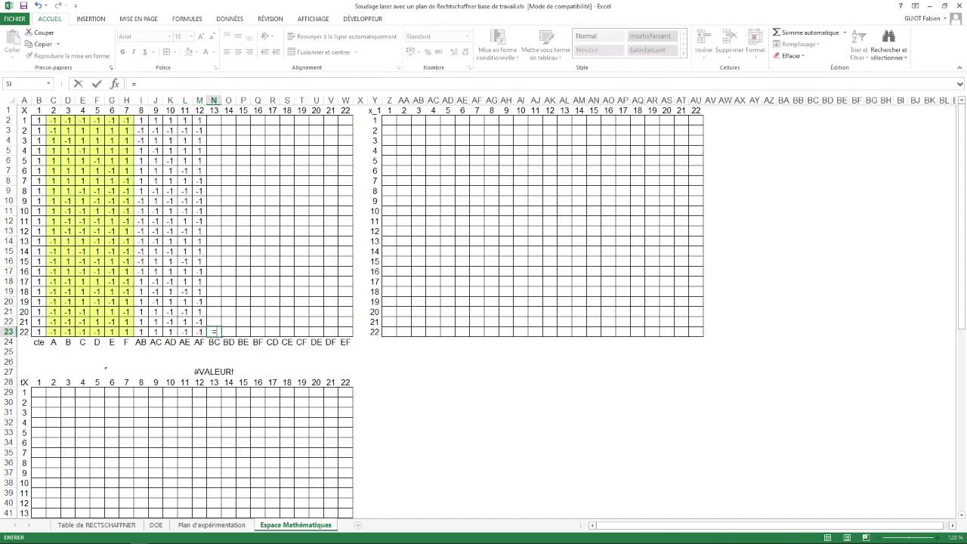
{"action": "left_click", "coordinate": [68, 332]}
{"action": "key", "text": "F4"}
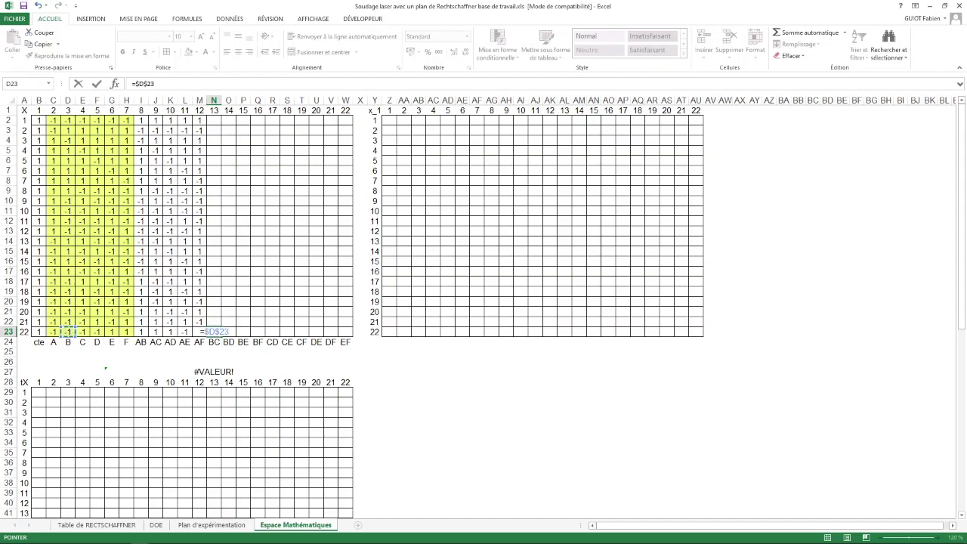
{"action": "key", "text": "F4"}
{"action": "key", "text": "F4"}
{"action": "type", "text": "*"}
{"action": "left_click", "coordinate": [83, 331]}
{"action": "key", "text": "Return"}
{"action": "left_click", "coordinate": [214, 332]}
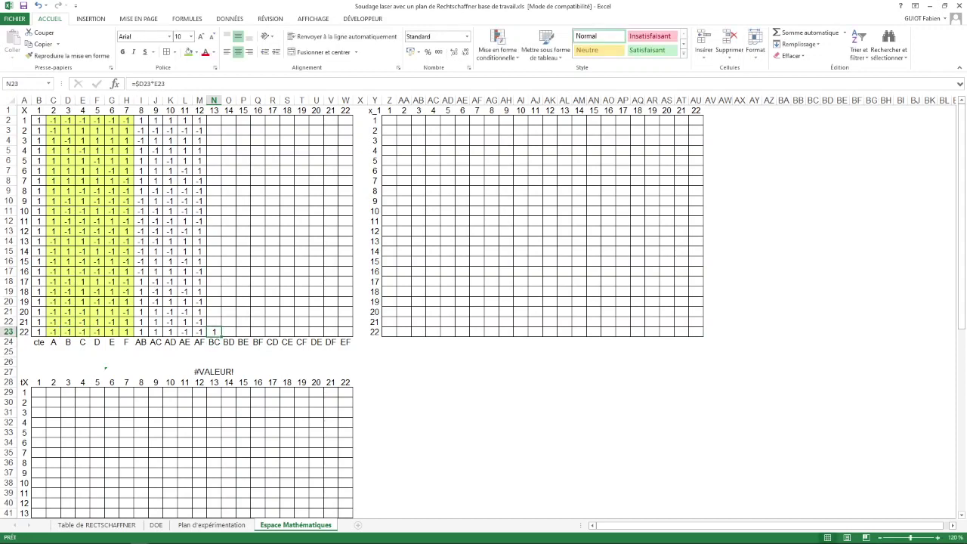
{"action": "left_click_drag", "start_coordinate": [221, 337], "coordinate": [264, 117]}
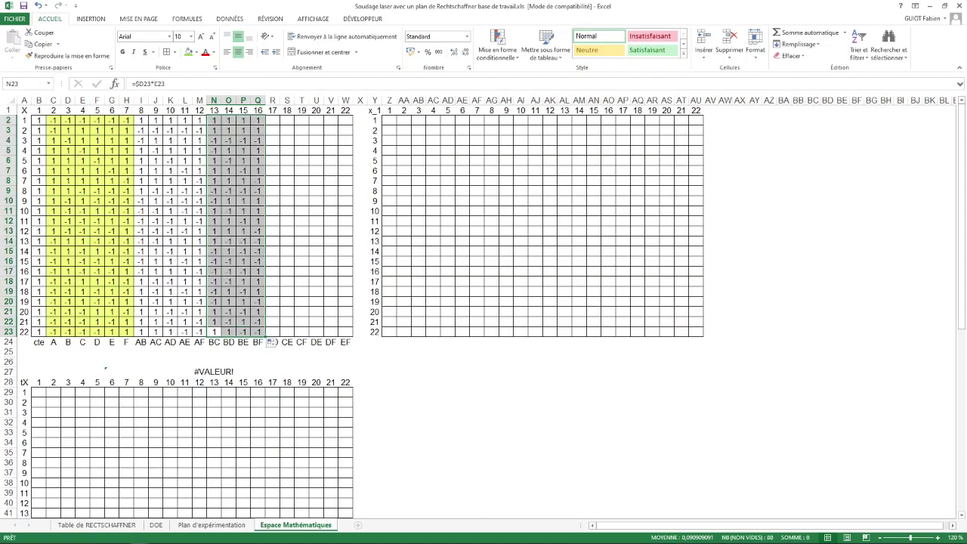
Enter the CD interaction formula =$E23*F23 in R23 and fill it over R2:T23 for interactions CD to CF.
{"action": "left_click", "coordinate": [272, 332]}
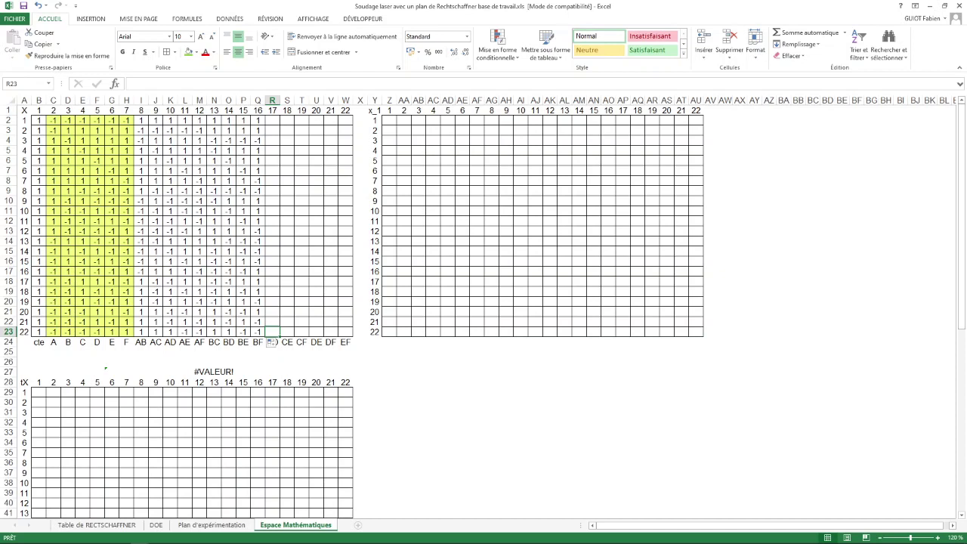
{"action": "type", "text": "="}
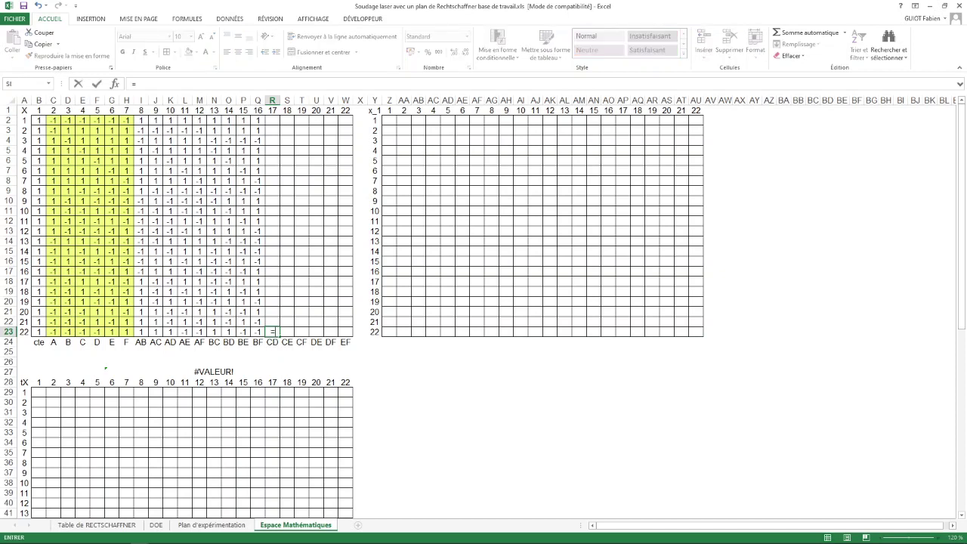
{"action": "left_click", "coordinate": [83, 332]}
{"action": "key", "text": "F4"}
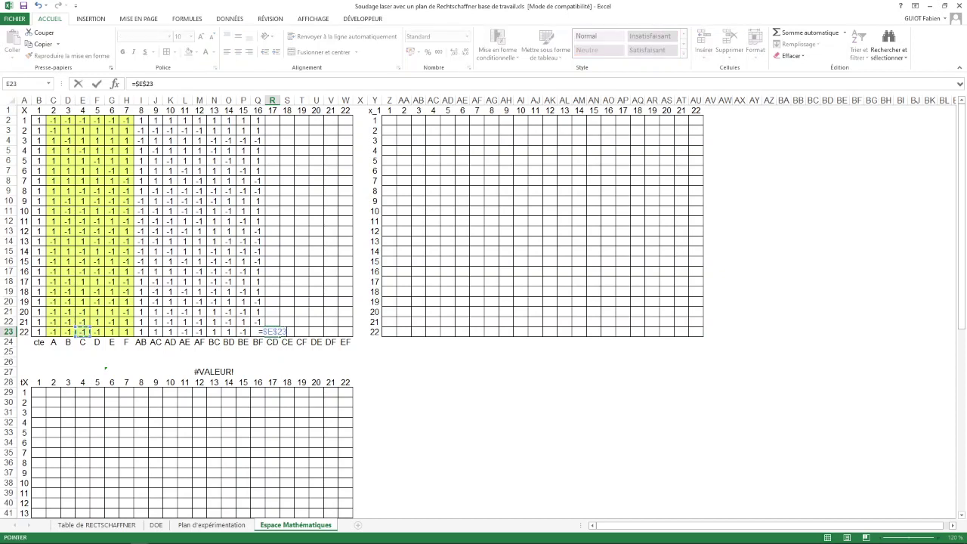
{"action": "key", "text": "F4"}
{"action": "key", "text": "F4"}
{"action": "type", "text": "*"}
{"action": "left_click", "coordinate": [97, 332]}
{"action": "key", "text": "Return"}
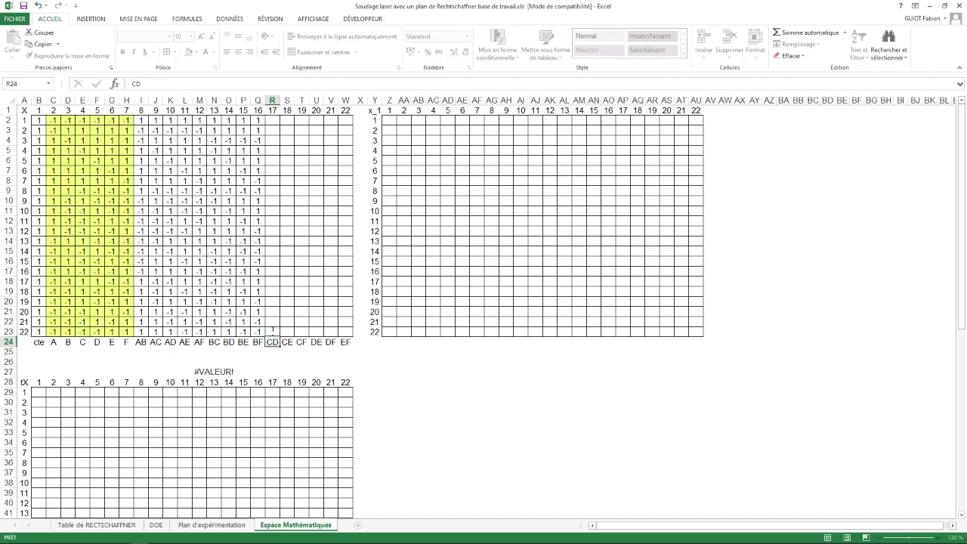
{"action": "left_click", "coordinate": [272, 331]}
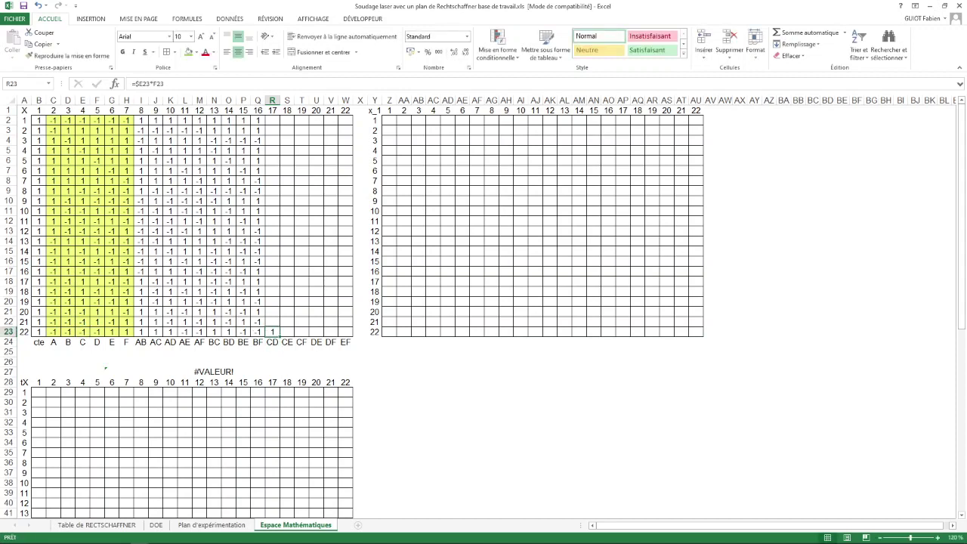
{"action": "left_click_drag", "start_coordinate": [280, 336], "coordinate": [308, 118]}
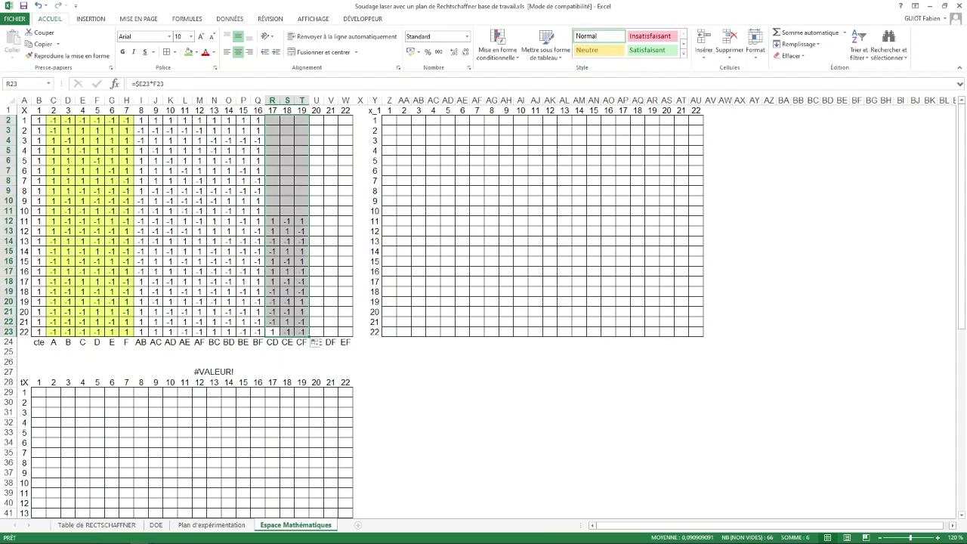
Enter the DE interaction formula =$F23*G23 in U23 and fill it over U2:V23 for interactions DE and DF.
{"action": "left_click", "coordinate": [316, 331]}
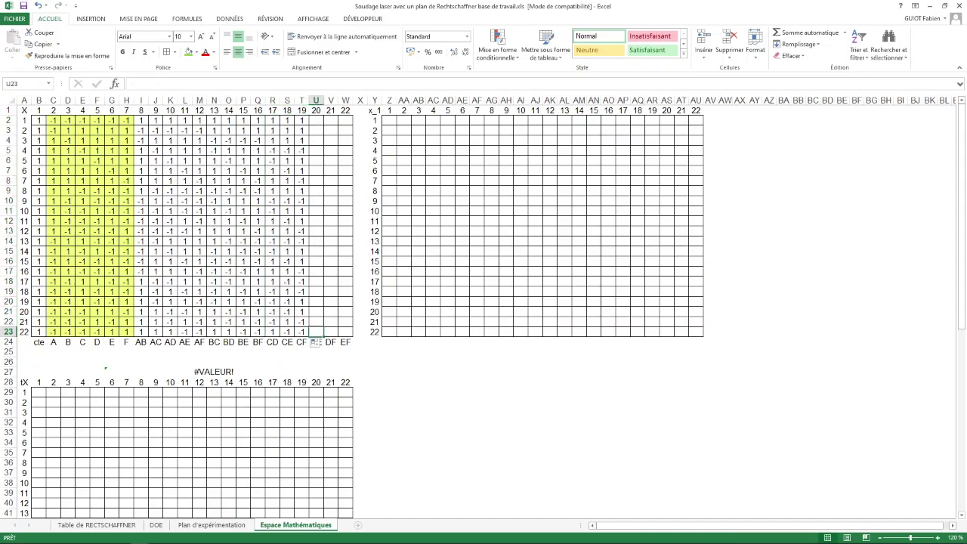
{"action": "type", "text": "="}
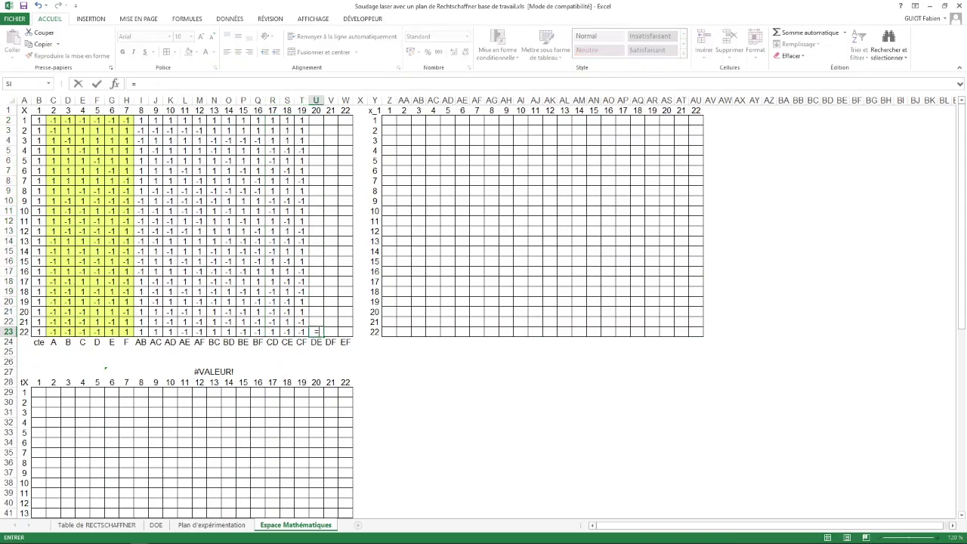
{"action": "left_click", "coordinate": [96, 331]}
{"action": "key", "text": "F4"}
{"action": "key", "text": "F4"}
{"action": "key", "text": "F4"}
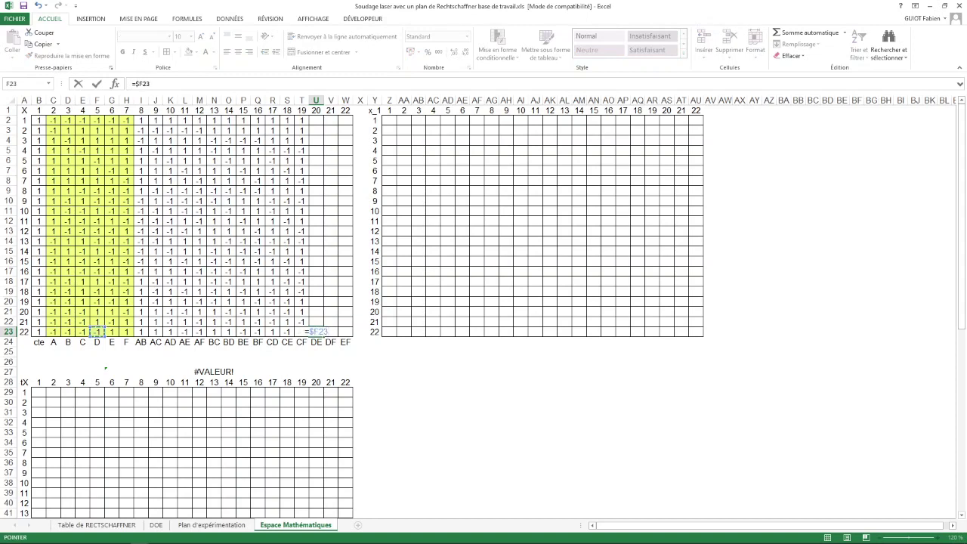
{"action": "type", "text": "*"}
{"action": "left_click", "coordinate": [112, 332]}
{"action": "key", "text": "Return"}
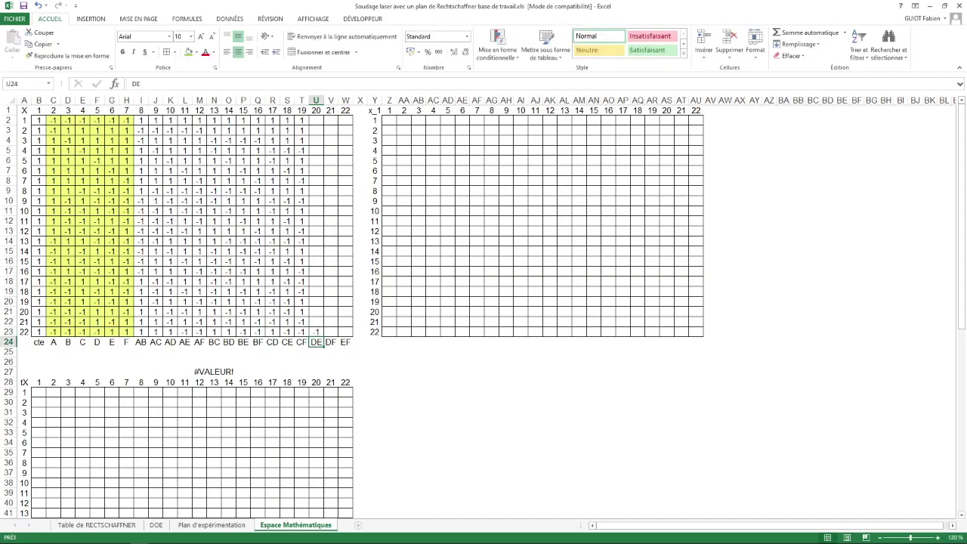
{"action": "key", "text": "Up"}
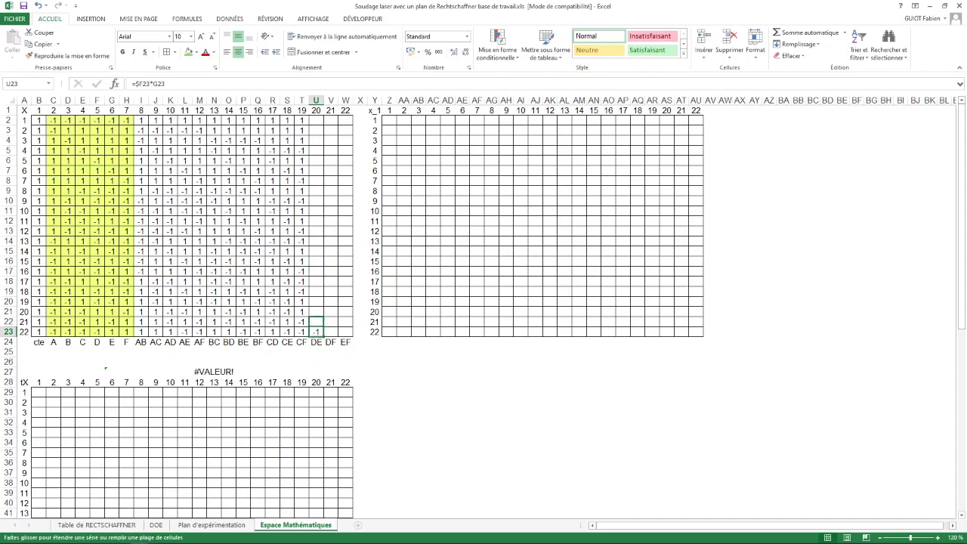
{"action": "left_click_drag", "start_coordinate": [323, 337], "coordinate": [337, 117]}
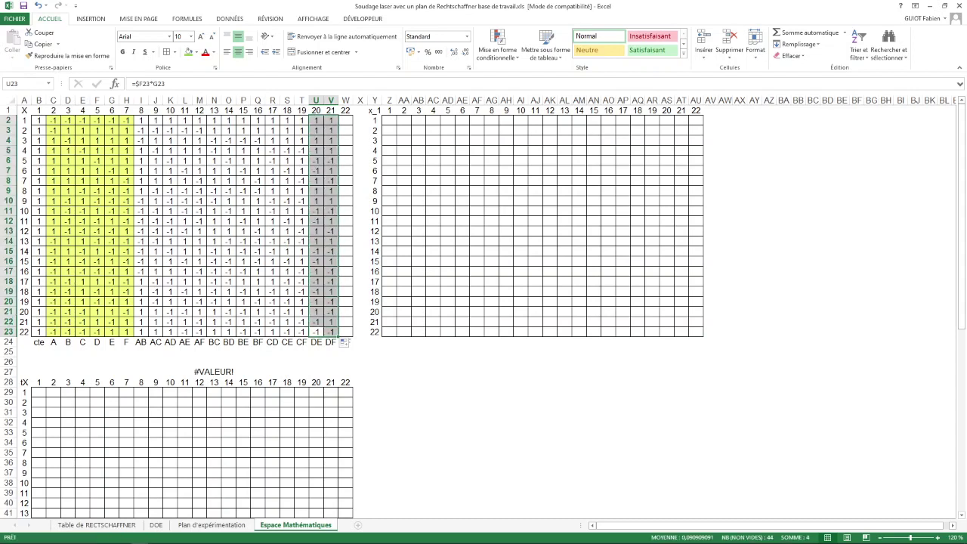
Enter the EF interaction formula =G23*H23 in W23 and fill it up through W2:W23.
{"action": "left_click", "coordinate": [345, 331]}
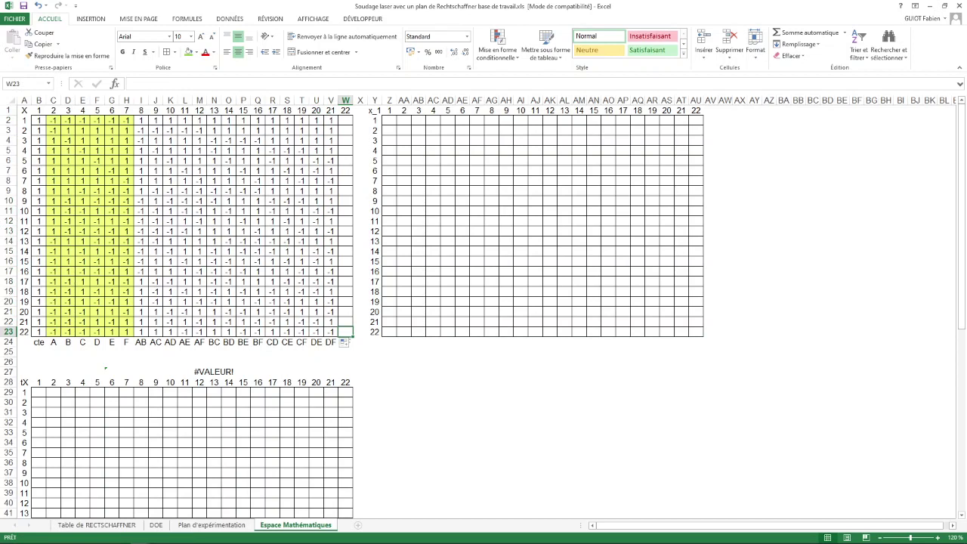
{"action": "type", "text": "="}
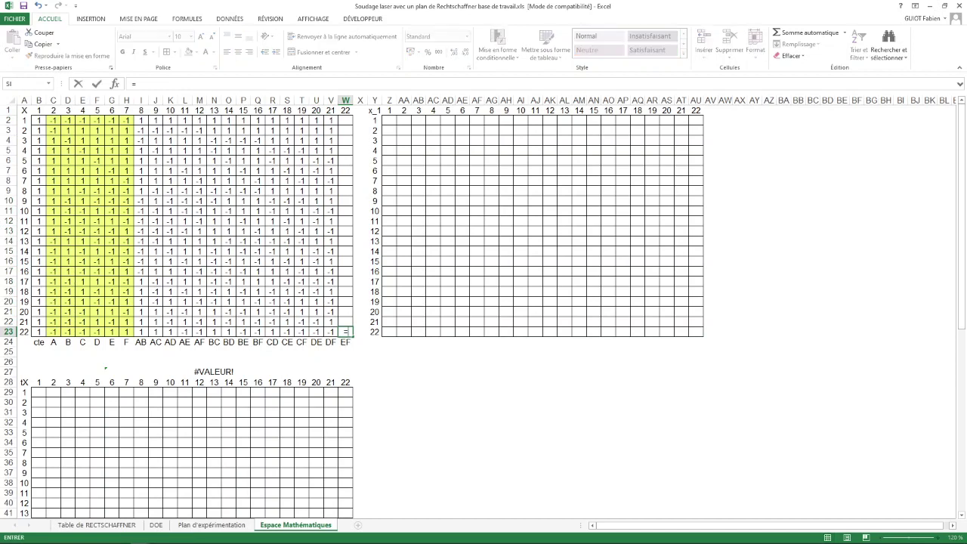
{"action": "left_click", "coordinate": [112, 332]}
{"action": "type", "text": "*"}
{"action": "left_click", "coordinate": [126, 332]}
{"action": "key", "text": "Return"}
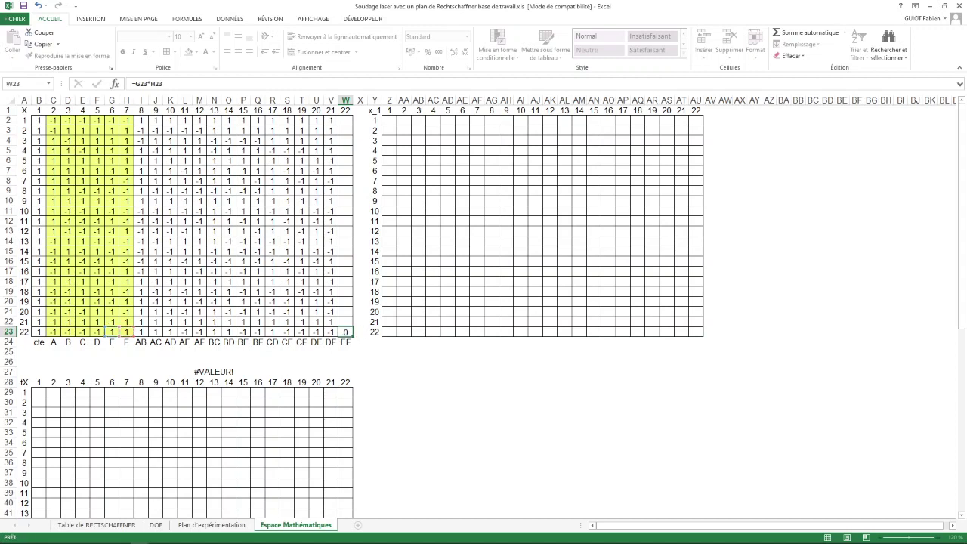
{"action": "left_click", "coordinate": [345, 332]}
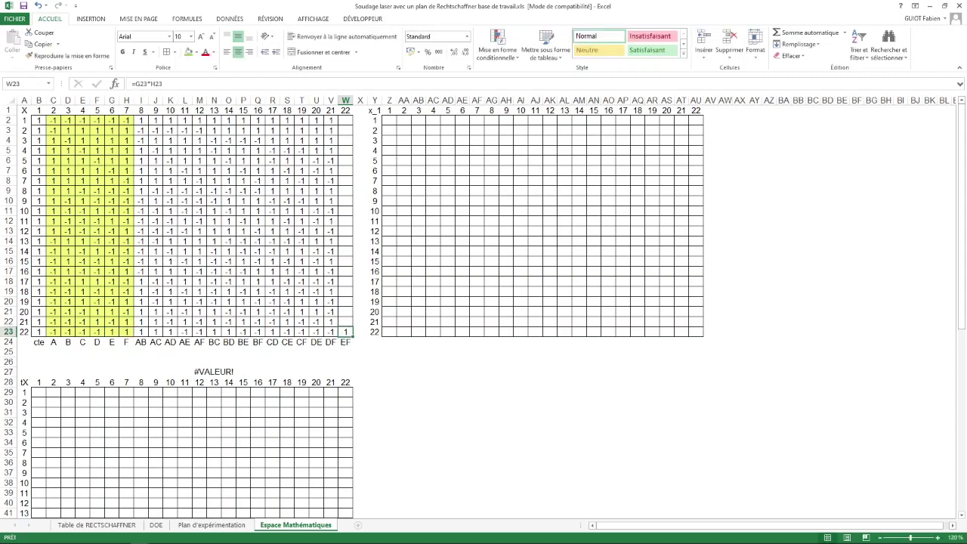
{"action": "left_click_drag", "start_coordinate": [352, 336], "coordinate": [348, 118]}
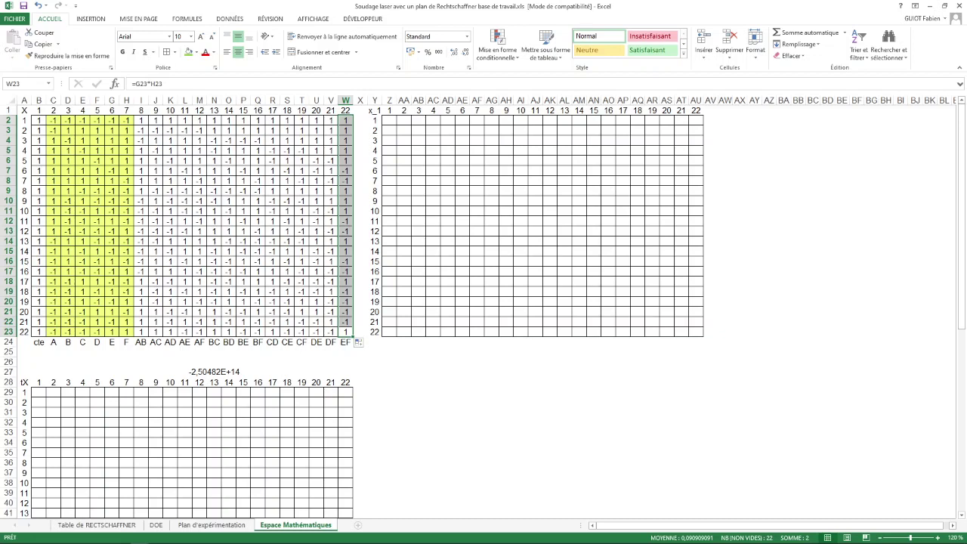
Check the determinant formula of matrix X in merged cell G27.
{"action": "left_click", "coordinate": [214, 372]}
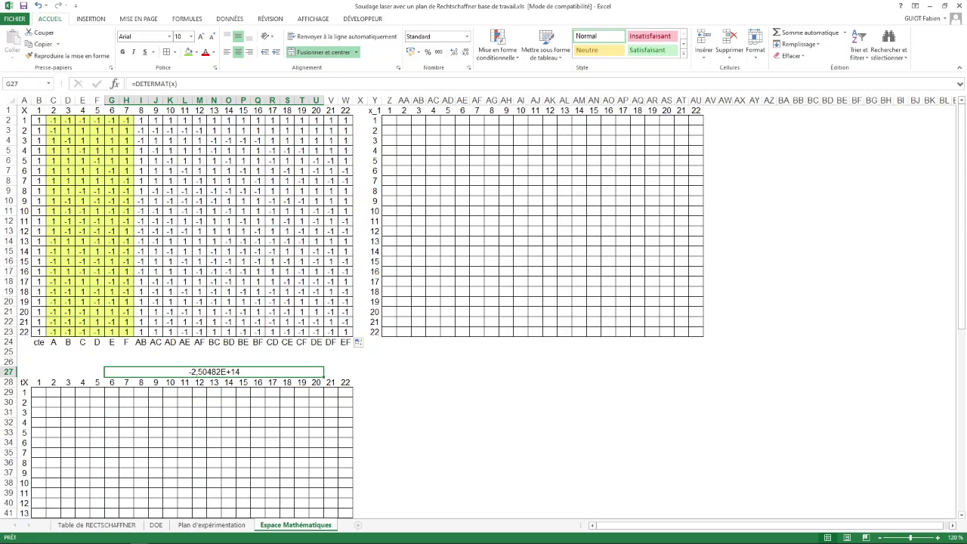
{"action": "scroll", "coordinate": [236, 203], "scroll_direction": "down", "scroll_amount": 1}
{"action": "left_click", "coordinate": [234, 201]}
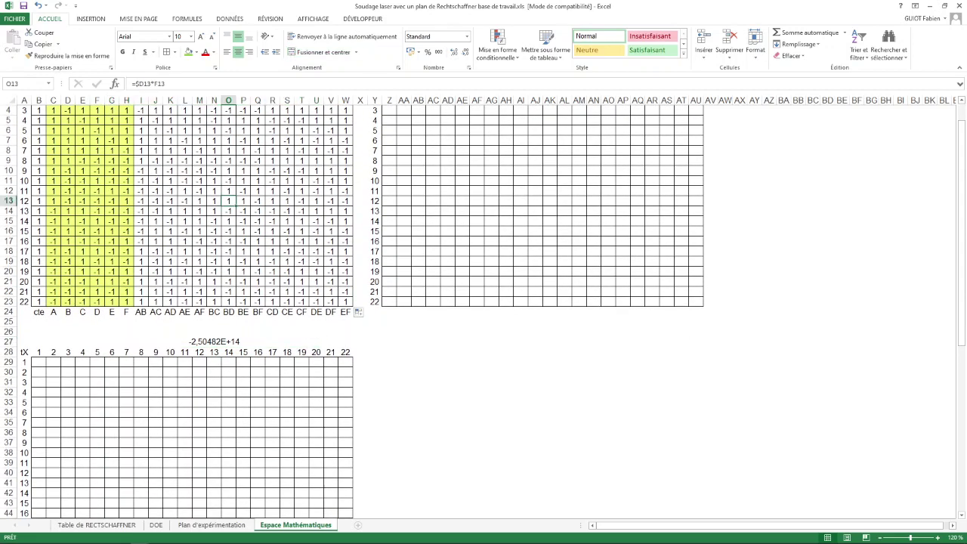
{"action": "left_click", "coordinate": [128, 382]}
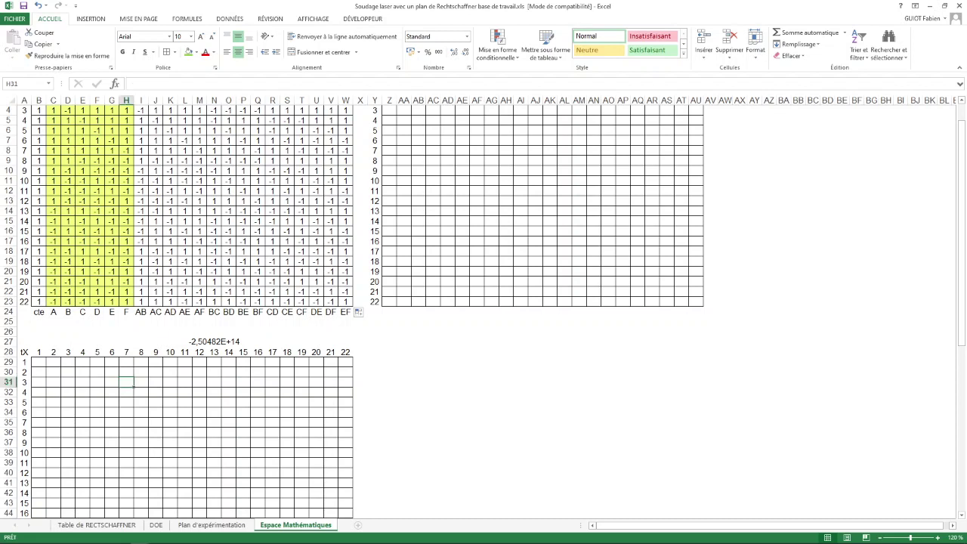
Fill the tX matrix B29:W50 with the array formula =TRANSPOSE(x).
{"action": "left_click_drag", "start_coordinate": [39, 362], "coordinate": [345, 494]}
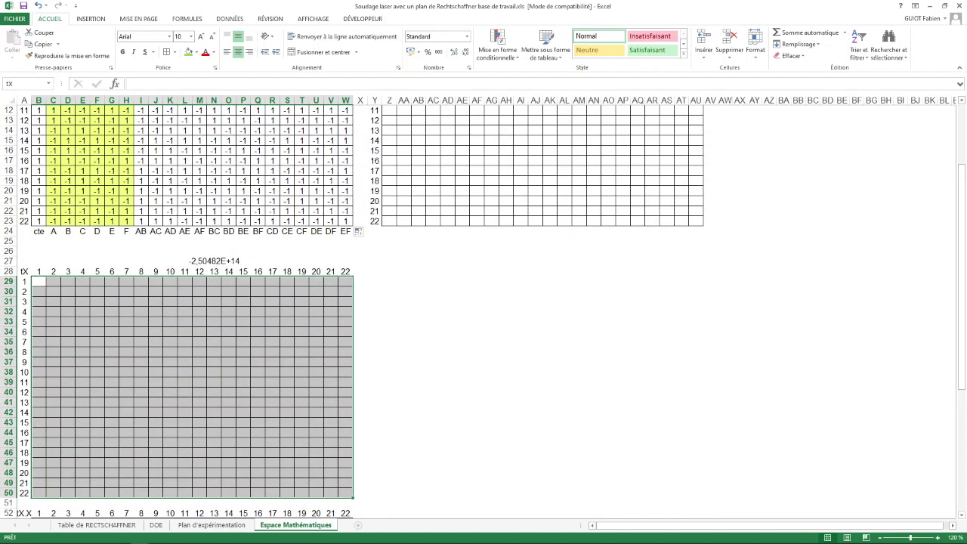
{"action": "type", "text": "="}
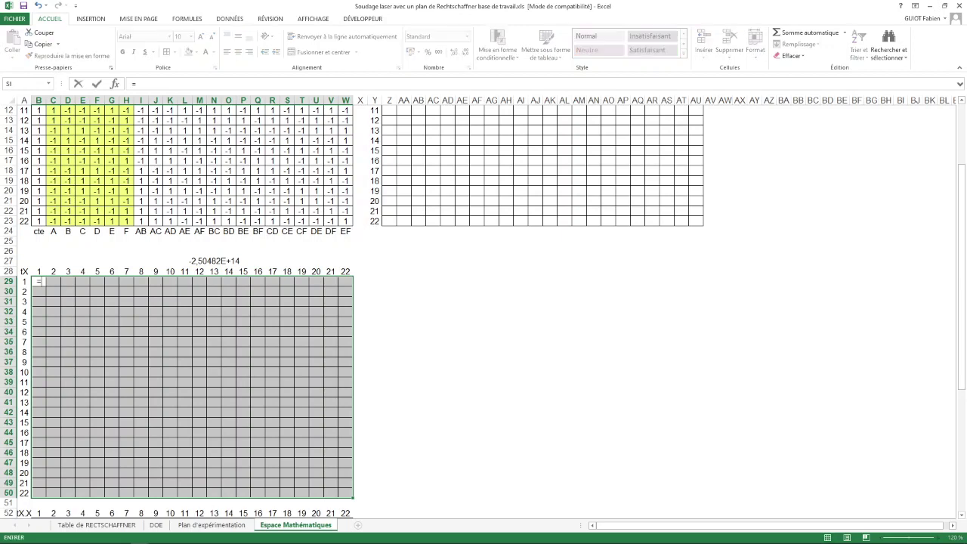
{"action": "key", "text": "shift+F3"}
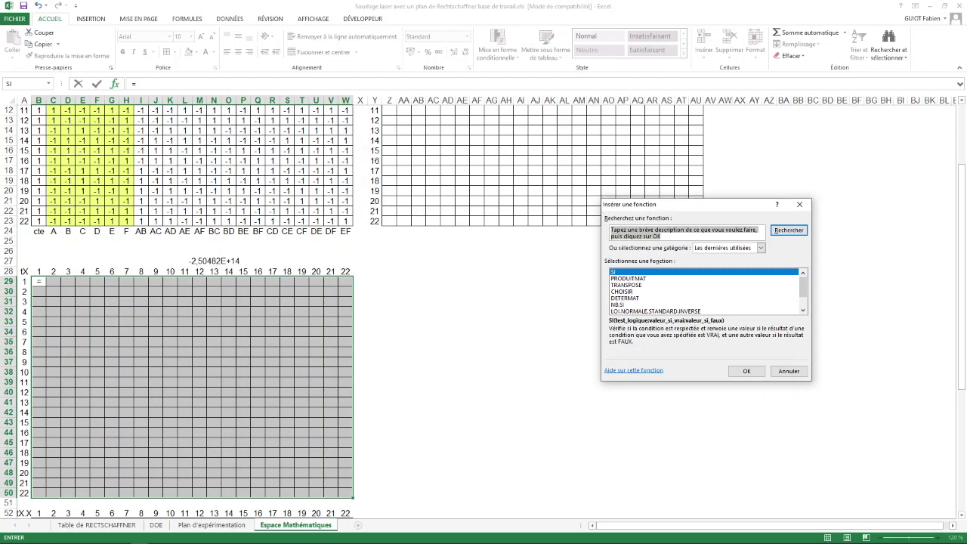
{"action": "left_click", "coordinate": [626, 284]}
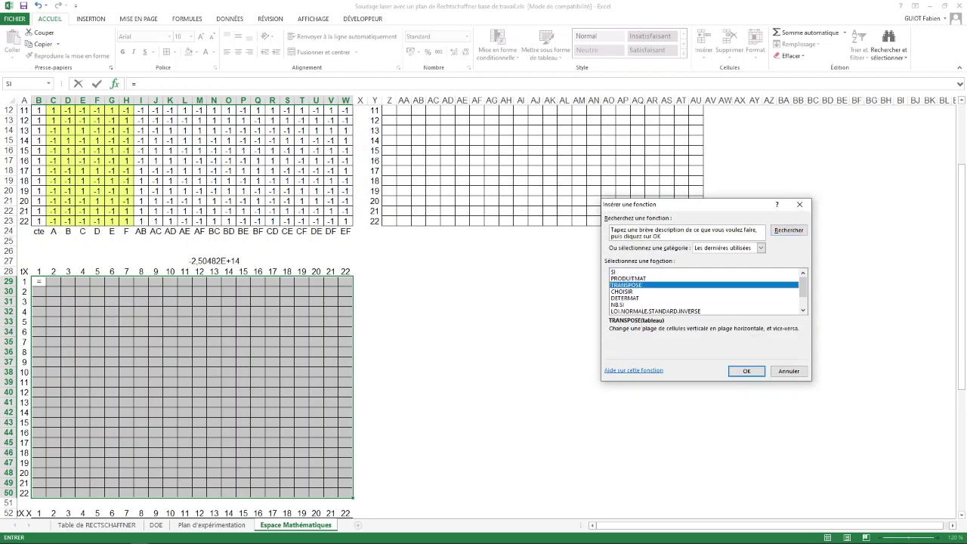
{"action": "left_click", "coordinate": [746, 371]}
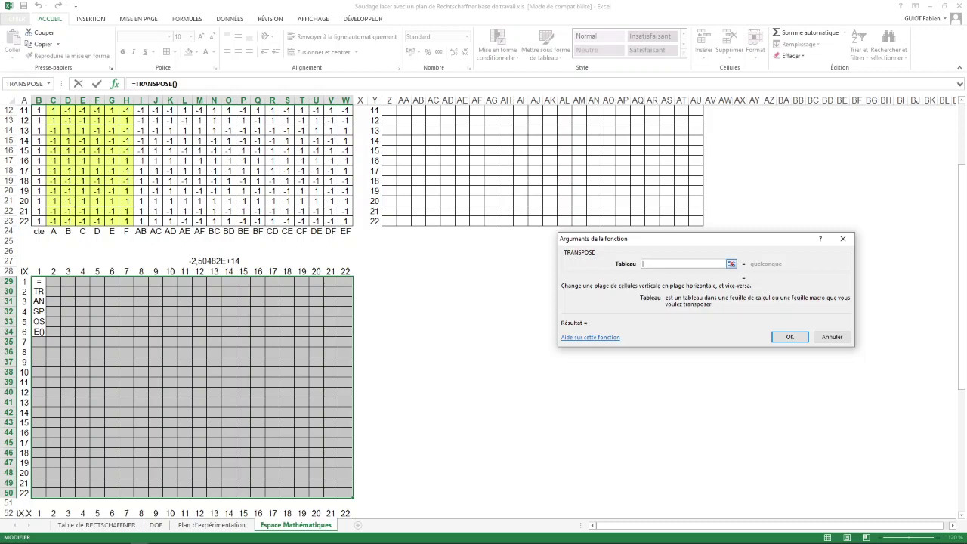
{"action": "type", "text": "x"}
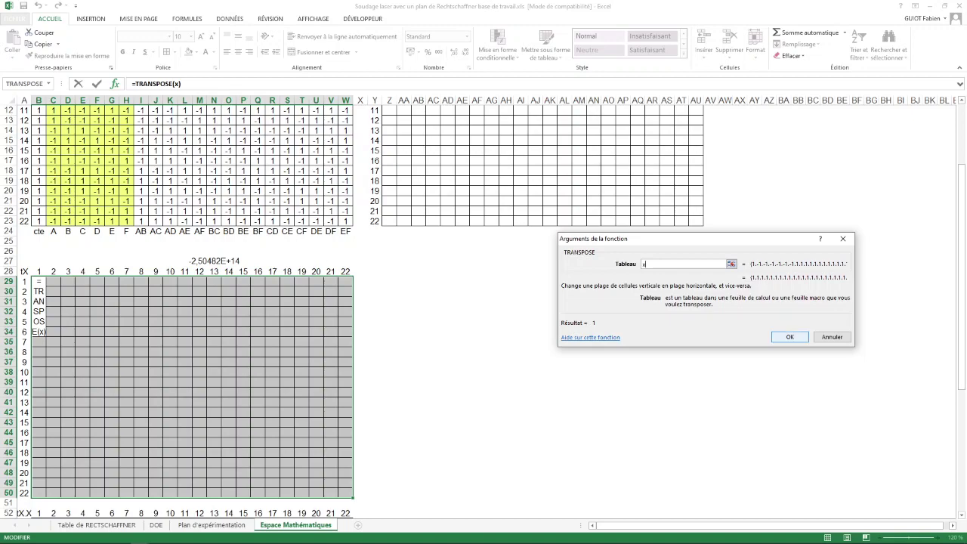
{"action": "key", "text": "ctrl+shift+Return"}
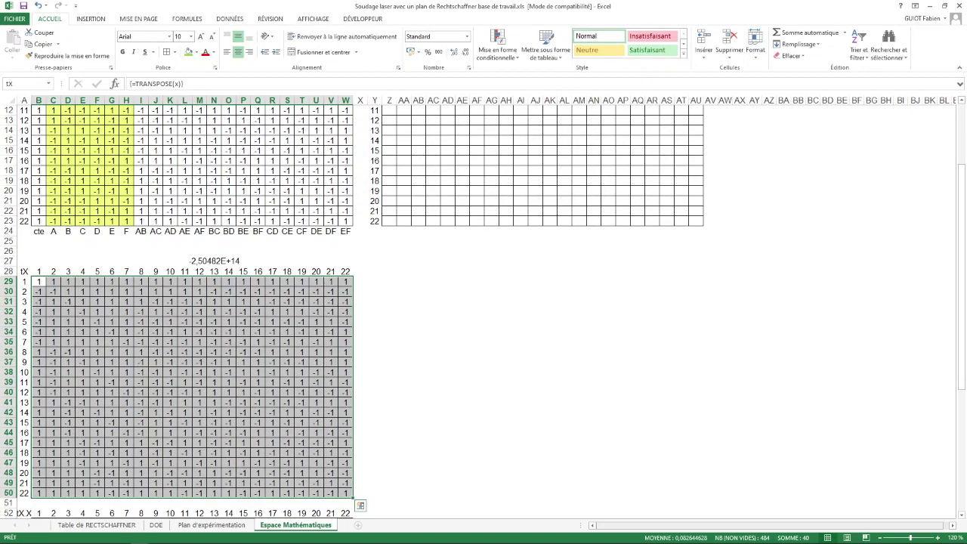
Review the layout of the named matrix ranges x, X_1 and tX across the sheet.
{"action": "scroll", "coordinate": [483, 302], "scroll_direction": "down", "scroll_amount": 2, "text": "ctrl"}
{"action": "scroll", "coordinate": [484, 302], "scroll_direction": "down", "scroll_amount": 5, "text": "ctrl"}
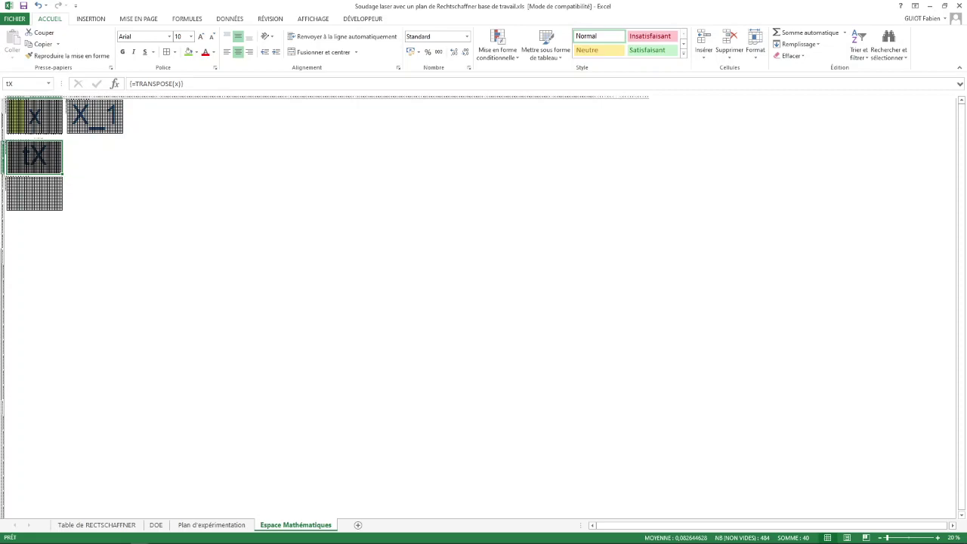
{"action": "left_click_drag", "start_coordinate": [887, 537], "coordinate": [908, 537]}
{"action": "scroll", "coordinate": [484, 302], "scroll_direction": "up", "scroll_amount": 4}
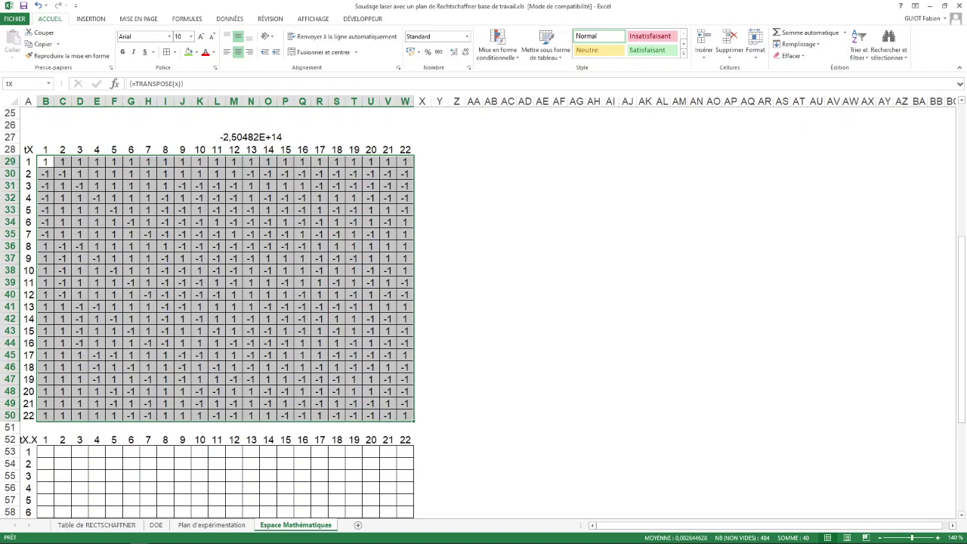
{"action": "left_click_drag", "start_coordinate": [45, 451], "coordinate": [412, 501]}
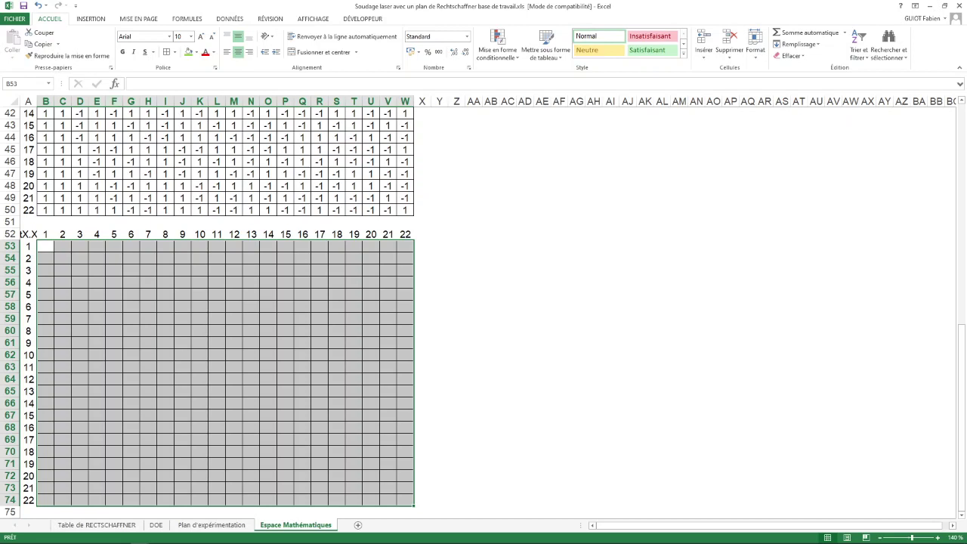
{"action": "left_click", "coordinate": [114, 114]}
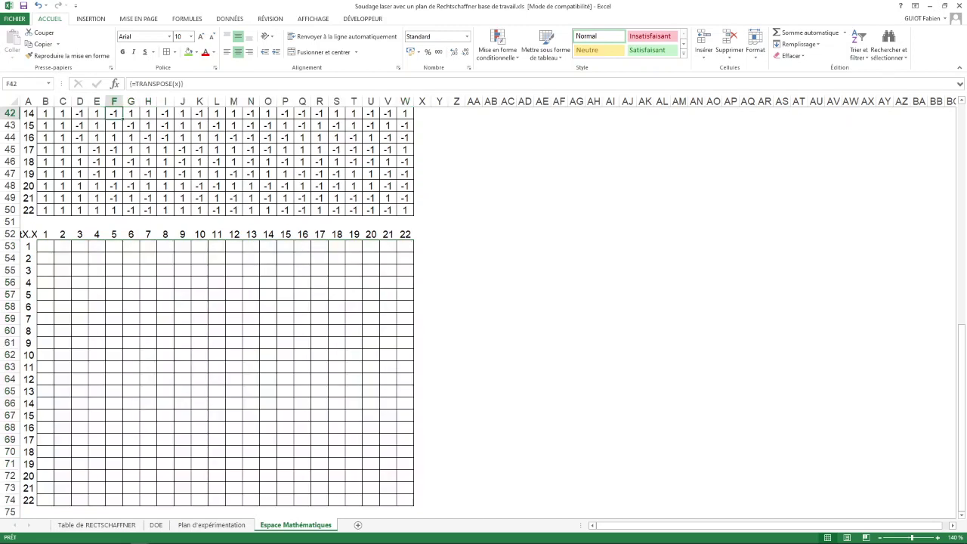
{"action": "right_click", "coordinate": [121, 111]}
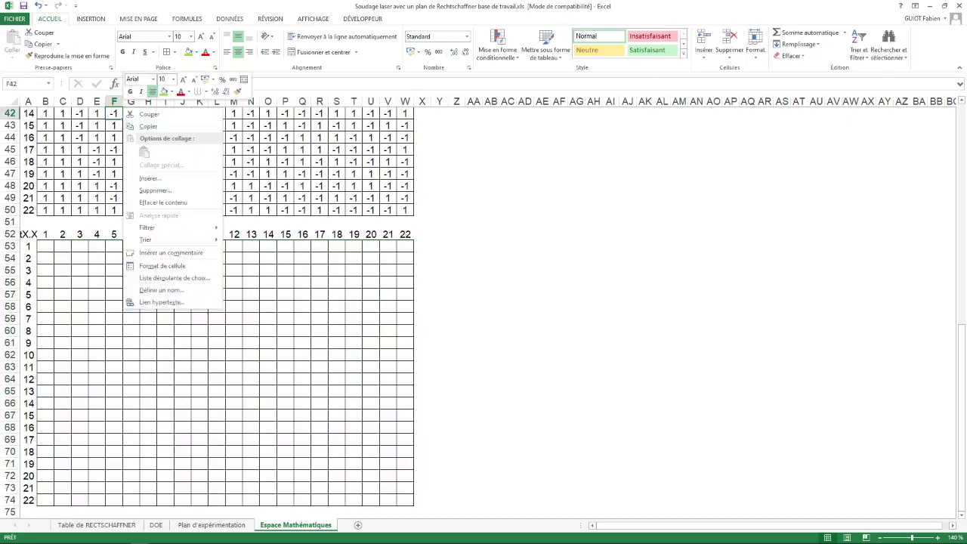
{"action": "key", "text": "Escape"}
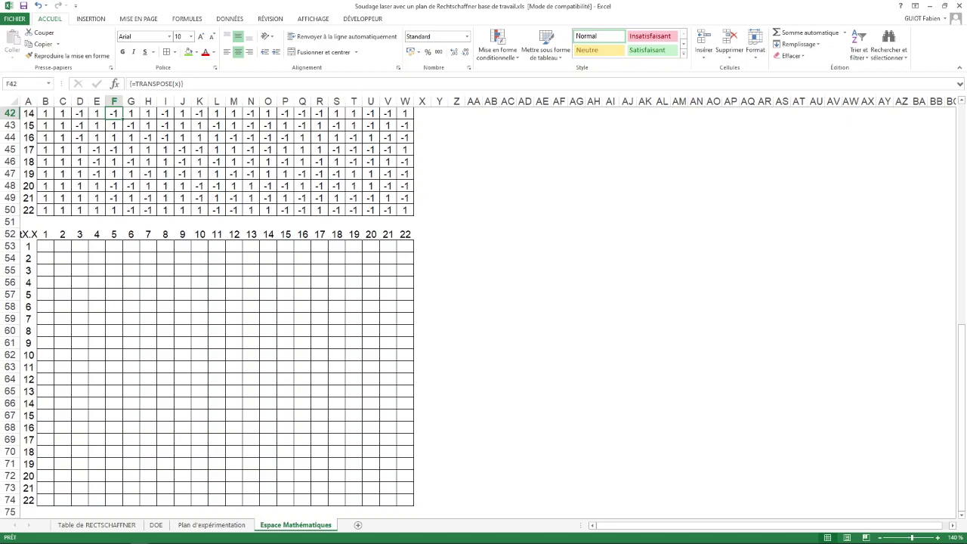
Fill the tX.X matrix B53:W74 with the array formula =PRODUITMAT(tx;x).
{"action": "left_click_drag", "start_coordinate": [46, 246], "coordinate": [407, 476]}
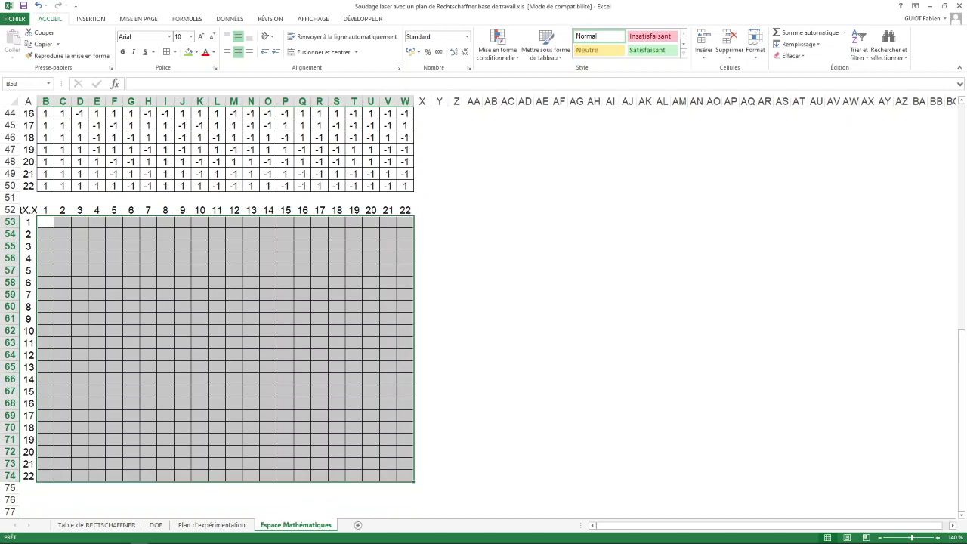
{"action": "type", "text": "="}
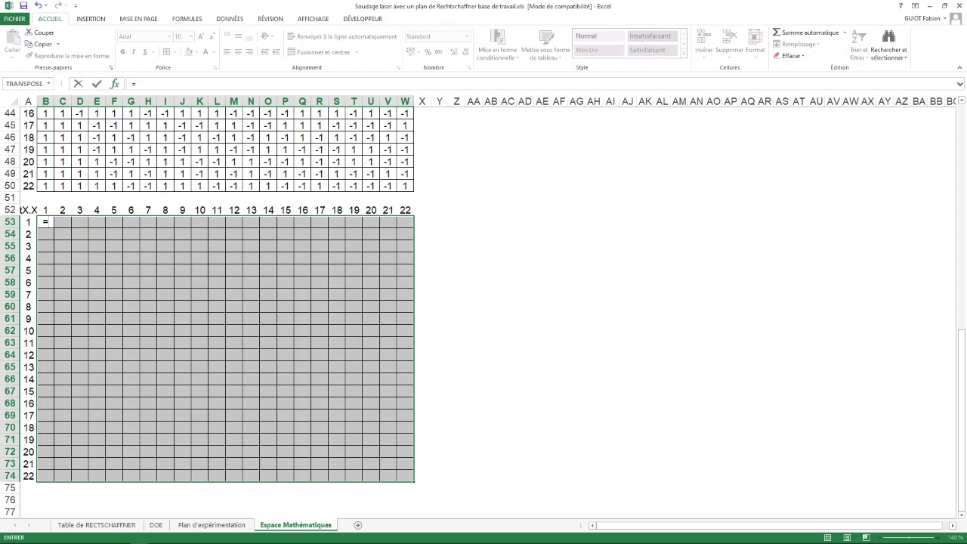
{"action": "left_click", "coordinate": [114, 83]}
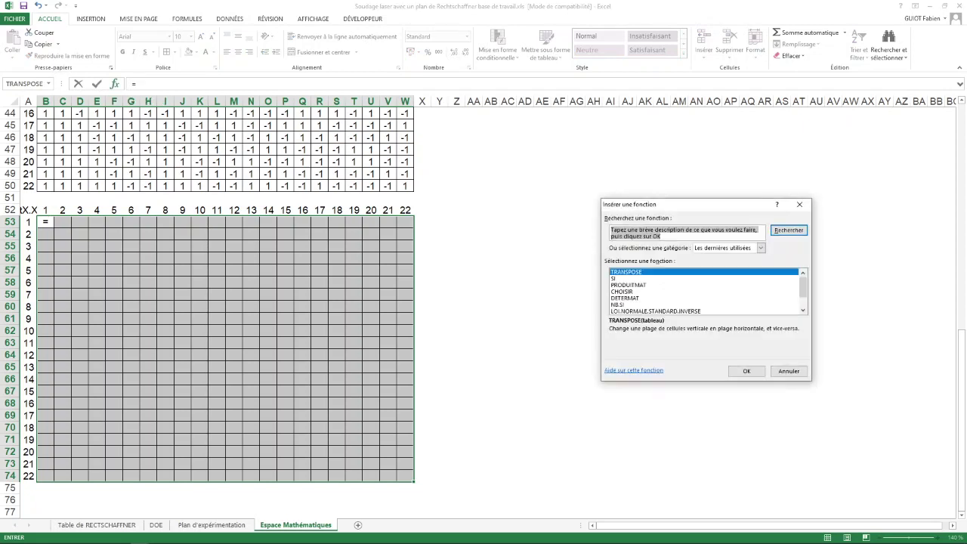
{"action": "left_click", "coordinate": [628, 285]}
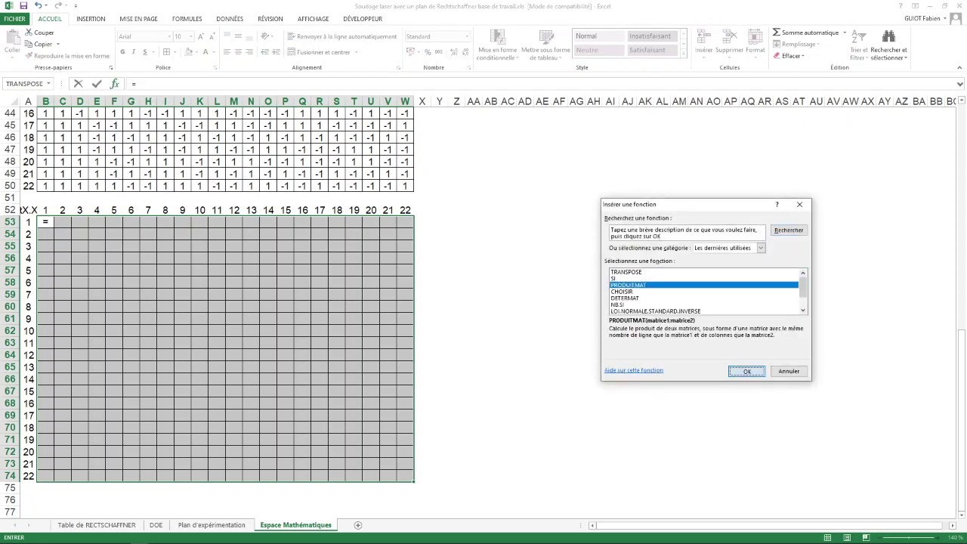
{"action": "left_click", "coordinate": [746, 371]}
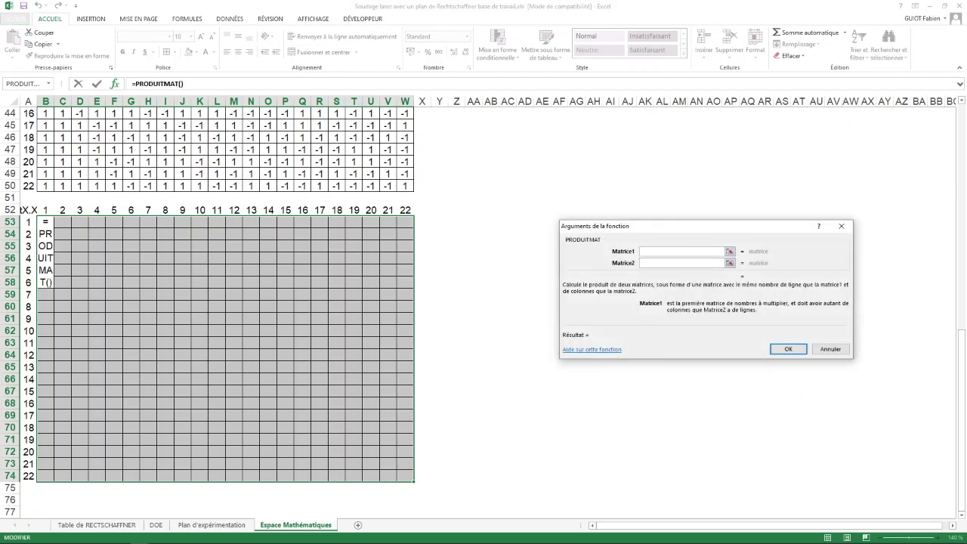
{"action": "type", "text": "tx"}
{"action": "key", "text": "Tab"}
{"action": "type", "text": "x"}
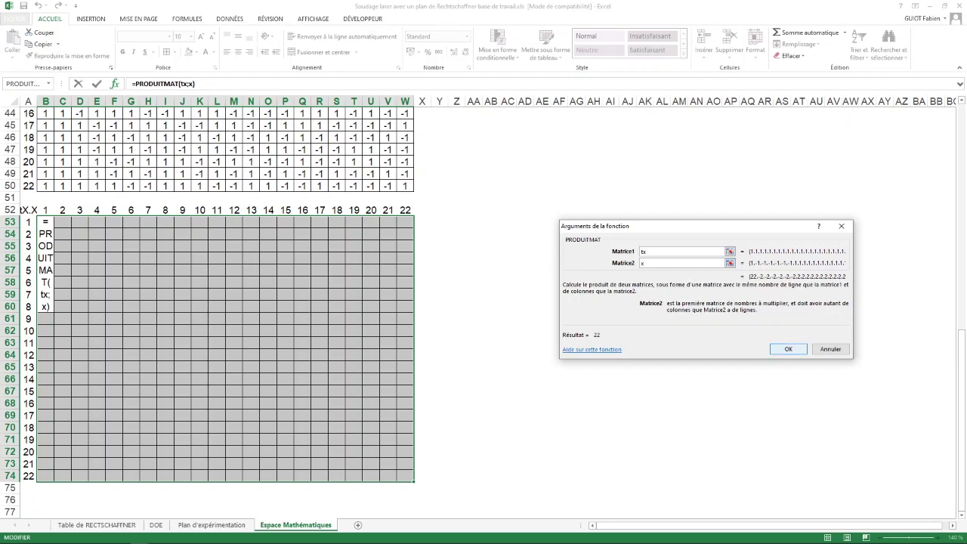
{"action": "key", "text": "ctrl+shift+Return"}
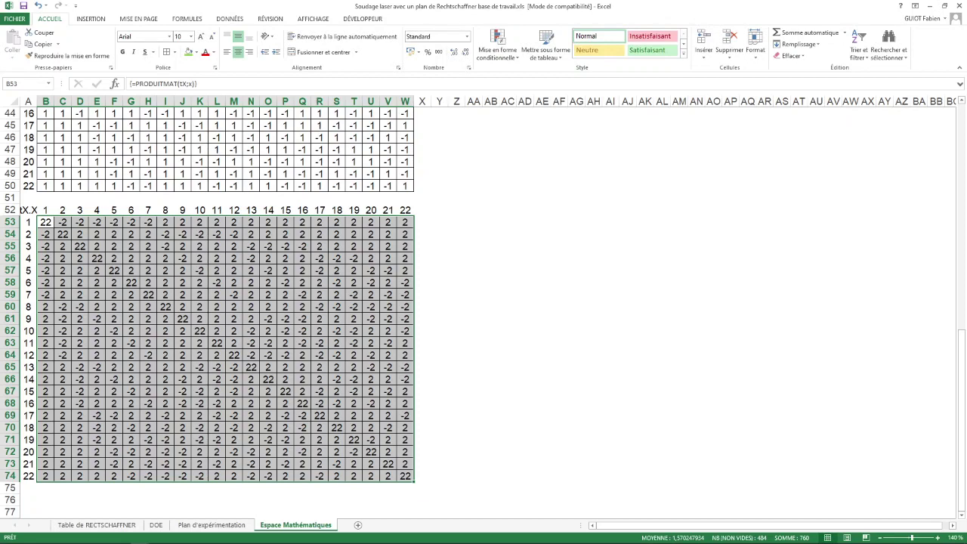
Examine the diagonal and off-diagonal terms of the tX.X matrix.
{"action": "left_click", "coordinate": [182, 307]}
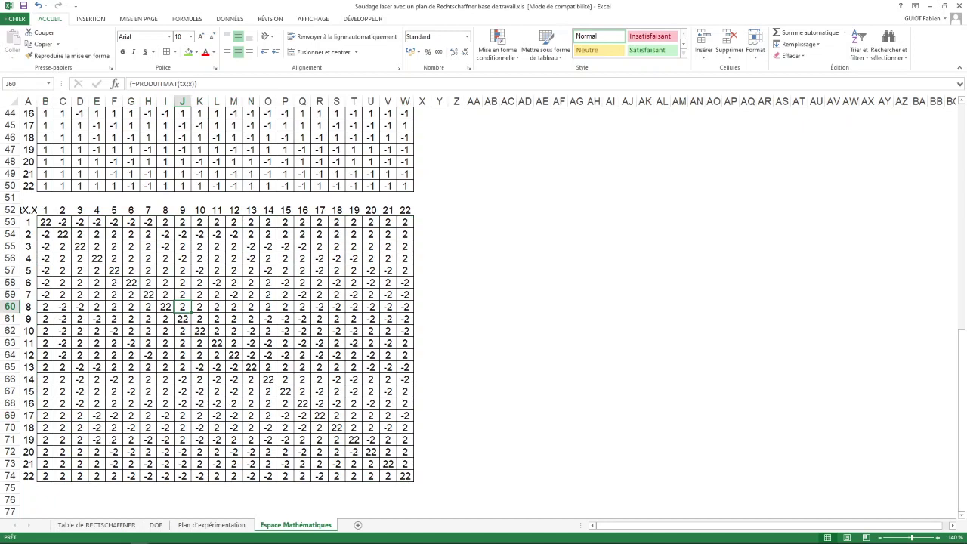
{"action": "left_click_drag", "start_coordinate": [45, 222], "coordinate": [79, 247]}
{"action": "left_click", "coordinate": [80, 246]}
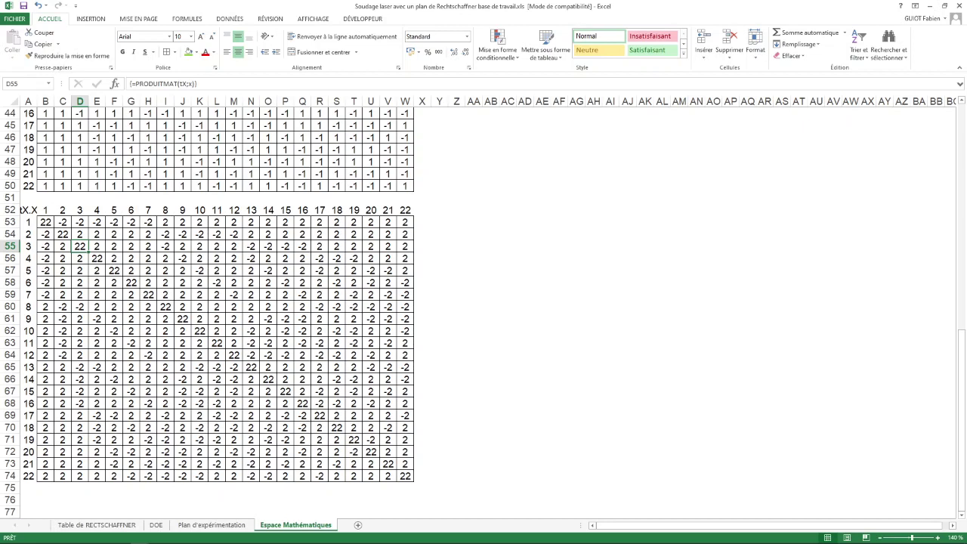
{"action": "left_click_drag", "start_coordinate": [45, 222], "coordinate": [405, 475]}
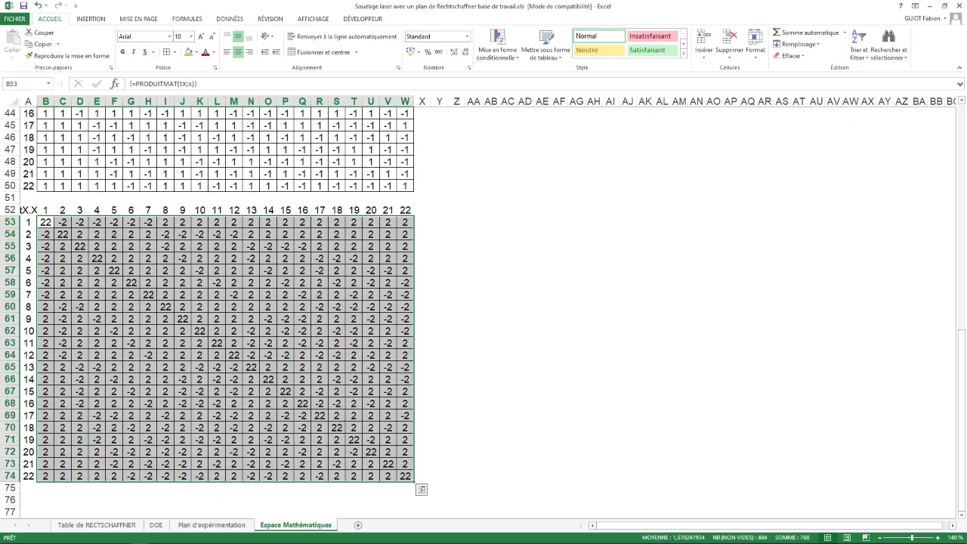
{"action": "left_click", "coordinate": [371, 416]}
Start a formula across the empty X_1 matrix range Z2:AU23 and search the function library for "inverse".
{"action": "scroll", "coordinate": [370, 416], "scroll_direction": "up", "scroll_amount": 14}
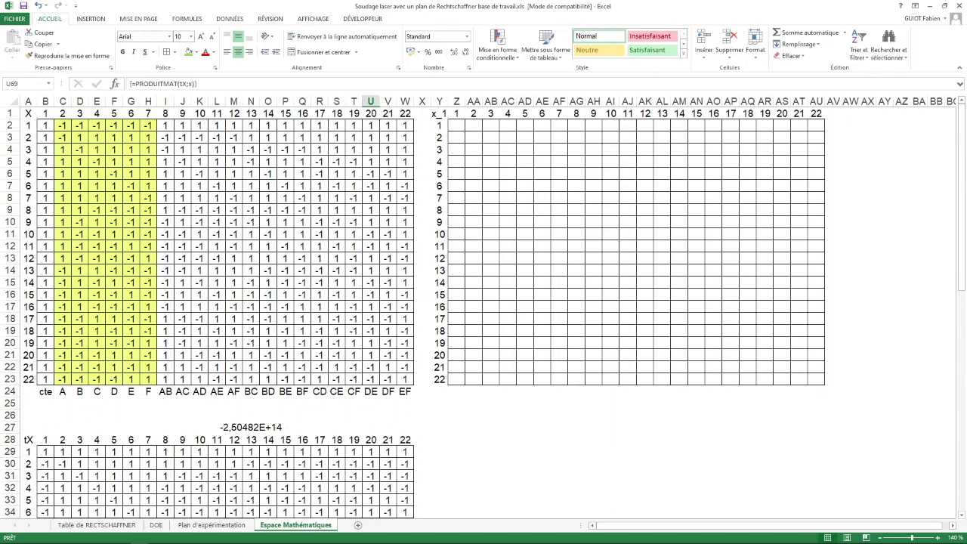
{"action": "left_click", "coordinate": [456, 126]}
{"action": "left_click_drag", "start_coordinate": [456, 125], "coordinate": [817, 379]}
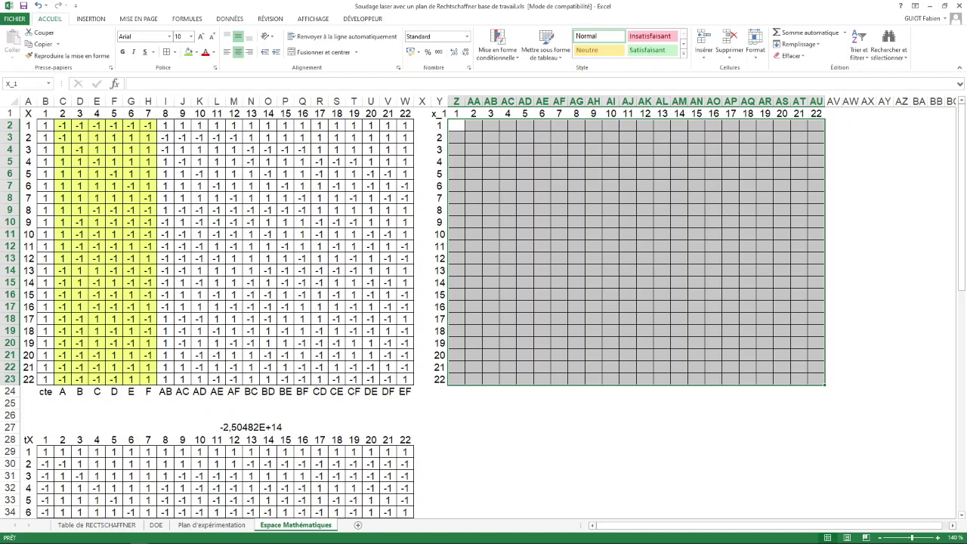
{"action": "type", "text": "+"}
{"action": "key", "text": "BackSpace"}
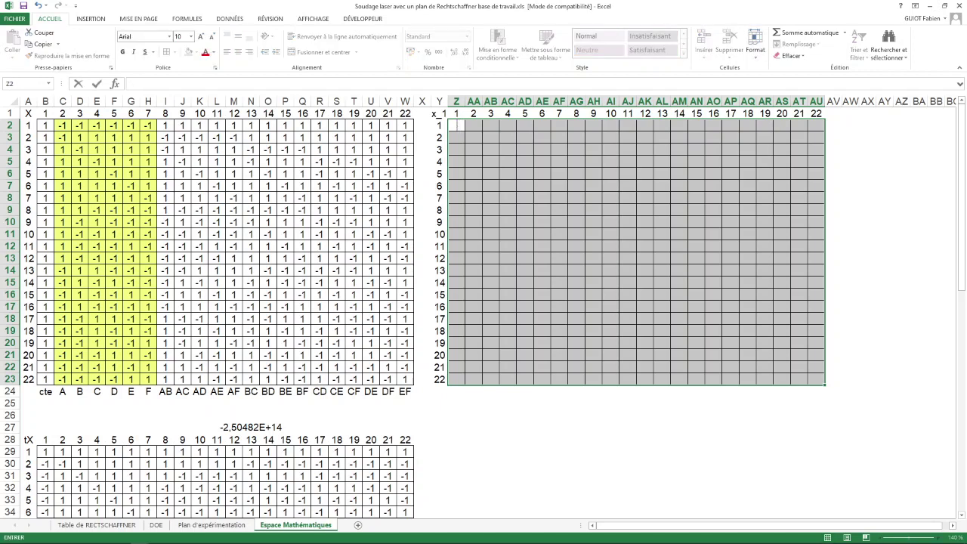
{"action": "type", "text": "="}
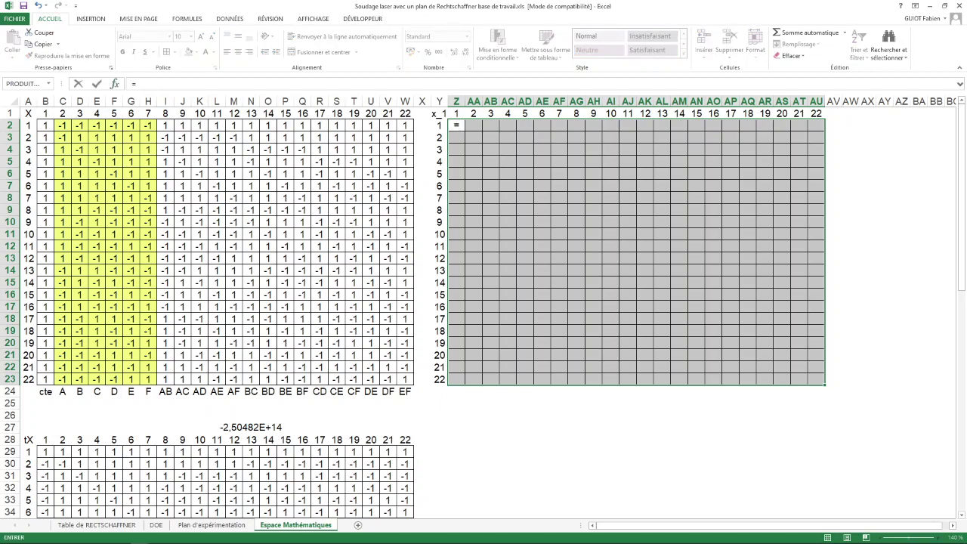
{"action": "key", "text": "shift+F3"}
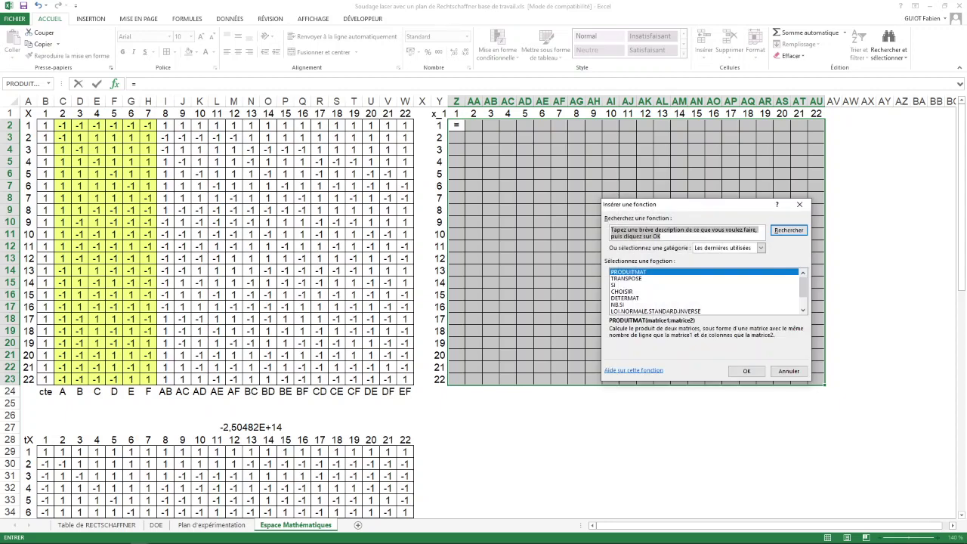
{"action": "type", "text": "inve"}
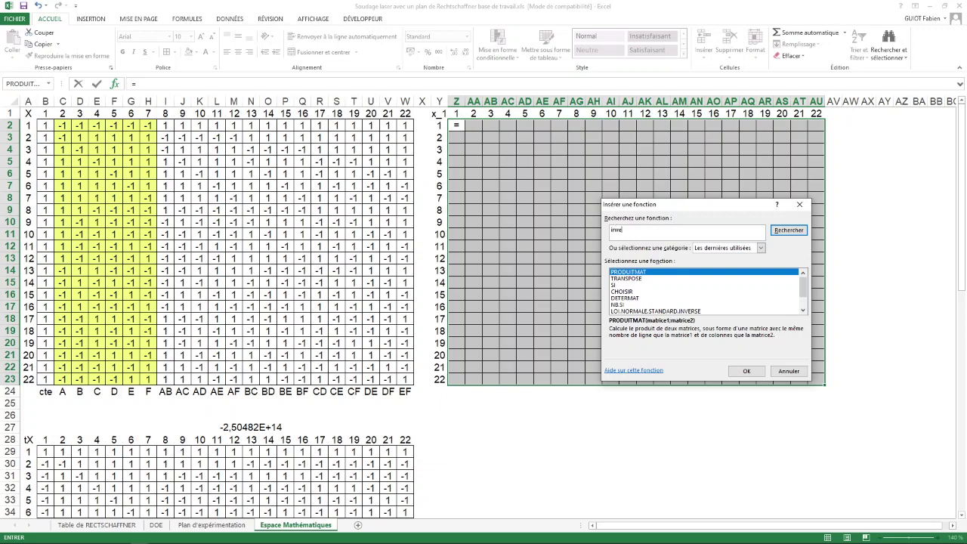
{"action": "type", "text": "rse"}
{"action": "key", "text": "Return"}
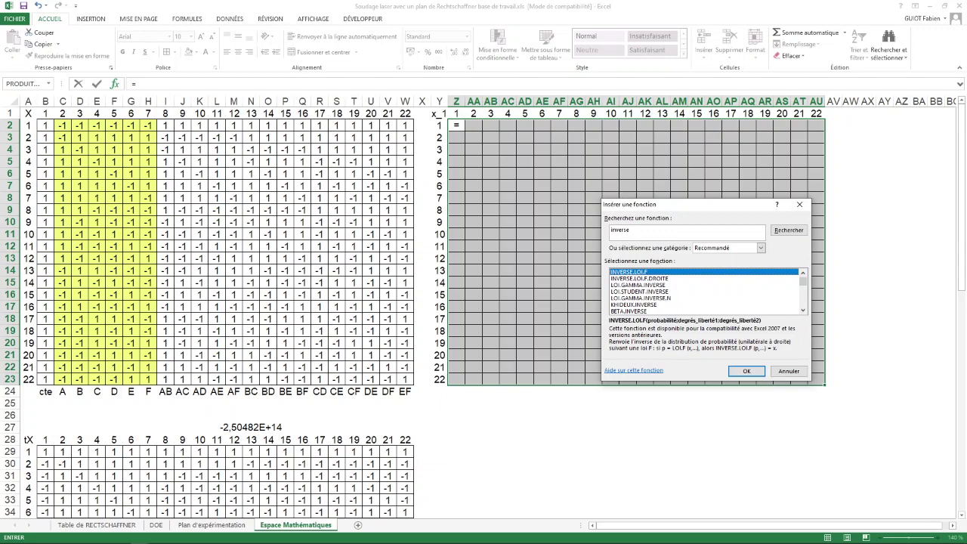
Choose INVERSEMAT with x as its matrix and enter it as an array formula over the whole X_1 range.
{"action": "scroll", "coordinate": [704, 292], "scroll_direction": "down", "scroll_amount": 1}
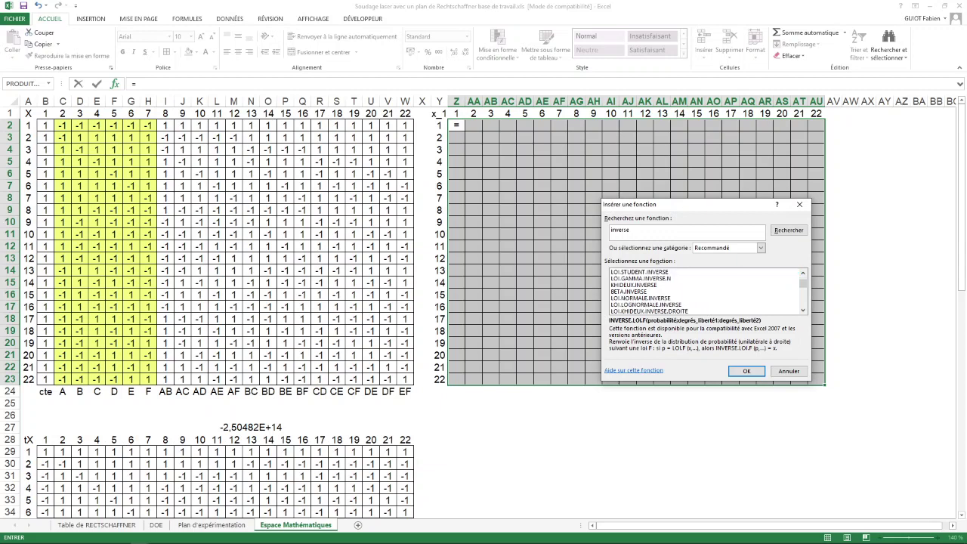
{"action": "scroll", "coordinate": [704, 292], "scroll_direction": "down", "scroll_amount": 1}
{"action": "scroll", "coordinate": [704, 292], "scroll_direction": "down", "scroll_amount": 1}
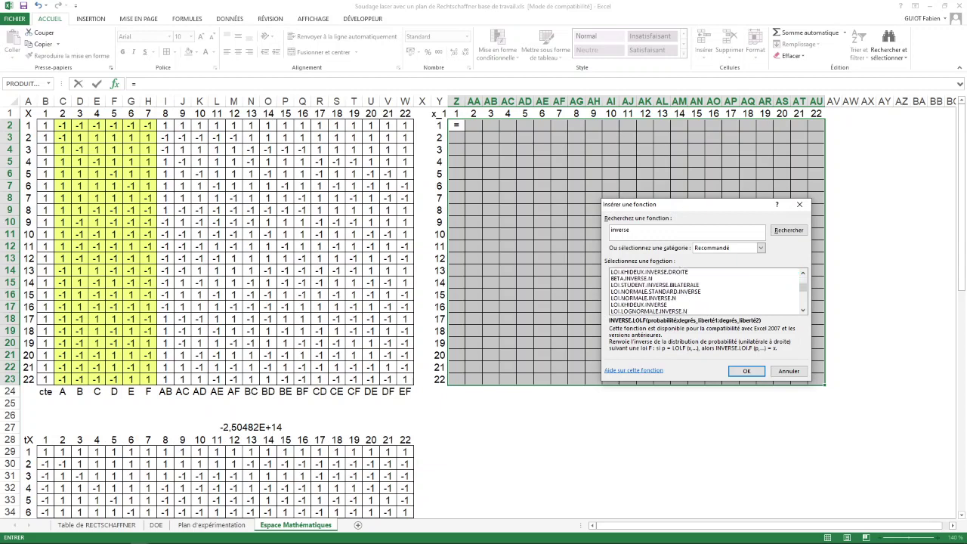
{"action": "scroll", "coordinate": [704, 292], "scroll_direction": "down", "scroll_amount": 2}
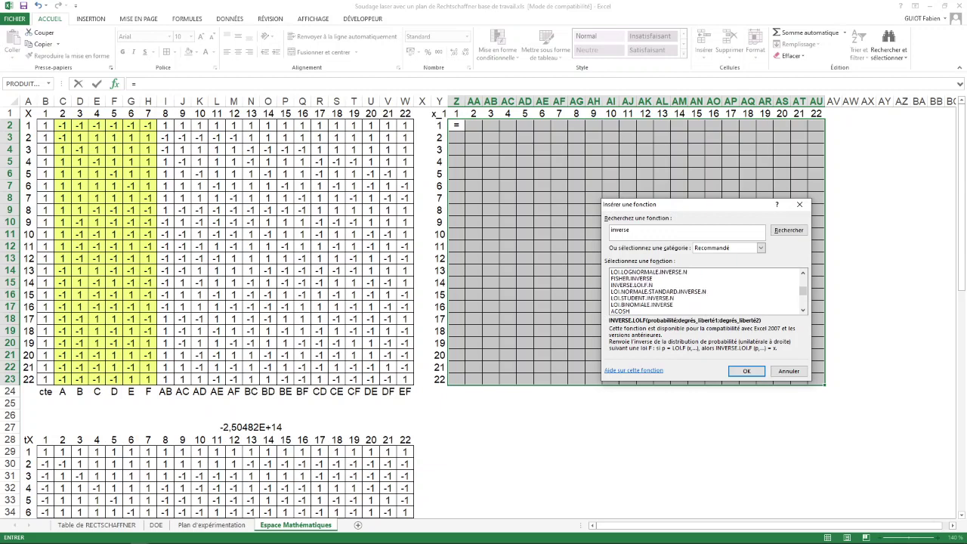
{"action": "scroll", "coordinate": [704, 291], "scroll_direction": "down", "scroll_amount": 1}
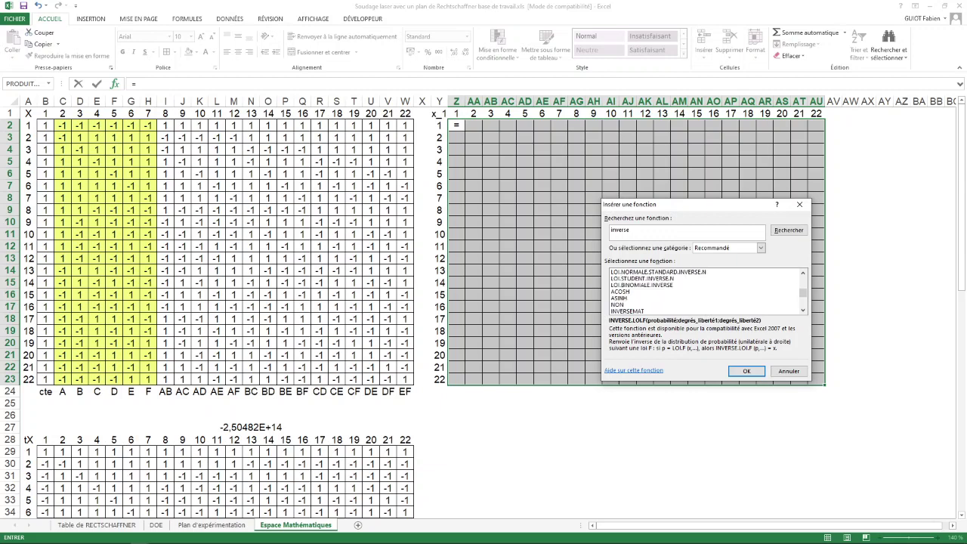
{"action": "left_click", "coordinate": [647, 311]}
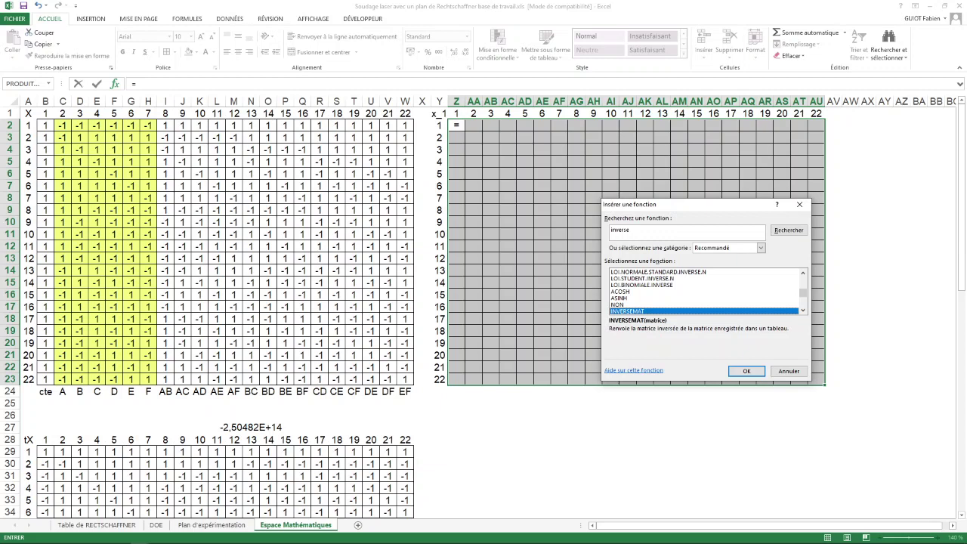
{"action": "left_click", "coordinate": [746, 371]}
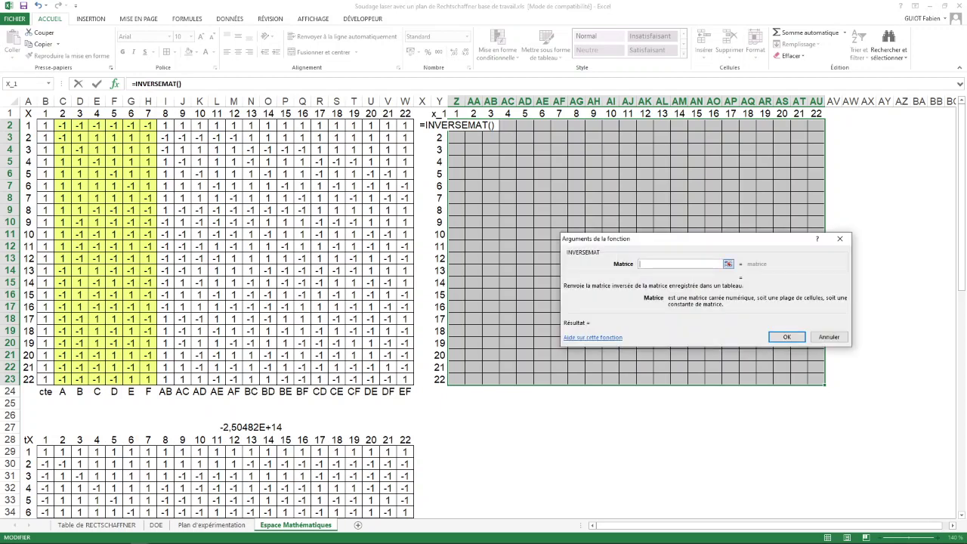
{"action": "type", "text": "x"}
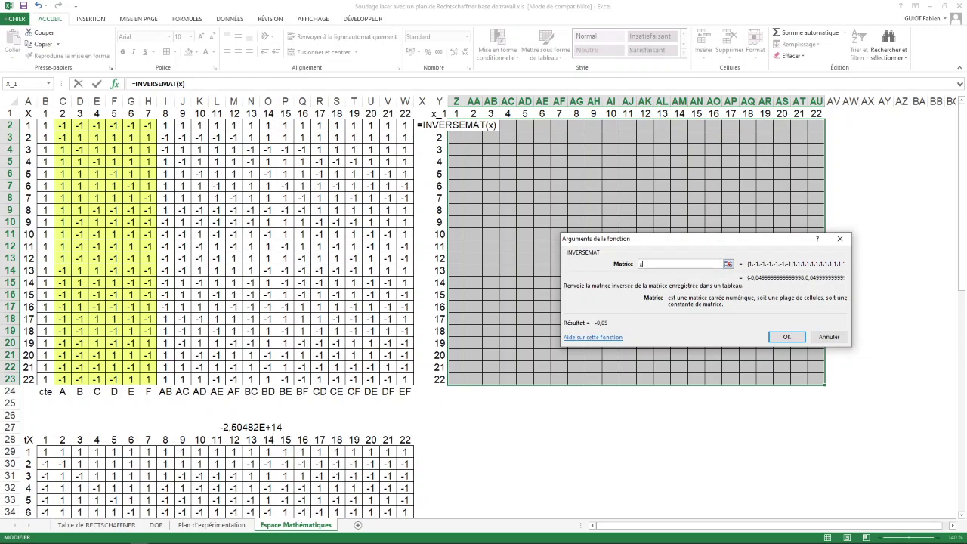
{"action": "left_click", "coordinate": [786, 336], "text": "ctrl+shift"}
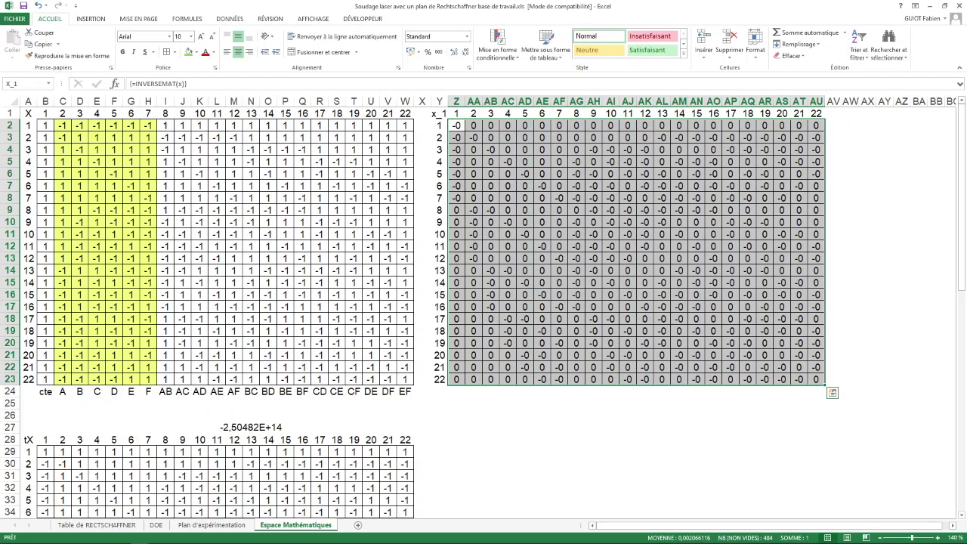
Format the X_1 matrix values in scientific notation with six decimals.
{"action": "key", "text": "ctrl+q"}
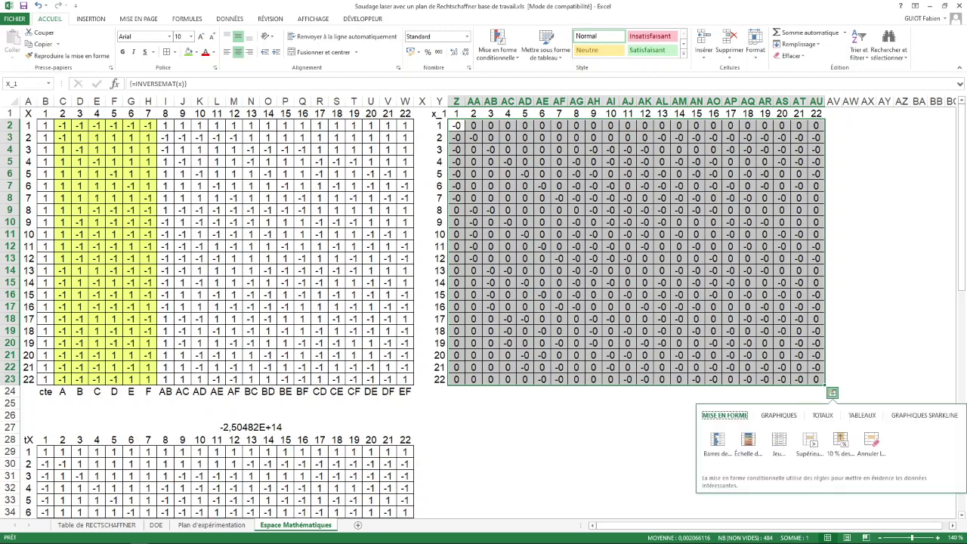
{"action": "left_click", "coordinate": [454, 52]}
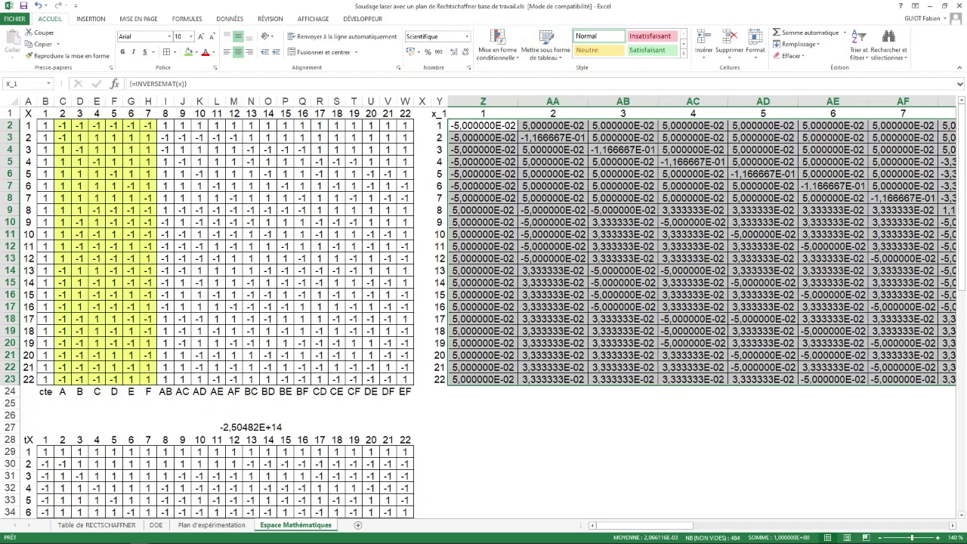
{"action": "left_click", "coordinate": [14, 18]}
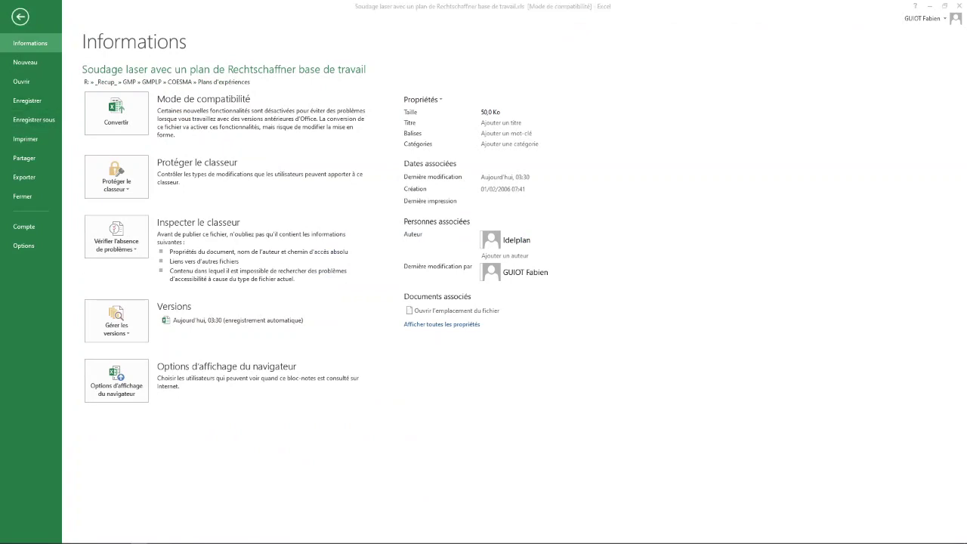
{"action": "key", "text": "alt+Tab"}
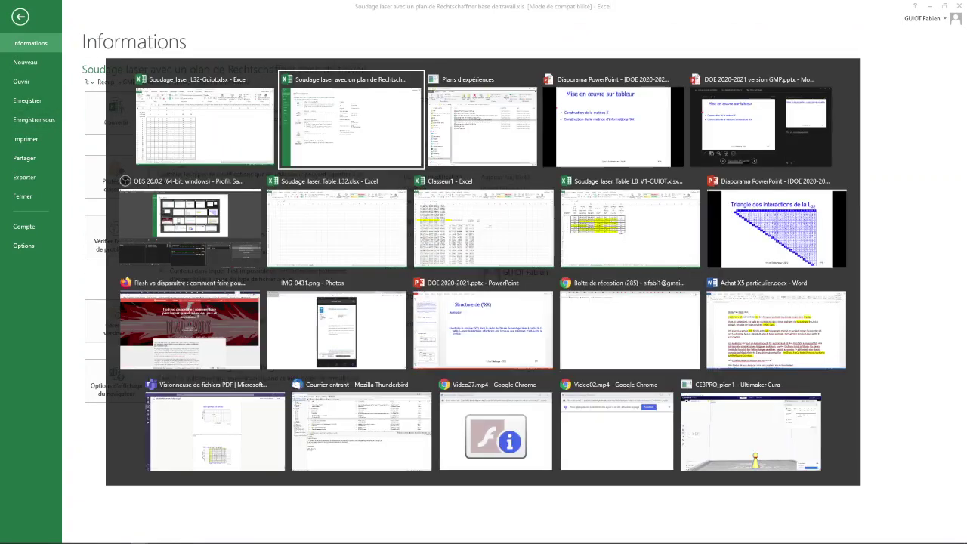
{"action": "key", "text": "Escape"}
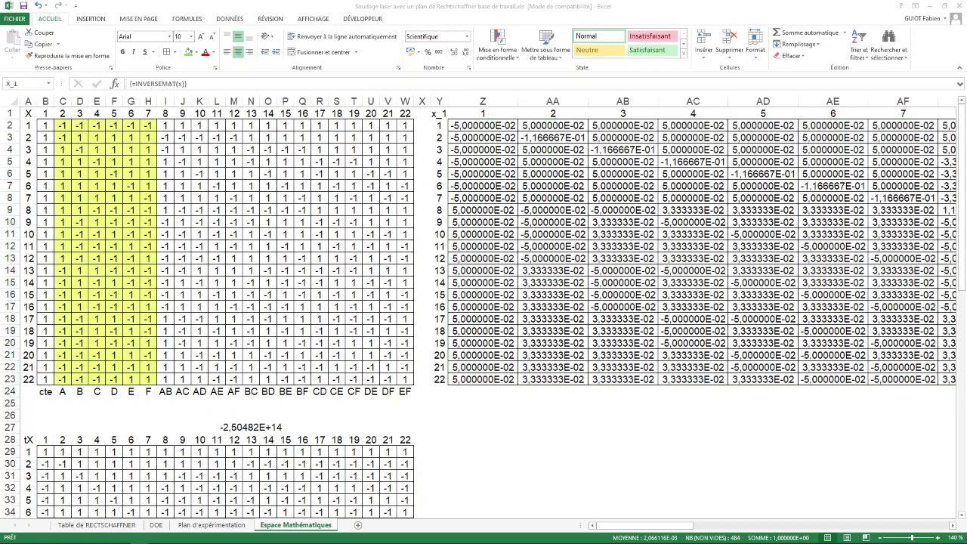
Switch to the PowerPoint slideshow and advance to the slide "Tables de Rechtschaffner : exploitation des résultats".
{"action": "key", "text": "alt+Tab"}
{"action": "key", "text": "alt+Tab"}
{"action": "key", "text": "alt+Tab"}
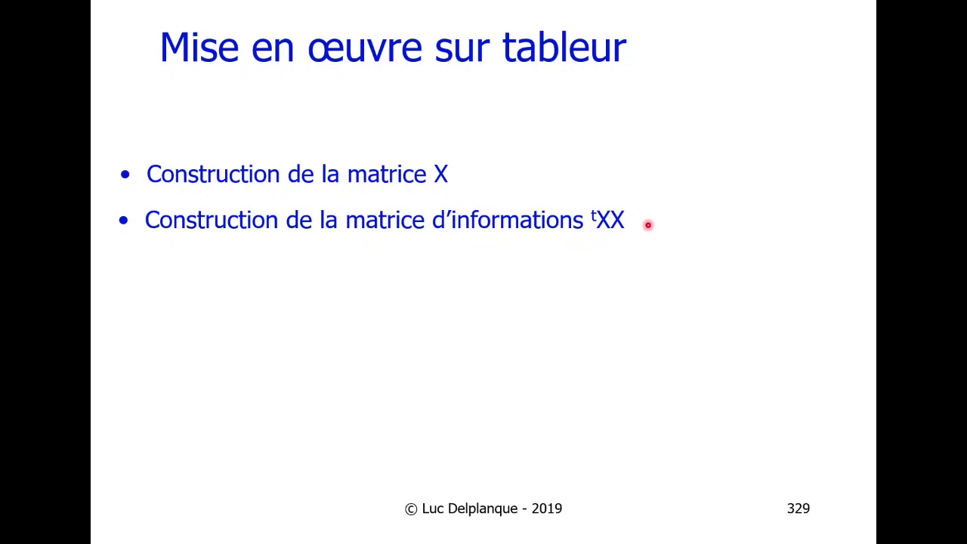
{"action": "key", "text": "Right"}
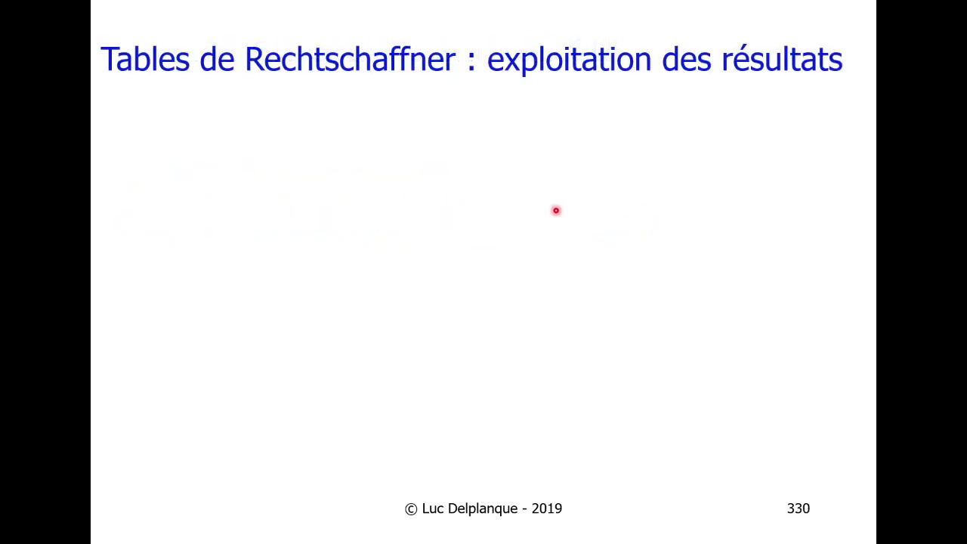
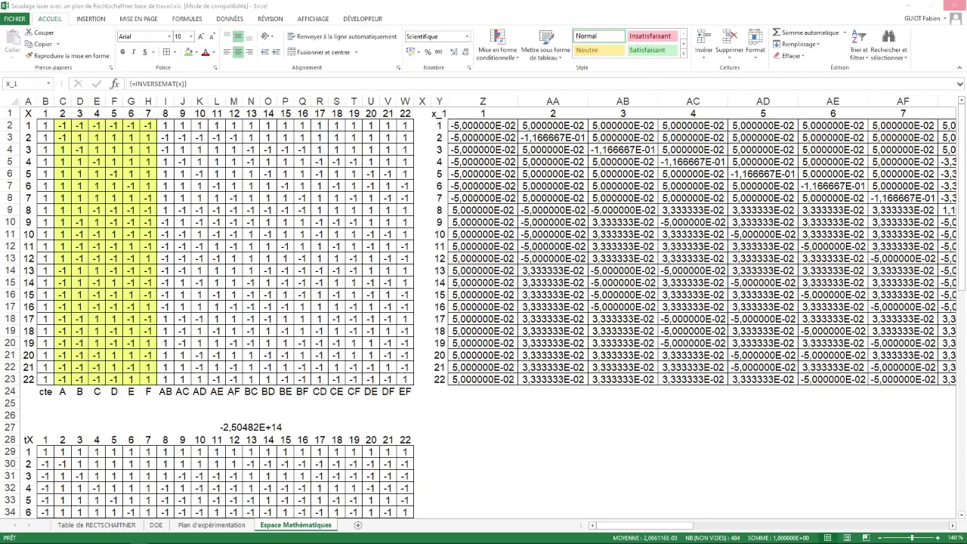
Switch to the Rechtschaffner Correction workbook in Excel and display the matrices on the Espace Mathématiques sheet.
{"action": "key", "text": "alt+Tab"}
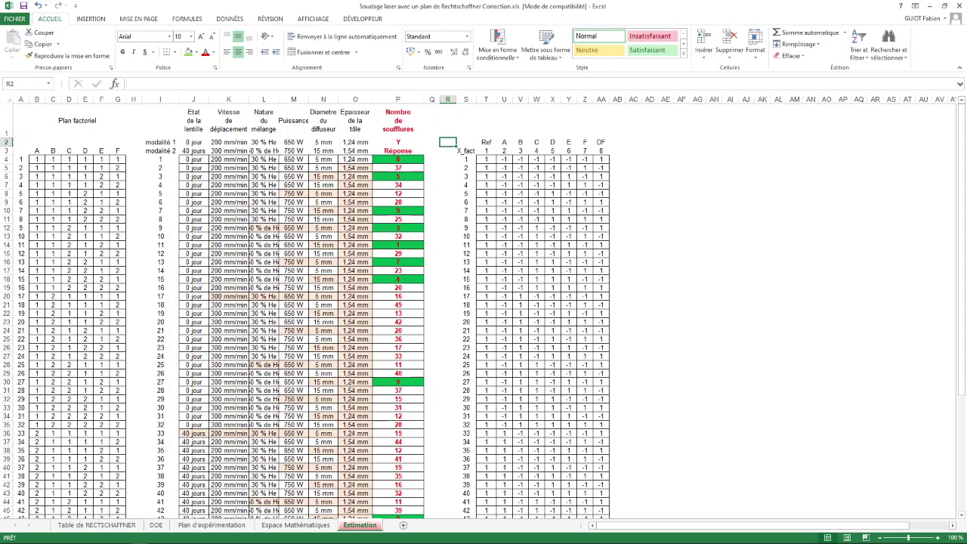
{"action": "left_click", "coordinate": [295, 524]}
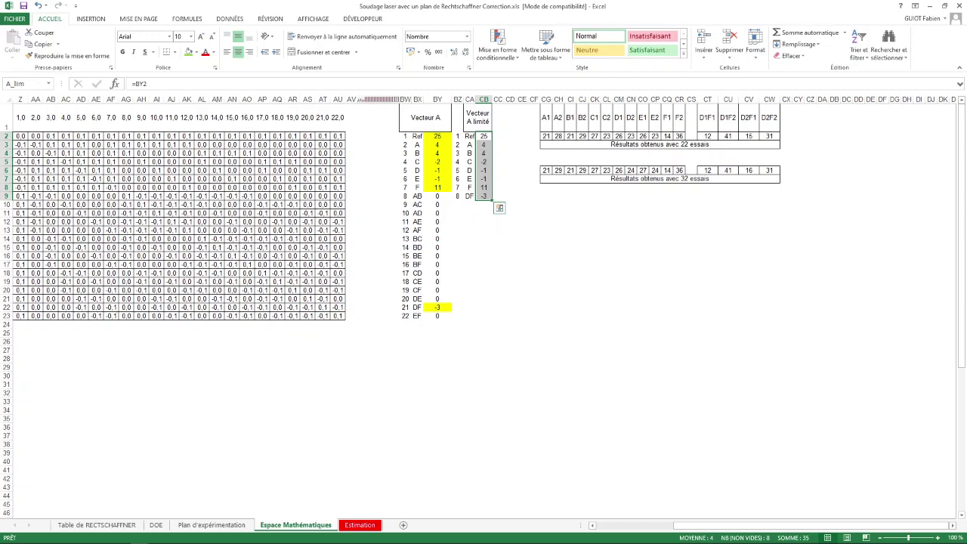
{"action": "left_click_drag", "start_coordinate": [809, 525], "coordinate": [727, 525]}
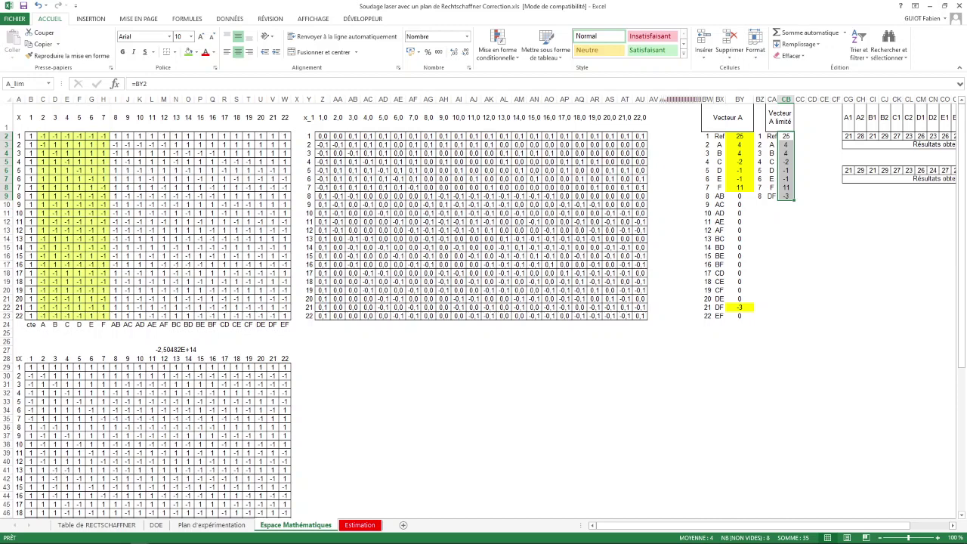
Examine the x_1 matrix, then the row numbers, effect labels and array formula of Vecteur A.
{"action": "left_click_drag", "start_coordinate": [323, 136], "coordinate": [597, 291]}
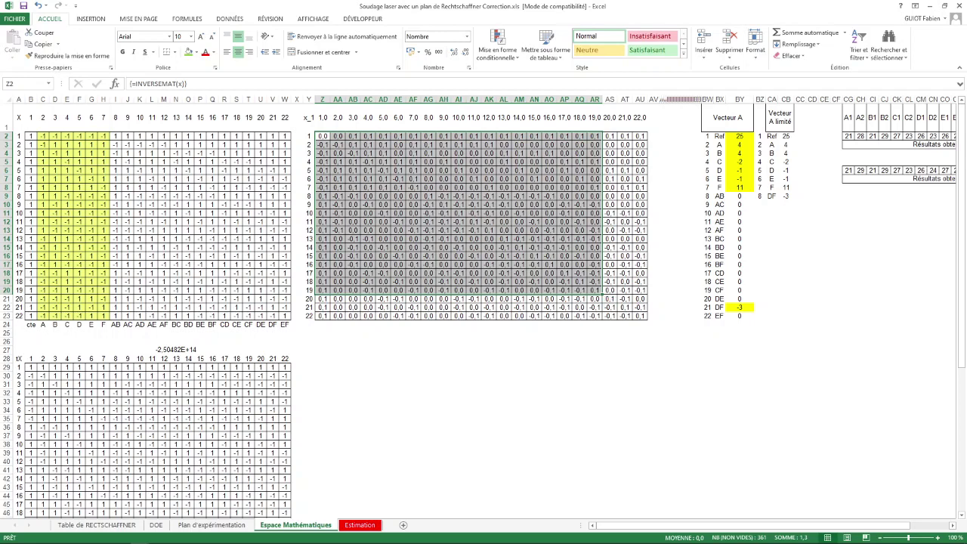
{"action": "left_click_drag", "start_coordinate": [707, 136], "coordinate": [707, 316]}
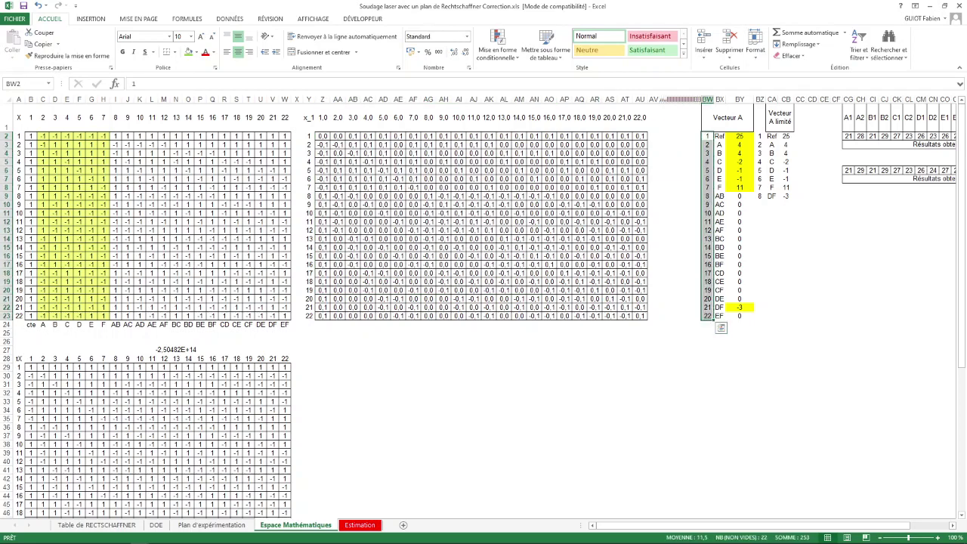
{"action": "left_click_drag", "start_coordinate": [718, 136], "coordinate": [718, 316]}
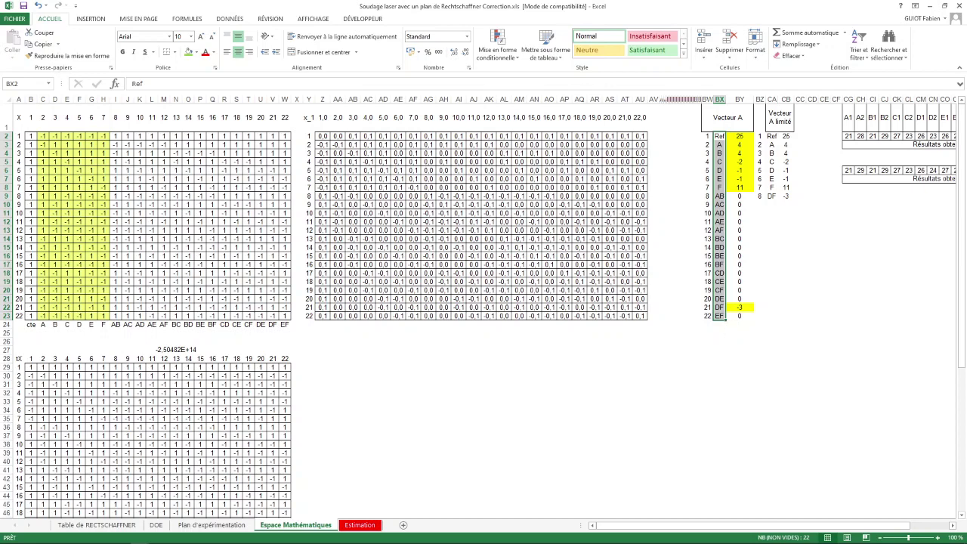
{"action": "left_click", "coordinate": [740, 136]}
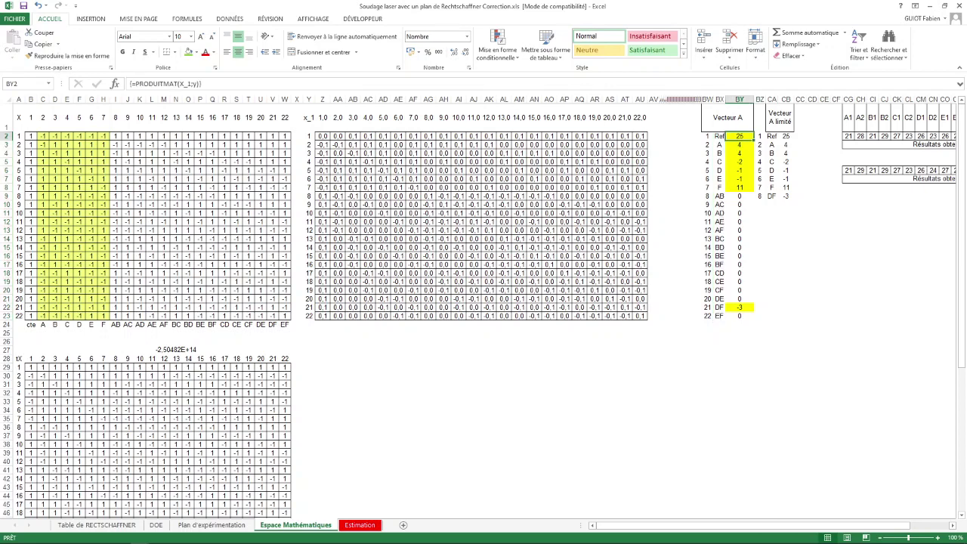
{"action": "left_click", "coordinate": [739, 144]}
{"action": "left_click", "coordinate": [739, 136]}
{"action": "left_click_drag", "start_coordinate": [739, 136], "coordinate": [739, 316]}
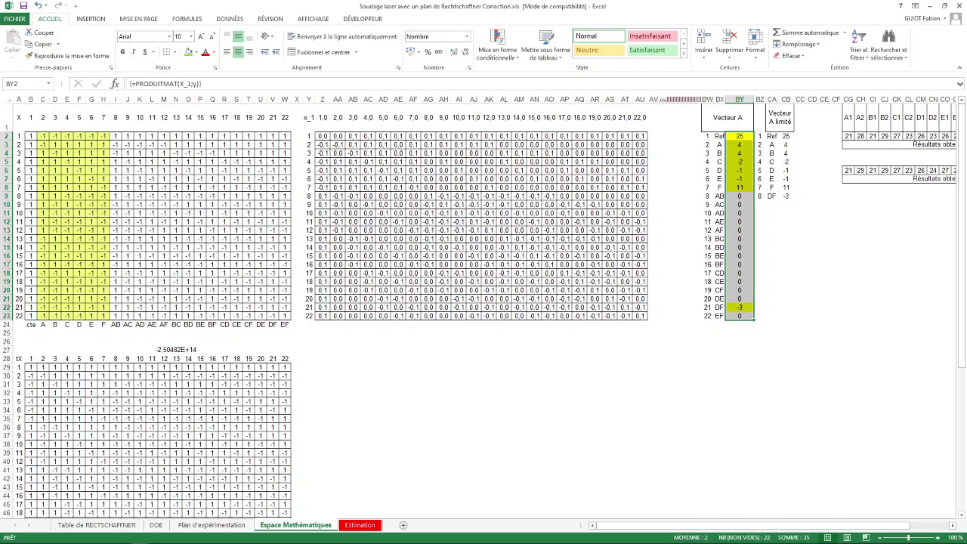
Locate the named range y in the Plan d'expérimentation sheet, then return to Vecteur A on Espace Mathématiques.
{"action": "left_click", "coordinate": [212, 524]}
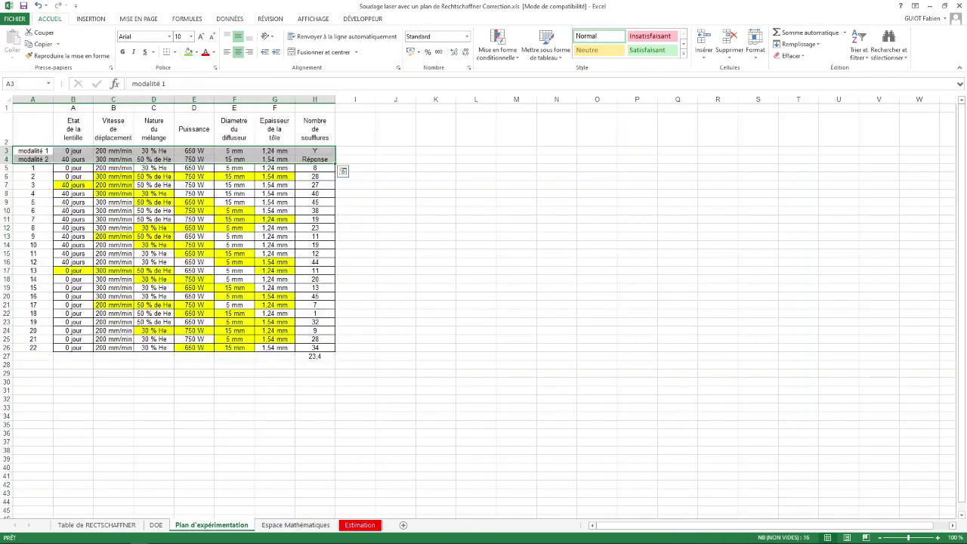
{"action": "left_click", "coordinate": [26, 84]}
{"action": "type", "text": "N27"}
{"action": "key", "text": "Return"}
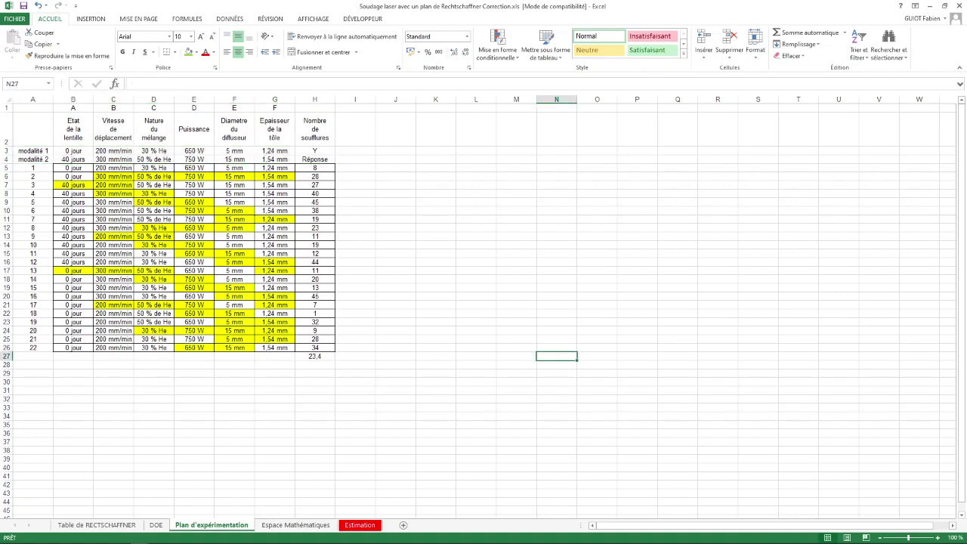
{"action": "left_click", "coordinate": [26, 83]}
{"action": "type", "text": "y"}
{"action": "key", "text": "Return"}
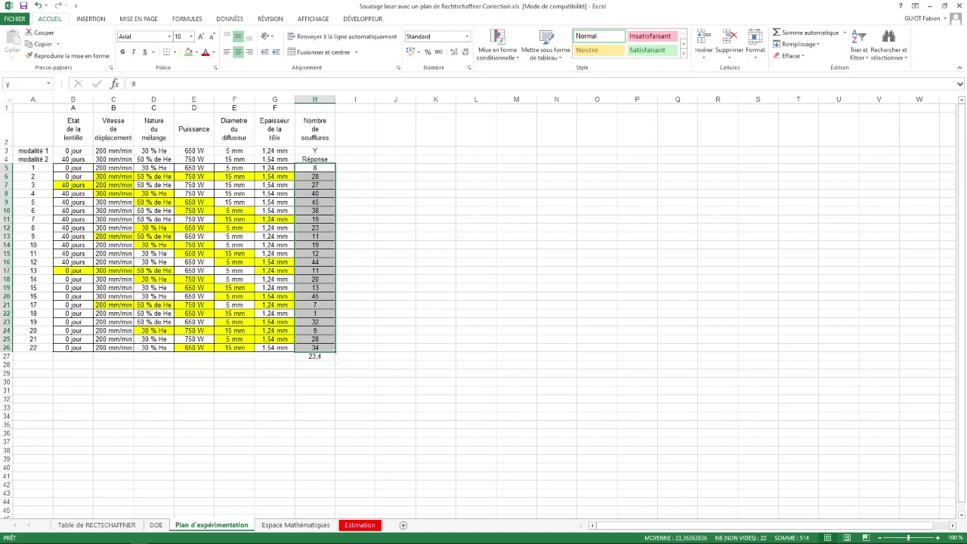
{"action": "left_click", "coordinate": [295, 525]}
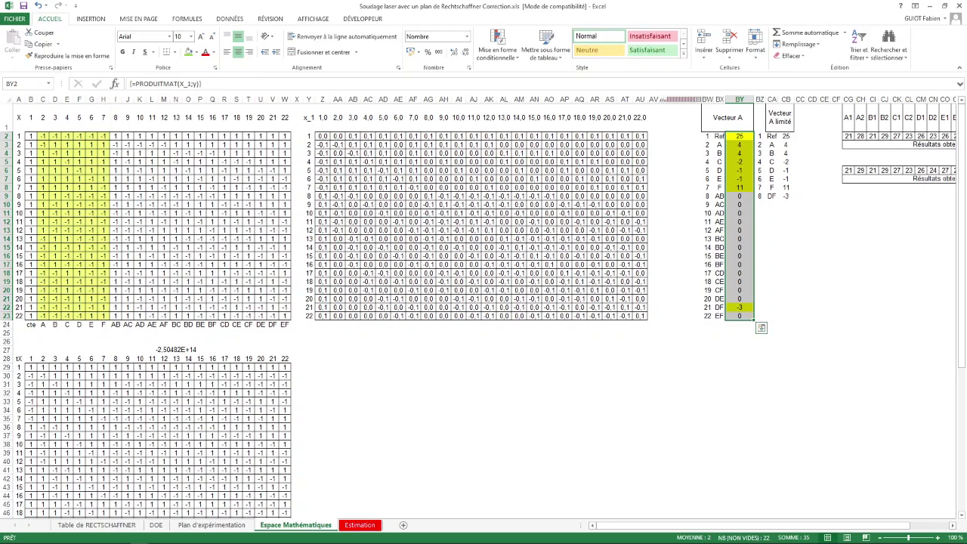
Examine the Vecteur A coefficients of the interactions, going through the labels from AB to the DF coefficient.
{"action": "left_click_drag", "start_coordinate": [801, 525], "coordinate": [839, 525]}
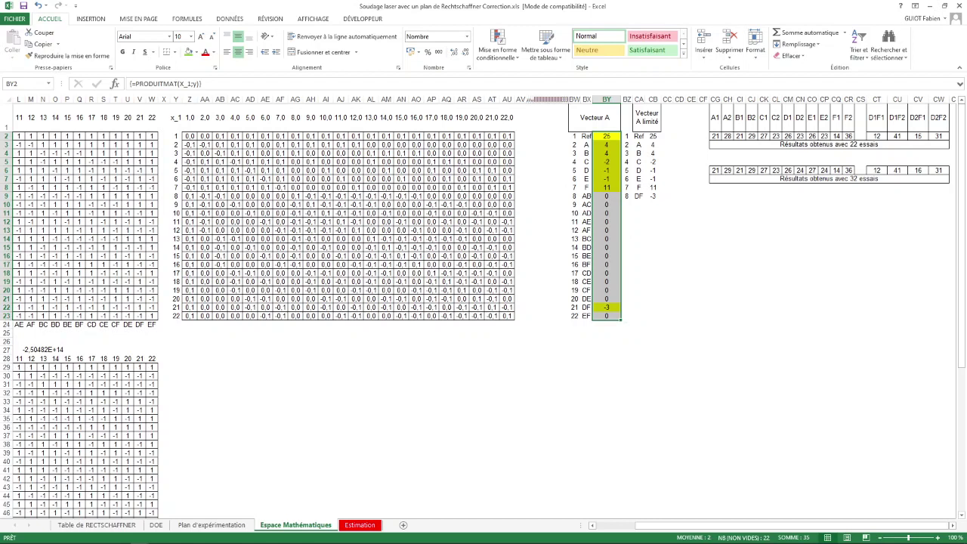
{"action": "left_click", "coordinate": [606, 162]}
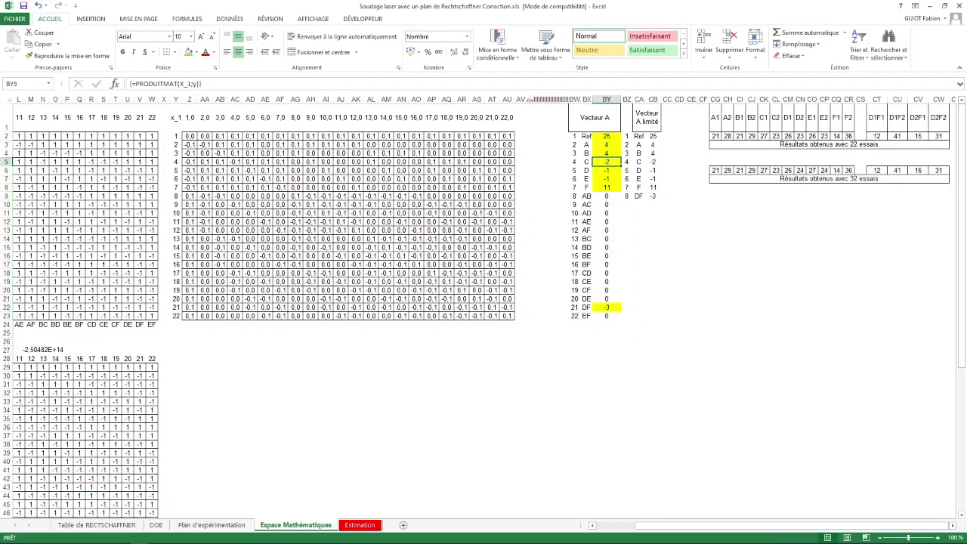
{"action": "left_click_drag", "start_coordinate": [606, 196], "coordinate": [606, 299]}
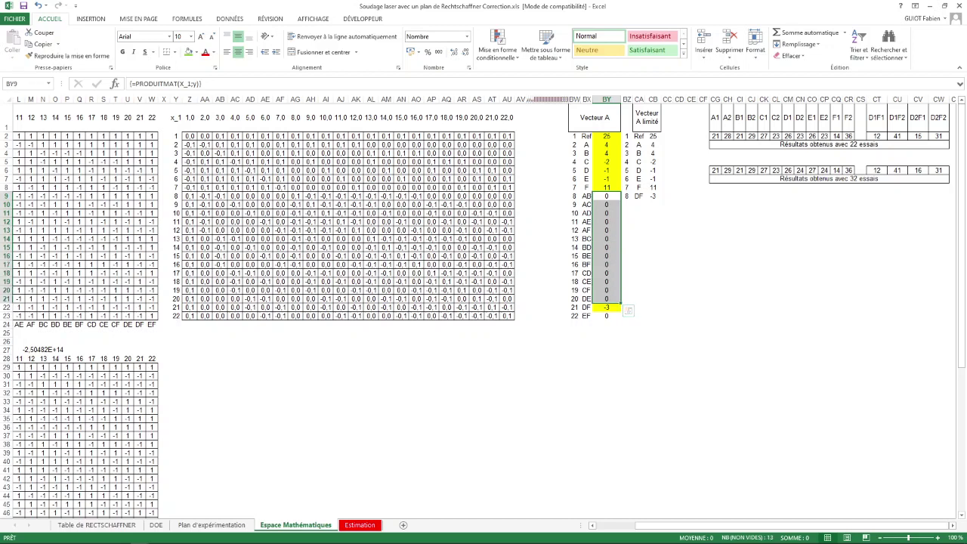
{"action": "left_click", "coordinate": [586, 196]}
{"action": "key", "text": "Down"}
{"action": "key", "text": "Down"}
{"action": "key", "text": "Down"}
{"action": "key", "text": "Down"}
{"action": "key", "text": "Down"}
{"action": "key", "text": "Down"}
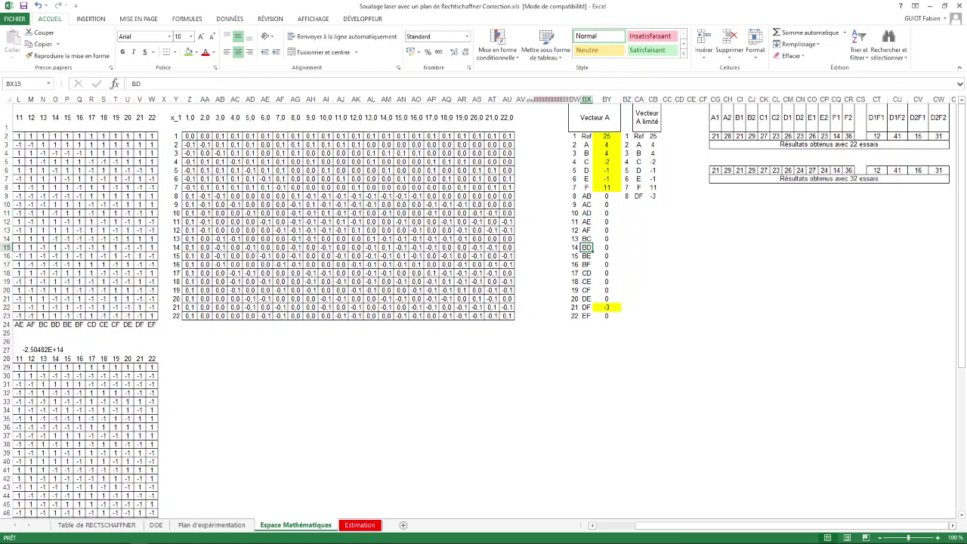
{"action": "key", "text": "Down"}
{"action": "key", "text": "Down"}
{"action": "key", "text": "Down"}
{"action": "key", "text": "Down"}
{"action": "key", "text": "Down"}
{"action": "key", "text": "Down"}
{"action": "key", "text": "Down"}
{"action": "key", "text": "Right"}
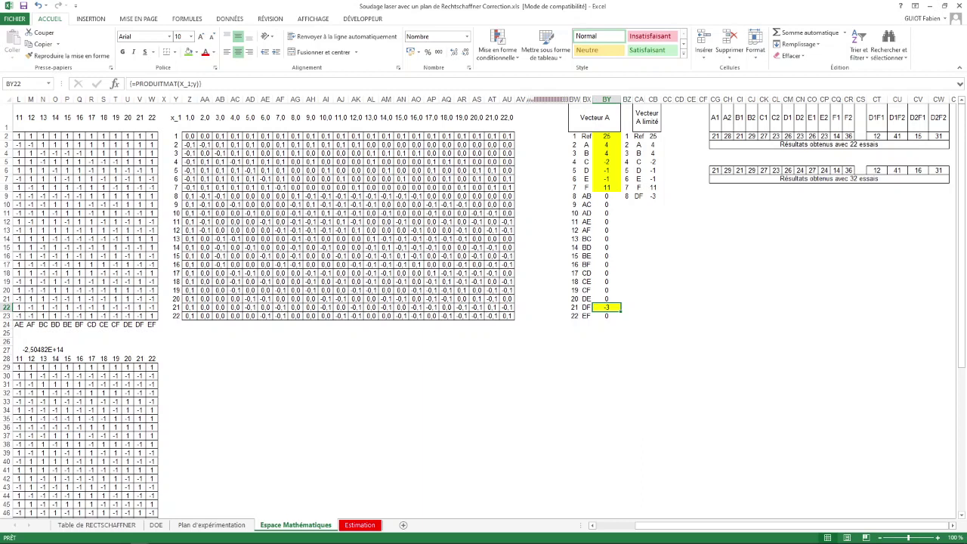
Review the main-effect coefficients in Vecteur A one by one, from factor A to factor F.
{"action": "key", "text": "ctrl+Up"}
{"action": "key", "text": "Down"}
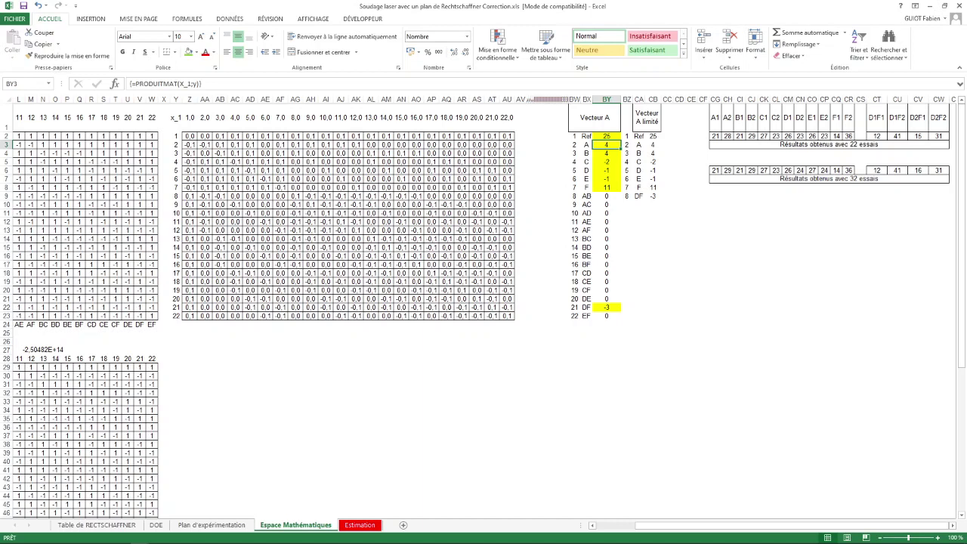
{"action": "key", "text": "Down"}
{"action": "key", "text": "Down"}
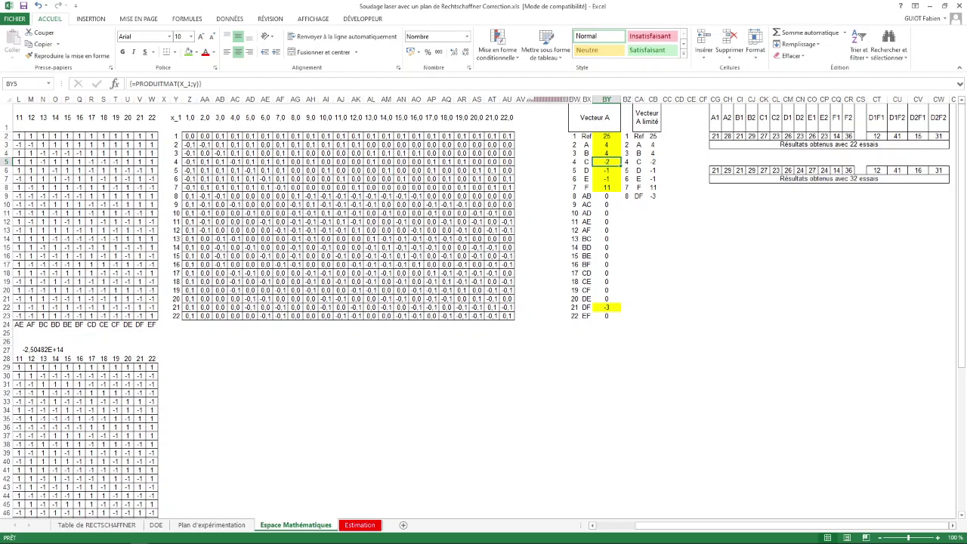
{"action": "key", "text": "Down"}
{"action": "key", "text": "Down"}
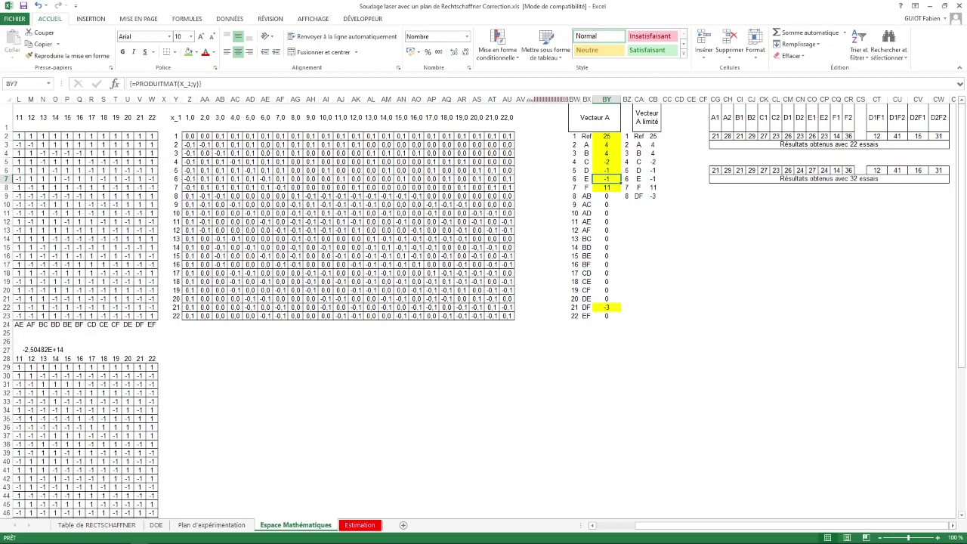
{"action": "key", "text": "Down"}
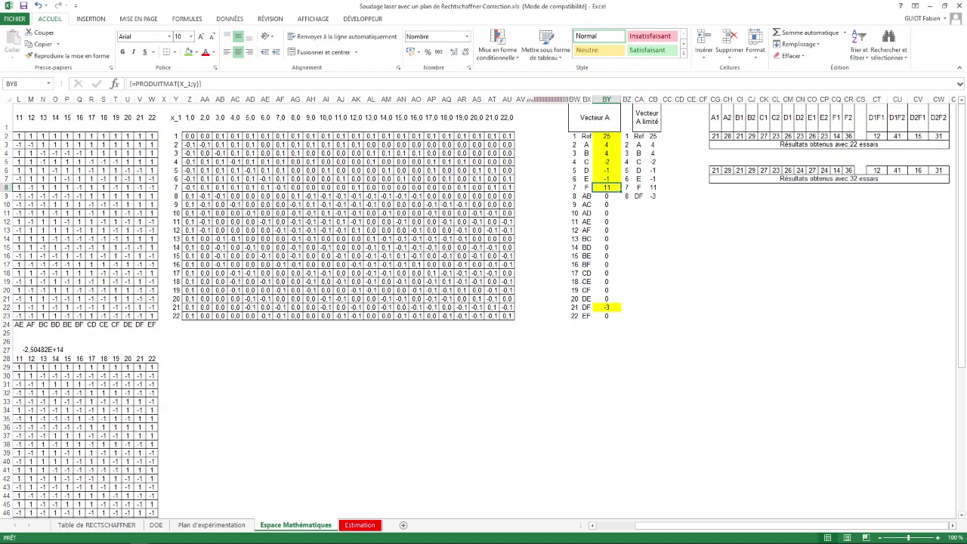
Select the full column of Vecteur A coefficients, then narrow the selection to the Ref and A rows.
{"action": "left_click_drag", "start_coordinate": [607, 136], "coordinate": [607, 316]}
{"action": "key", "text": "shift+Up"}
{"action": "key", "text": "shift+Up"}
{"action": "key", "text": "shift+Up"}
{"action": "key", "text": "shift+Up"}
{"action": "key", "text": "shift+Up"}
{"action": "key", "text": "shift+Up"}
{"action": "key", "text": "shift+Up"}
{"action": "key", "text": "shift+Up"}
{"action": "key", "text": "shift+Up"}
{"action": "key", "text": "shift+Up"}
{"action": "key", "text": "shift+Up"}
{"action": "key", "text": "shift+Up"}
{"action": "key", "text": "shift+Up"}
{"action": "key", "text": "shift+Up"}
{"action": "key", "text": "shift+Up"}
{"action": "key", "text": "shift+Up"}
{"action": "key", "text": "shift+Up"}
{"action": "key", "text": "shift+Up"}
{"action": "key", "text": "shift+Up"}
{"action": "key", "text": "shift+Up"}
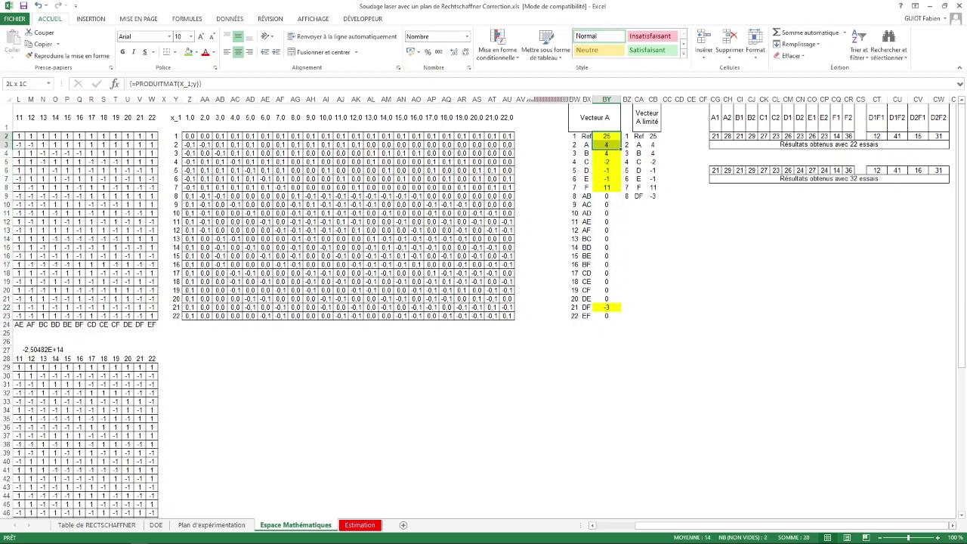
Examine the row numbers, effect labels, linked formulas and named range A_lim of Vecteur A limité.
{"action": "left_click", "coordinate": [652, 136]}
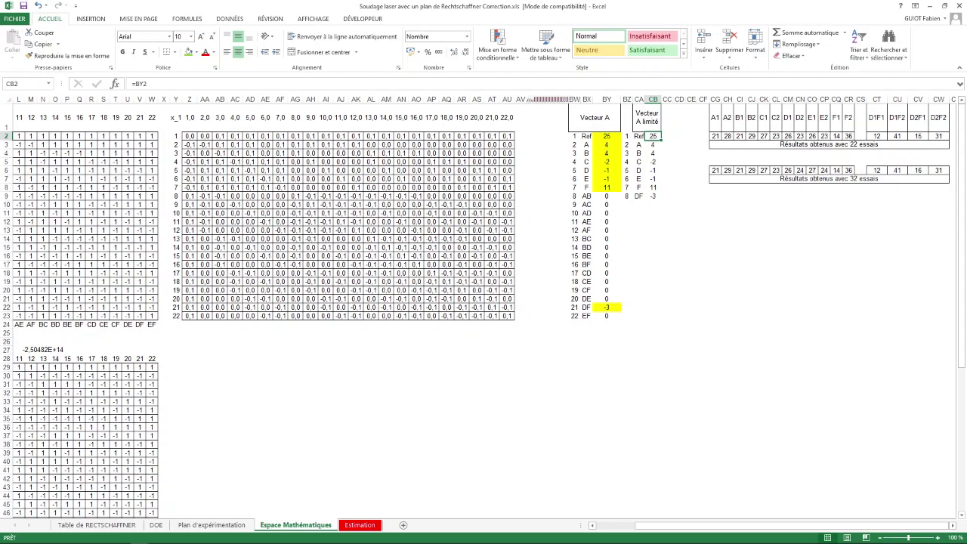
{"action": "left_click", "coordinate": [626, 136]}
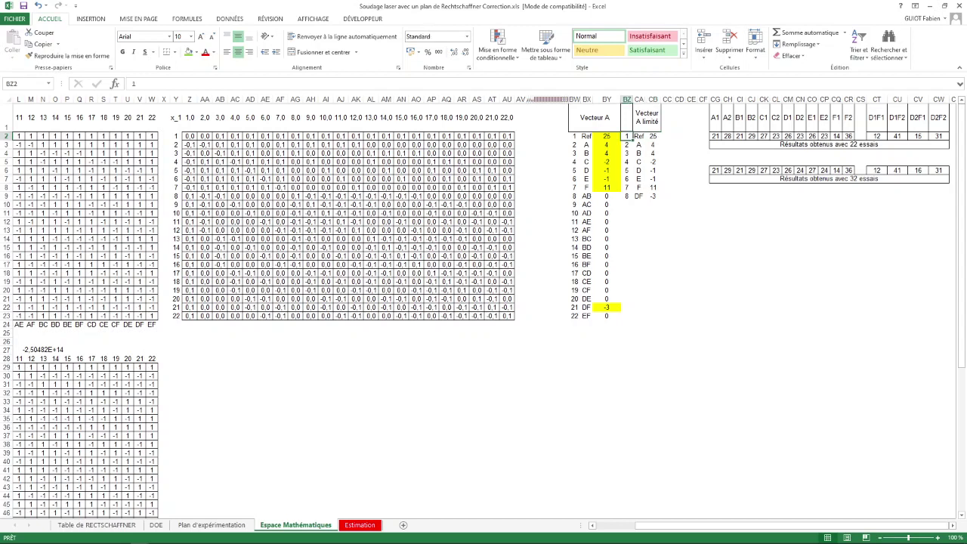
{"action": "left_click_drag", "start_coordinate": [626, 135], "coordinate": [626, 195]}
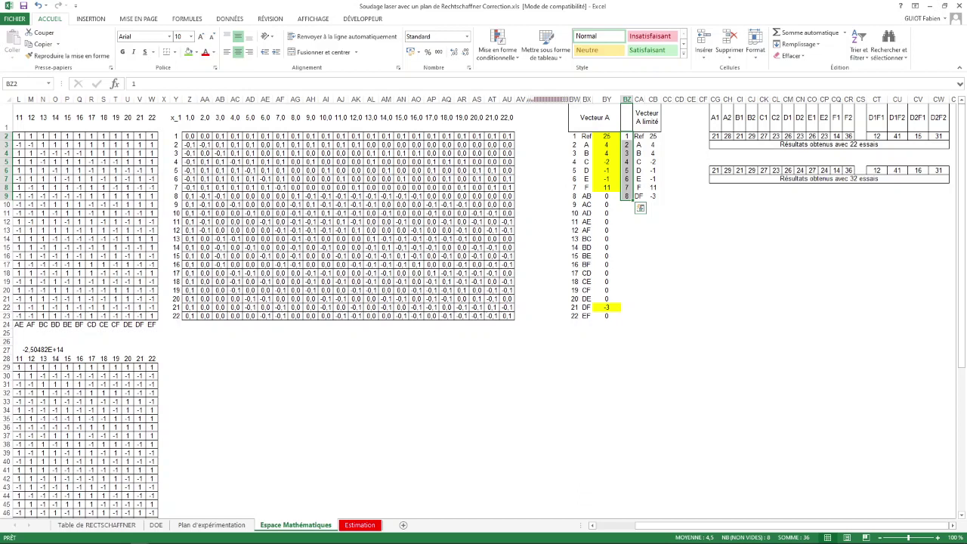
{"action": "left_click", "coordinate": [639, 136]}
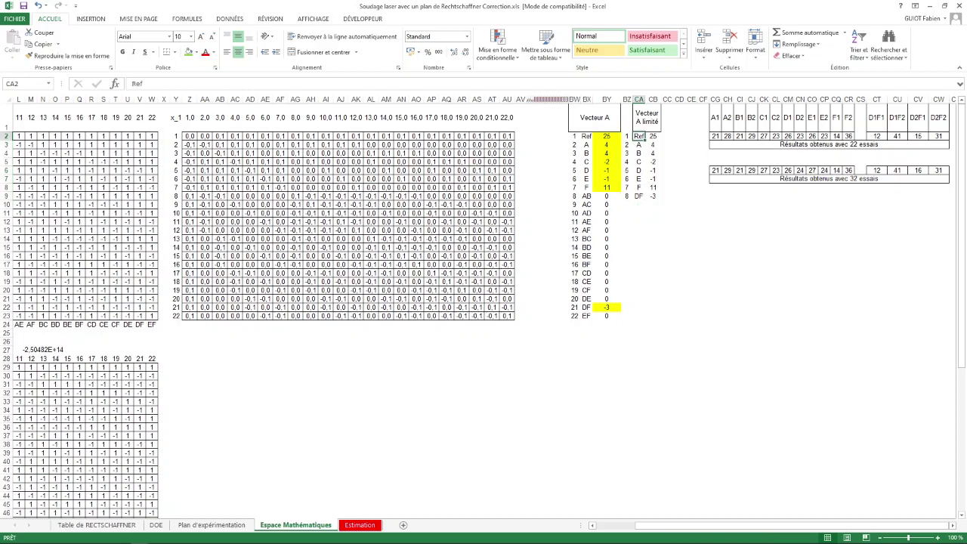
{"action": "left_click_drag", "start_coordinate": [638, 144], "coordinate": [639, 187]}
{"action": "left_click", "coordinate": [639, 196]}
{"action": "left_click", "coordinate": [652, 136]}
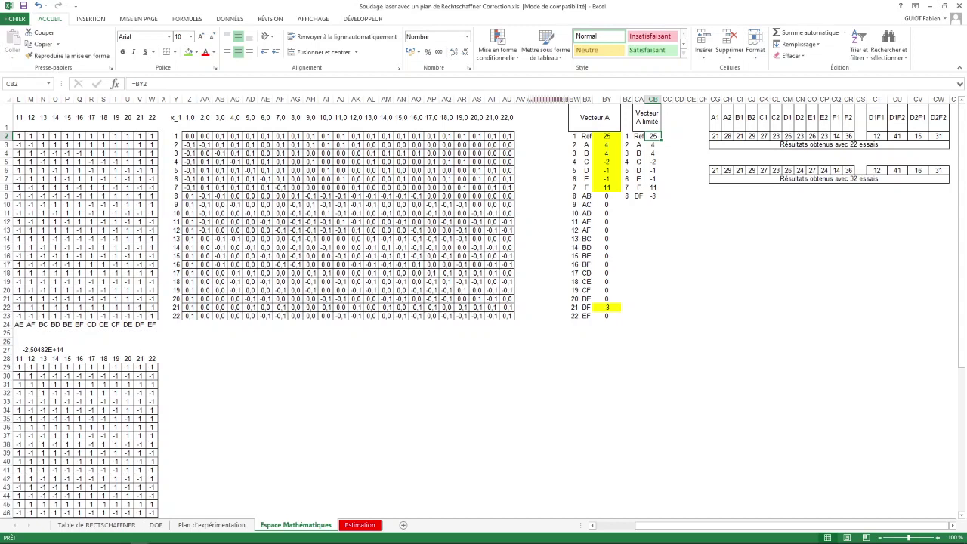
{"action": "left_click_drag", "start_coordinate": [652, 136], "coordinate": [653, 196]}
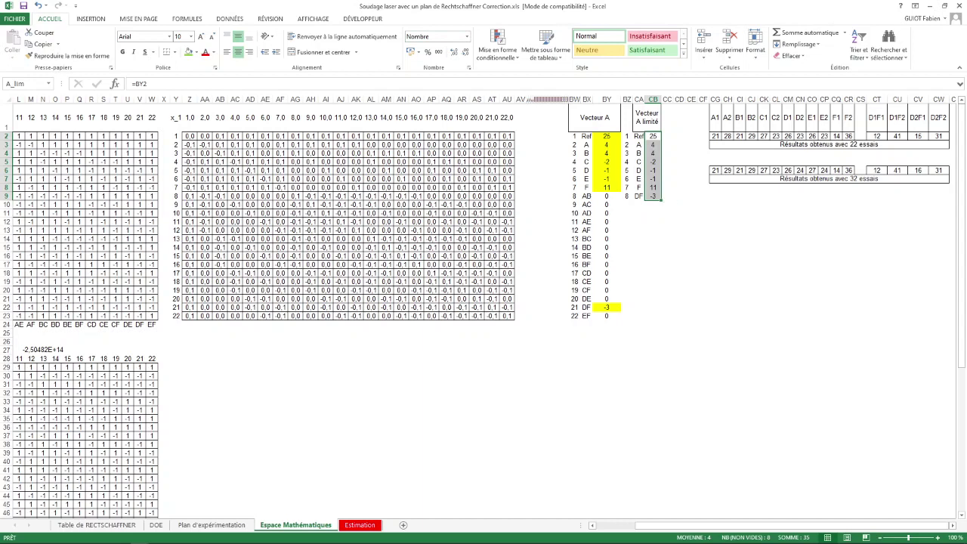
Examine the tables "Résultats obtenus avec 32 essais" and "Résultats obtenus avec 22 essais", including the headings and the A1 result.
{"action": "left_click_drag", "start_coordinate": [700, 162], "coordinate": [946, 188]}
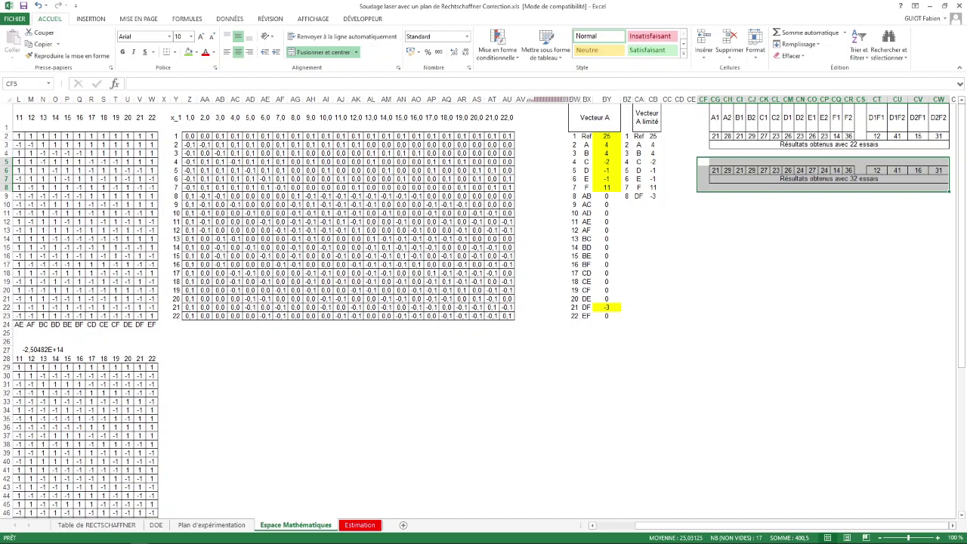
{"action": "left_click", "coordinate": [715, 117]}
{"action": "left_click_drag", "start_coordinate": [714, 118], "coordinate": [802, 120]}
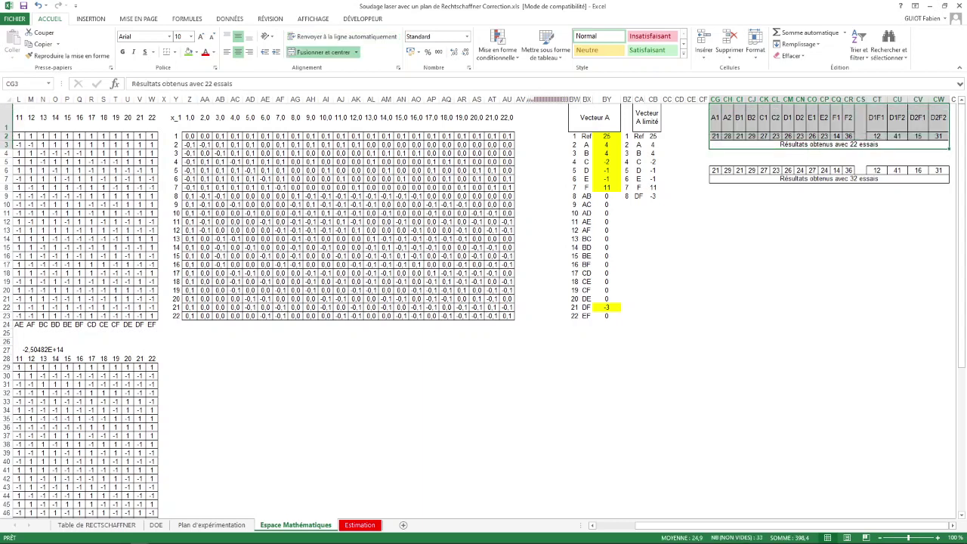
{"action": "left_click", "coordinate": [715, 136]}
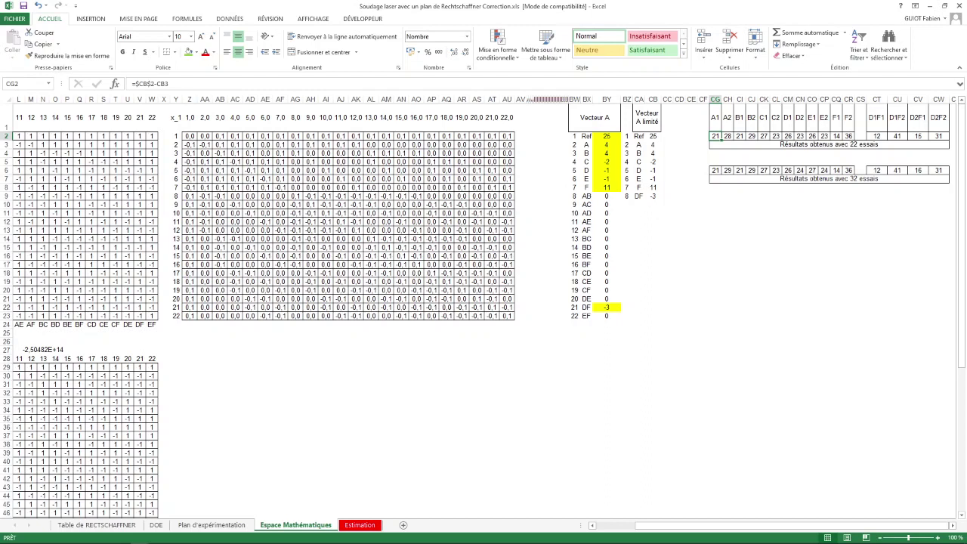
Inspect the A1 and A2 formulas in the 22-trial results, tracing their references to Vecteur A limité.
{"action": "double_click", "coordinate": [715, 136]}
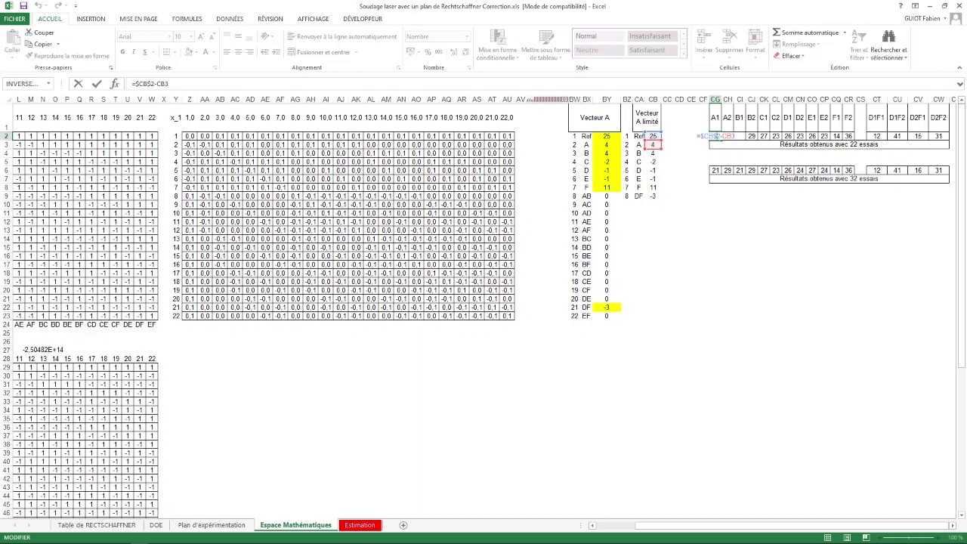
{"action": "key", "text": "ctrl+Return"}
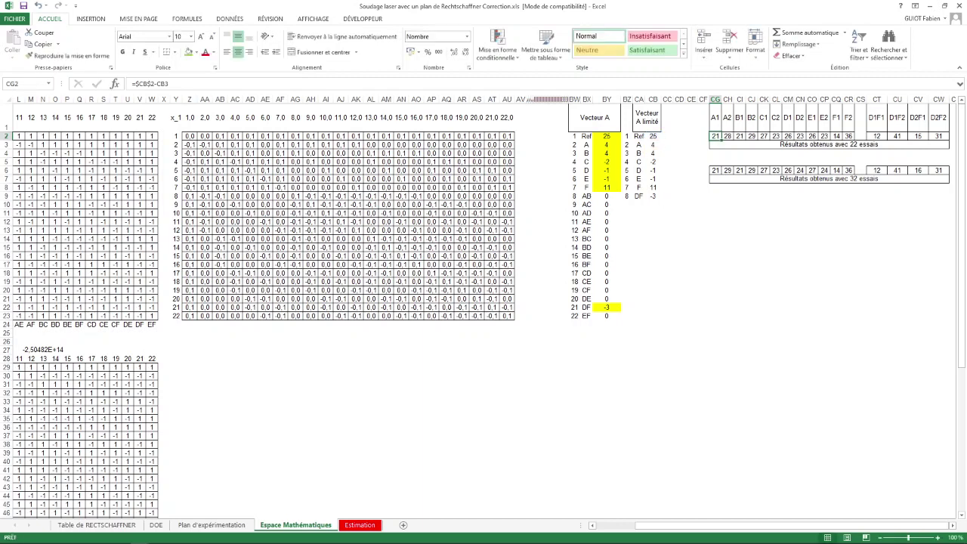
{"action": "left_click", "coordinate": [727, 136]}
{"action": "key", "text": "F2"}
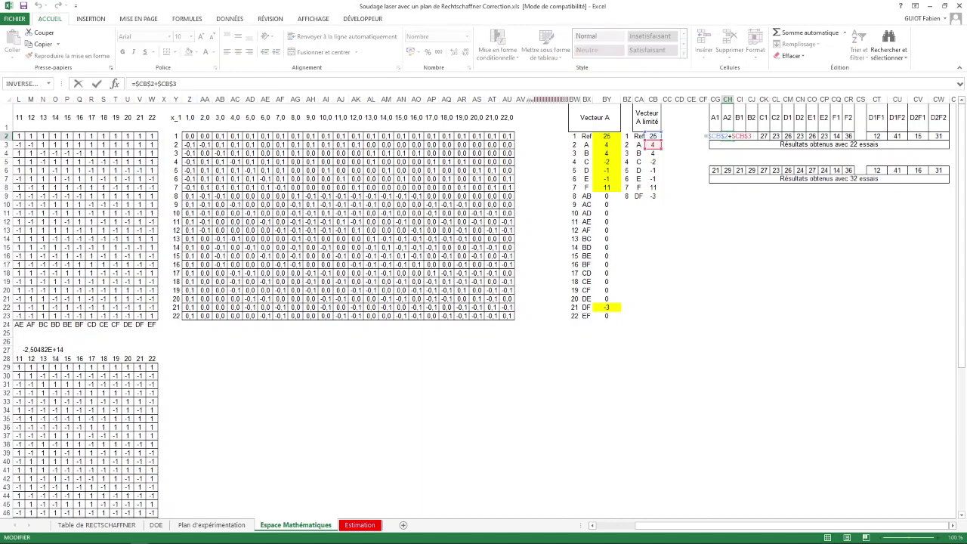
{"action": "key", "text": "ctrl+Return"}
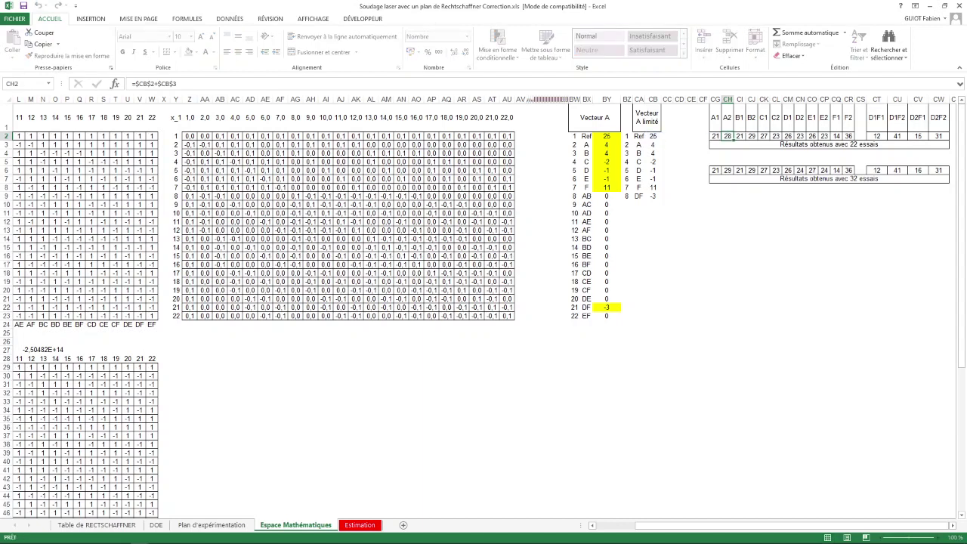
Switch to the PowerPoint slideshow and go back to the slide "a0, a(A2), a(D2F2) ?, exemple du soudage laser".
{"action": "key", "text": "alt+Tab"}
{"action": "key", "text": "alt+Tab"}
{"action": "key", "text": "alt+Tab"}
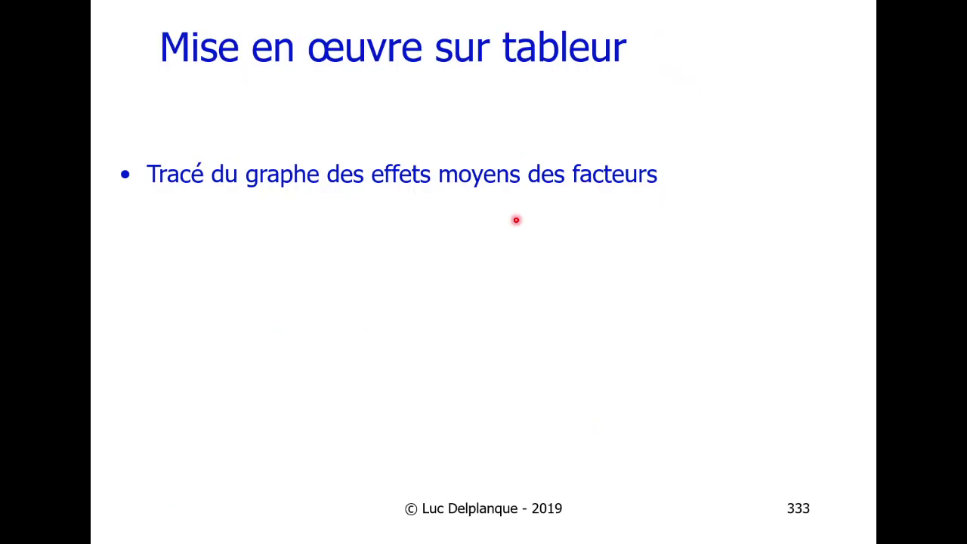
{"action": "key", "text": "Left"}
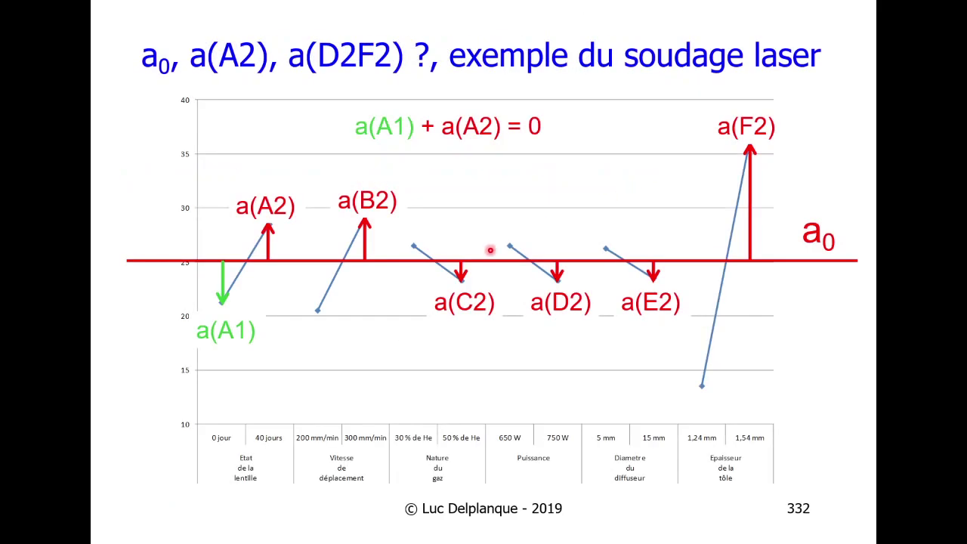
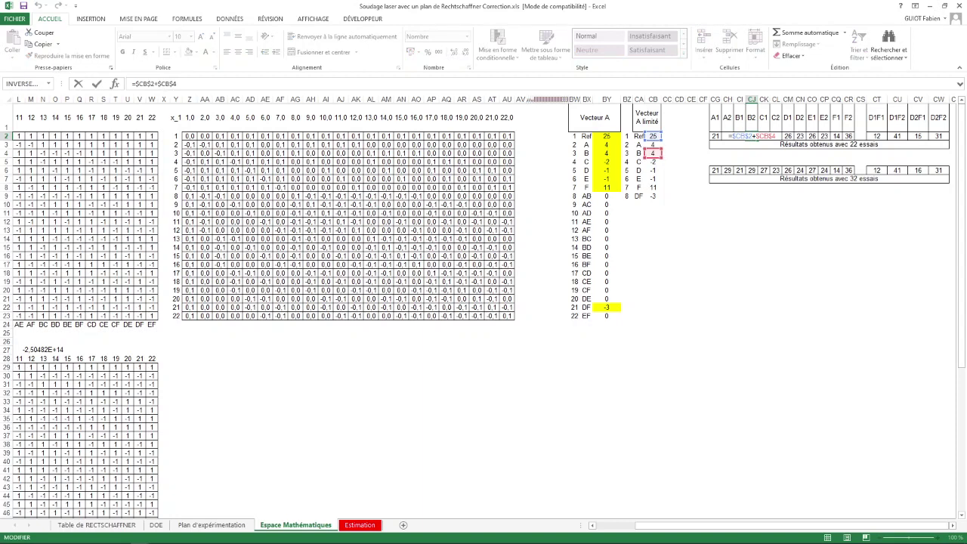
Inspect the B2 and C1 formulas in the 22-trial results on Espace Mathématiques in Excel, leaving them unedited.
{"action": "key", "text": "ctrl+Return"}
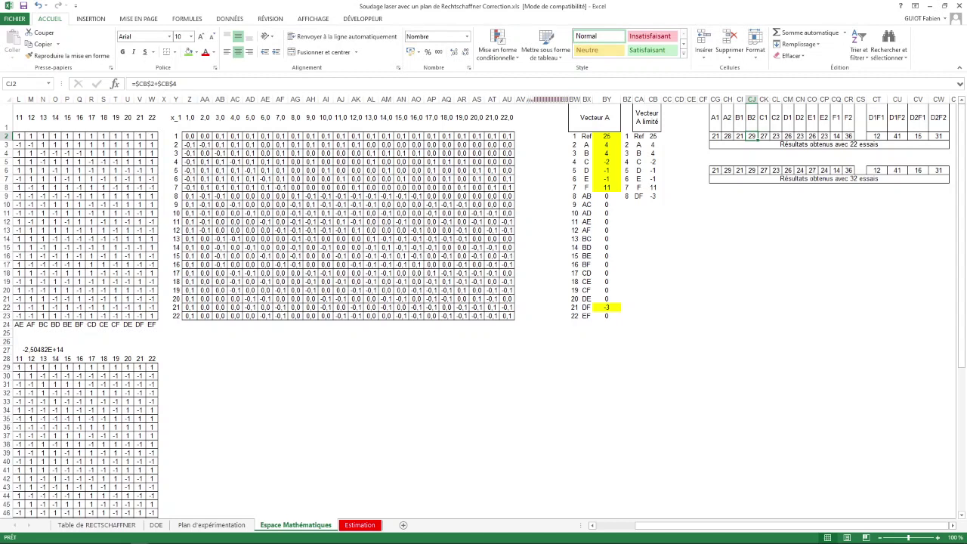
{"action": "left_click", "coordinate": [764, 136]}
{"action": "key", "text": "F2"}
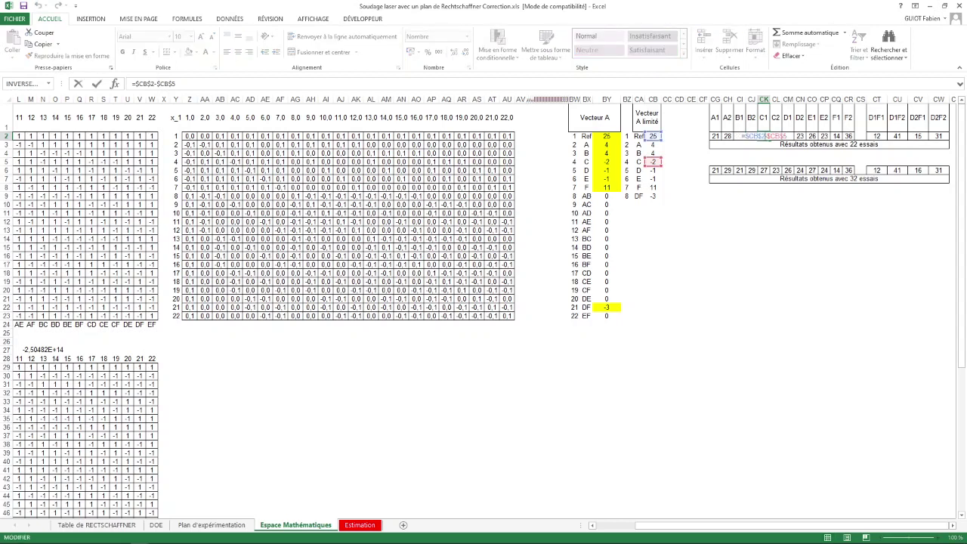
{"action": "key", "text": "Escape"}
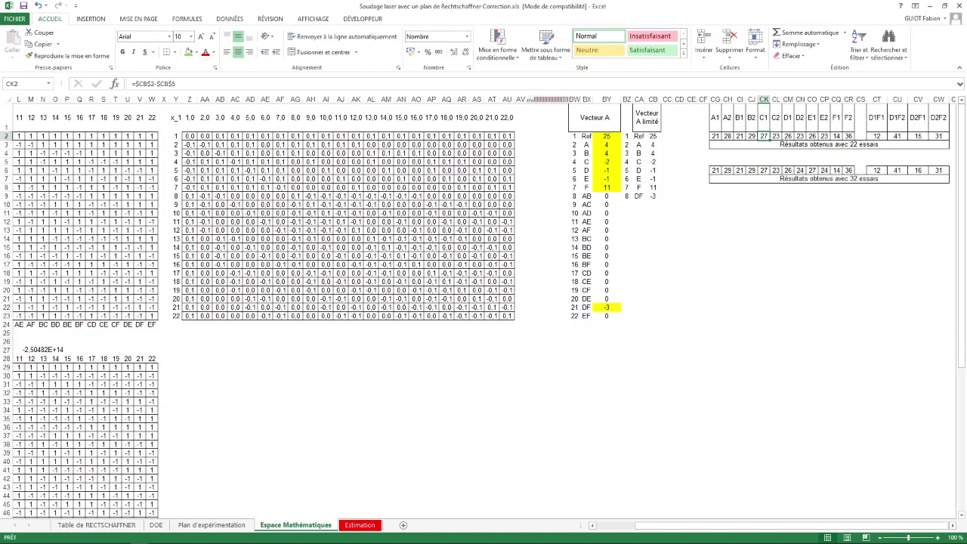
Compare the 22-trial and 32-trial results cell by cell for factor levels A1 through C2.
{"action": "left_click", "coordinate": [715, 136]}
{"action": "left_click", "coordinate": [715, 170]}
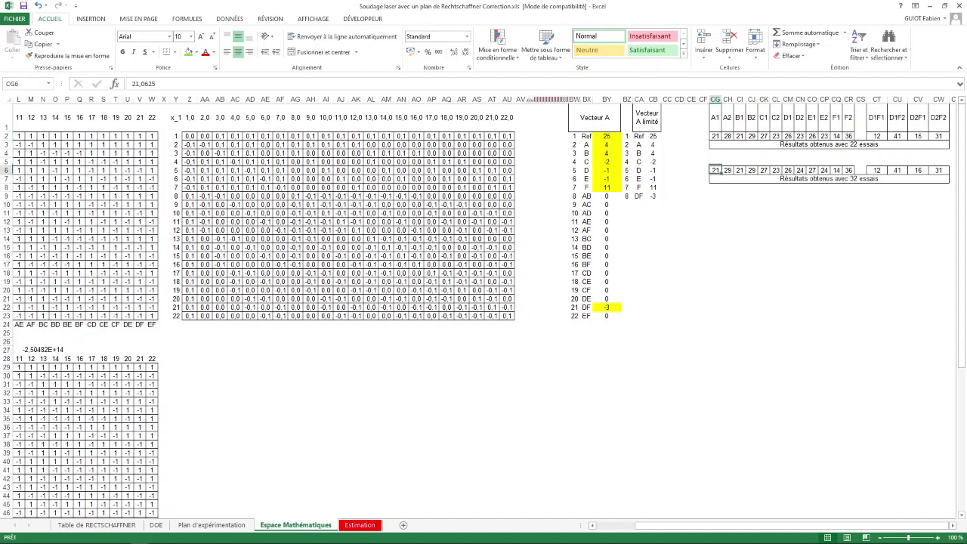
{"action": "left_click", "coordinate": [726, 136]}
{"action": "left_click", "coordinate": [728, 171]}
{"action": "left_click", "coordinate": [740, 136]}
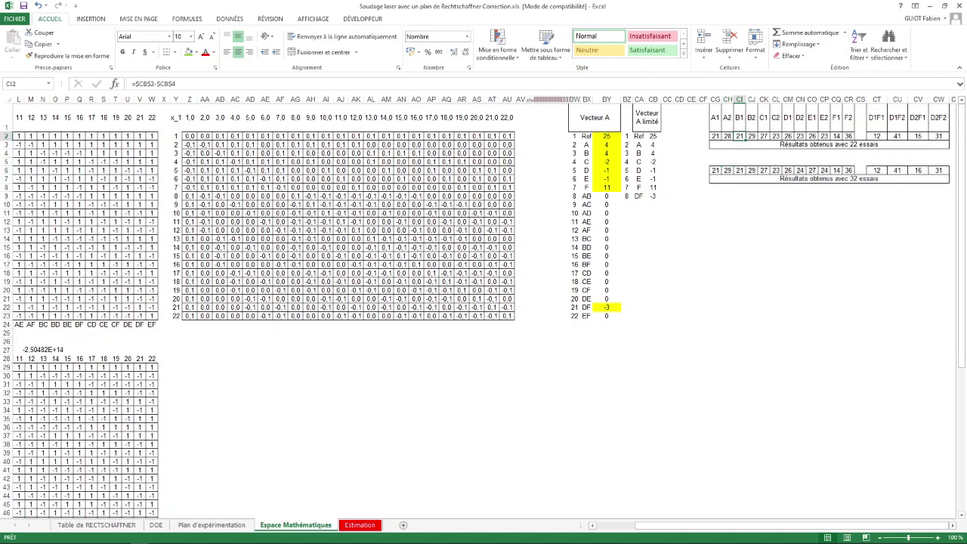
{"action": "left_click", "coordinate": [739, 170]}
{"action": "left_click", "coordinate": [752, 136]}
{"action": "left_click", "coordinate": [752, 170]}
{"action": "left_click", "coordinate": [763, 136]}
{"action": "left_click", "coordinate": [764, 170]}
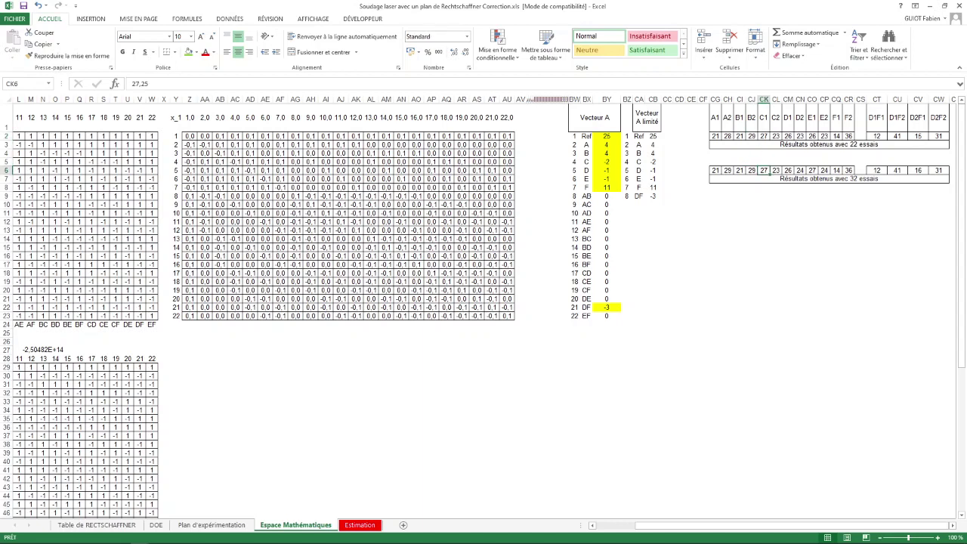
{"action": "left_click", "coordinate": [776, 136]}
{"action": "left_click", "coordinate": [775, 170]}
Compare the 22-trial and 32-trial results cell by cell for factor levels D1 through F2.
{"action": "left_click", "coordinate": [788, 136]}
{"action": "left_click", "coordinate": [788, 171]}
{"action": "left_click", "coordinate": [800, 136]}
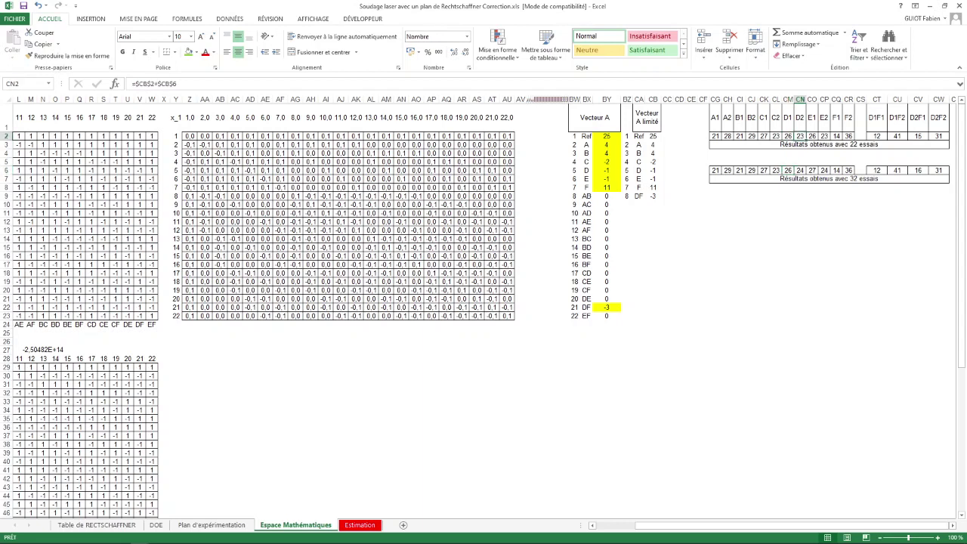
{"action": "left_click", "coordinate": [800, 170]}
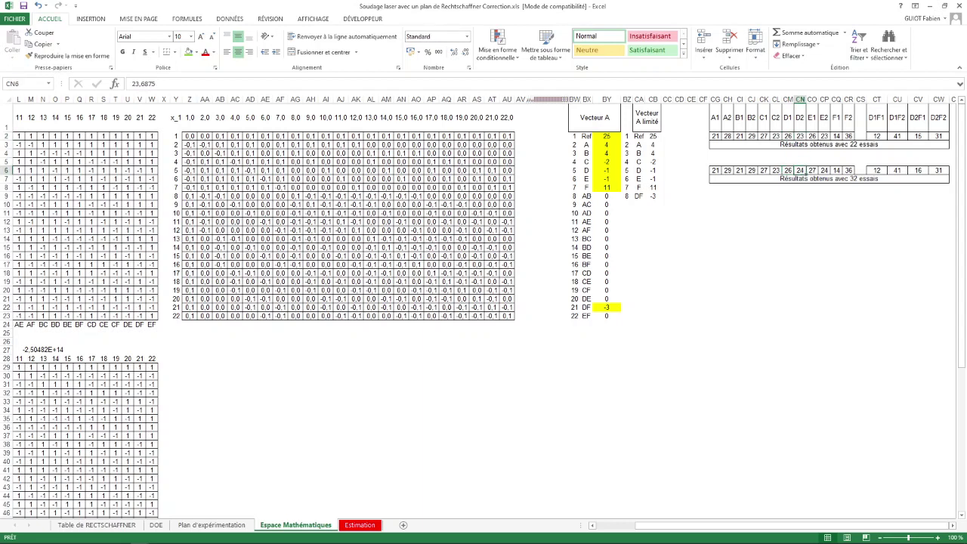
{"action": "left_click", "coordinate": [812, 136]}
{"action": "left_click", "coordinate": [812, 170]}
{"action": "left_click", "coordinate": [824, 136]}
{"action": "left_click", "coordinate": [824, 171]}
{"action": "left_click", "coordinate": [836, 136]}
{"action": "left_click", "coordinate": [836, 170]}
{"action": "left_click", "coordinate": [849, 136]}
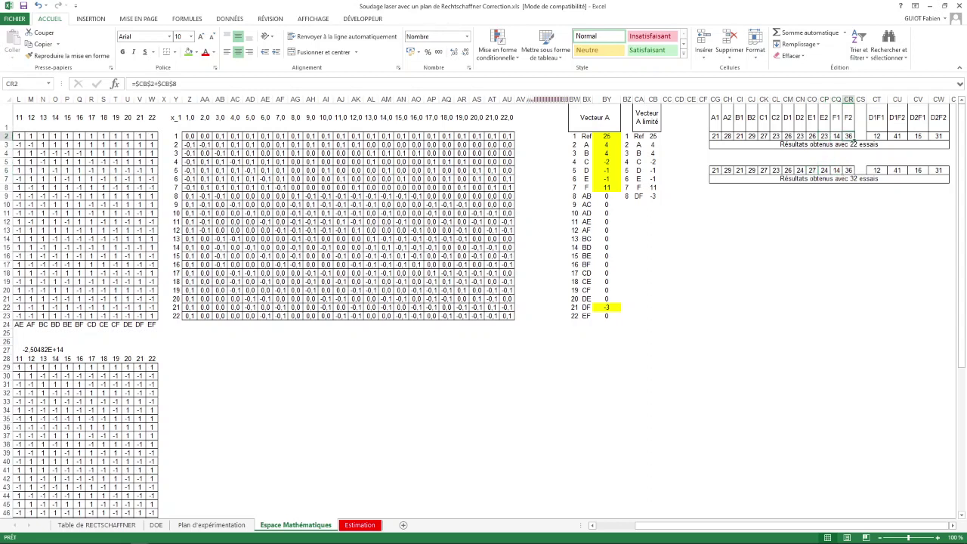
{"action": "left_click", "coordinate": [848, 171]}
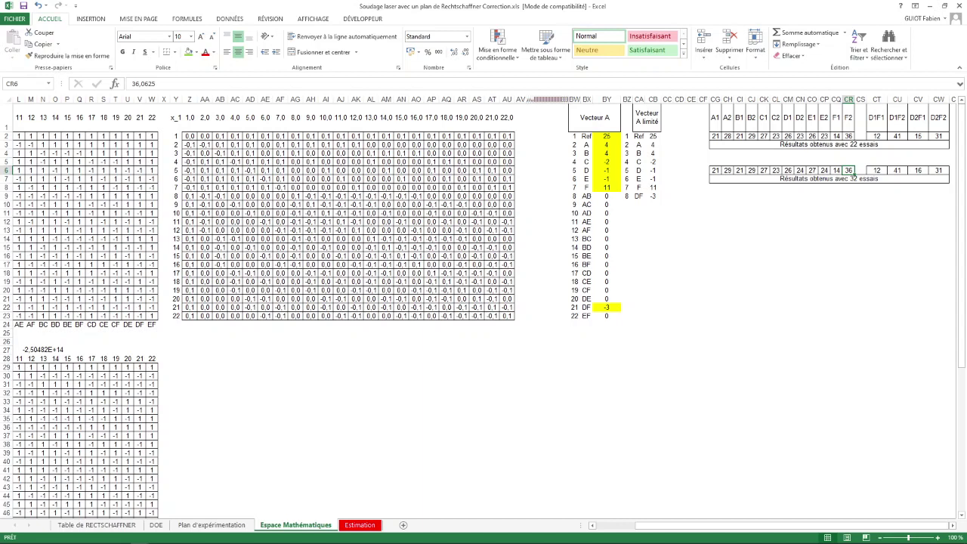
Compare the 22-trial and 32-trial results for the interaction combinations D1F1, D1F2, D2F1 and D2F2.
{"action": "left_click", "coordinate": [884, 170]}
{"action": "left_click", "coordinate": [897, 136]}
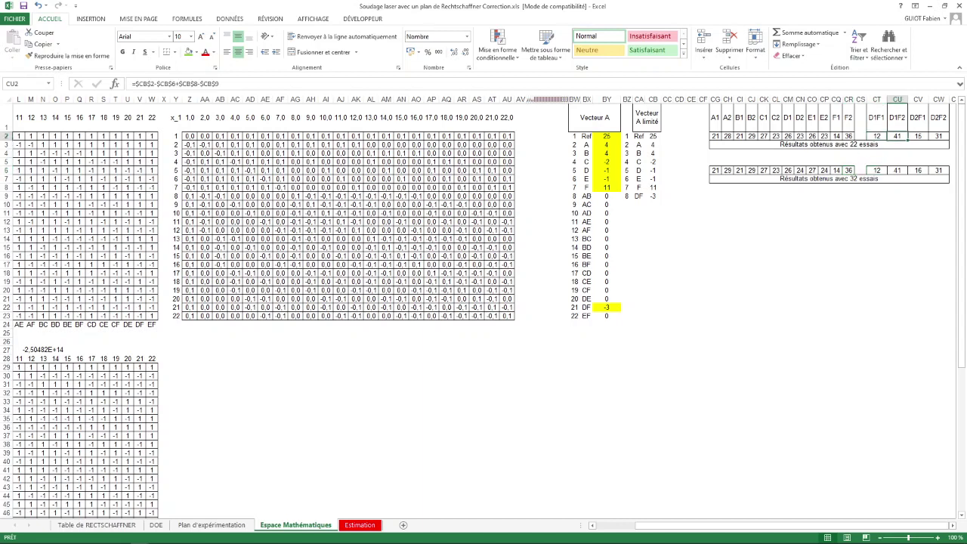
{"action": "left_click", "coordinate": [897, 170]}
{"action": "left_click", "coordinate": [917, 136]}
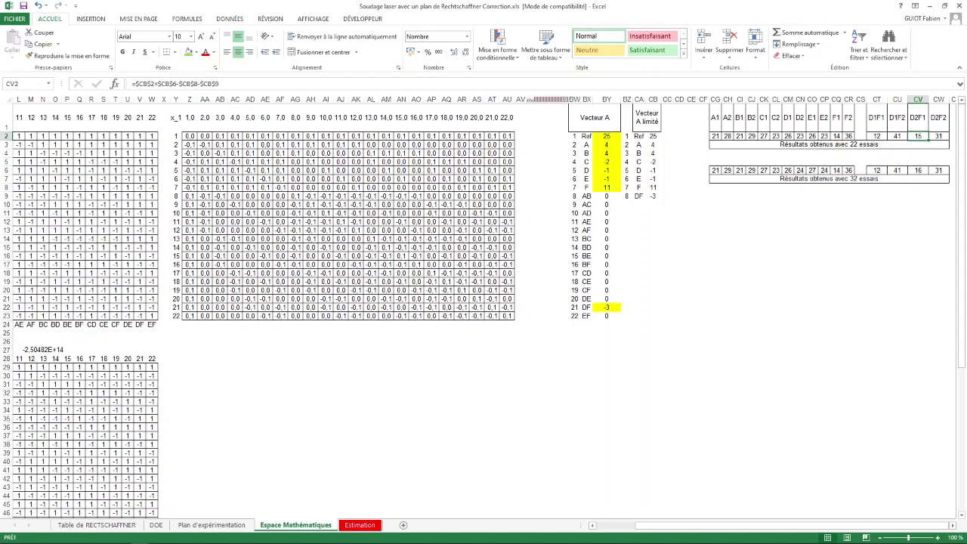
{"action": "left_click", "coordinate": [917, 171]}
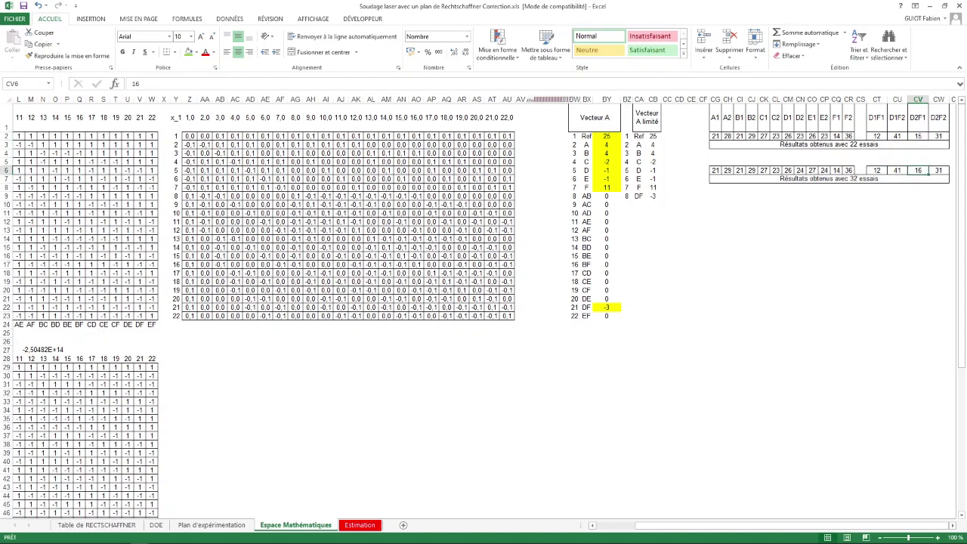
{"action": "left_click", "coordinate": [938, 136]}
{"action": "left_click", "coordinate": [938, 171]}
Select the full 22-trial and 32-trial result blocks in turn, finishing with the 22-trial levels A1 to F2.
{"action": "left_click_drag", "start_coordinate": [829, 144], "coordinate": [828, 113]}
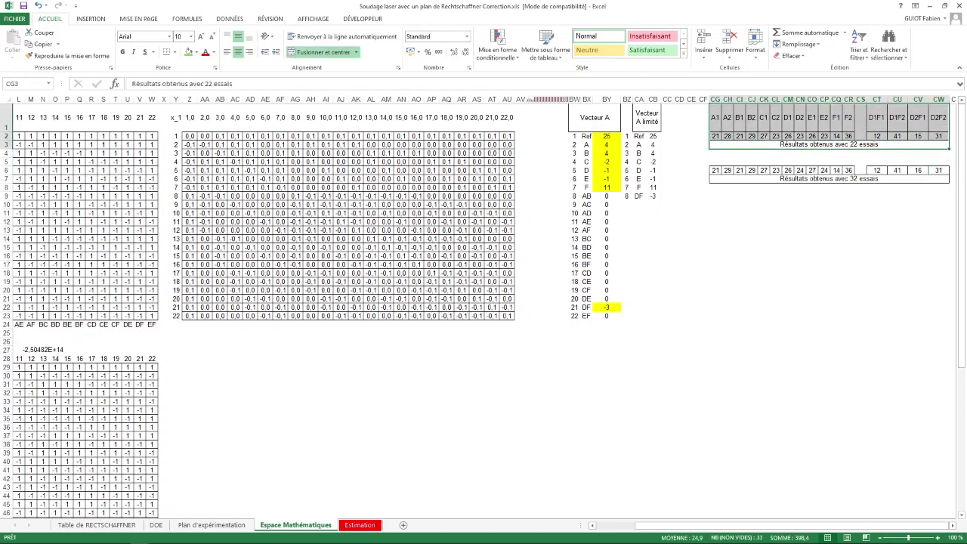
{"action": "left_click_drag", "start_coordinate": [828, 178], "coordinate": [828, 170]}
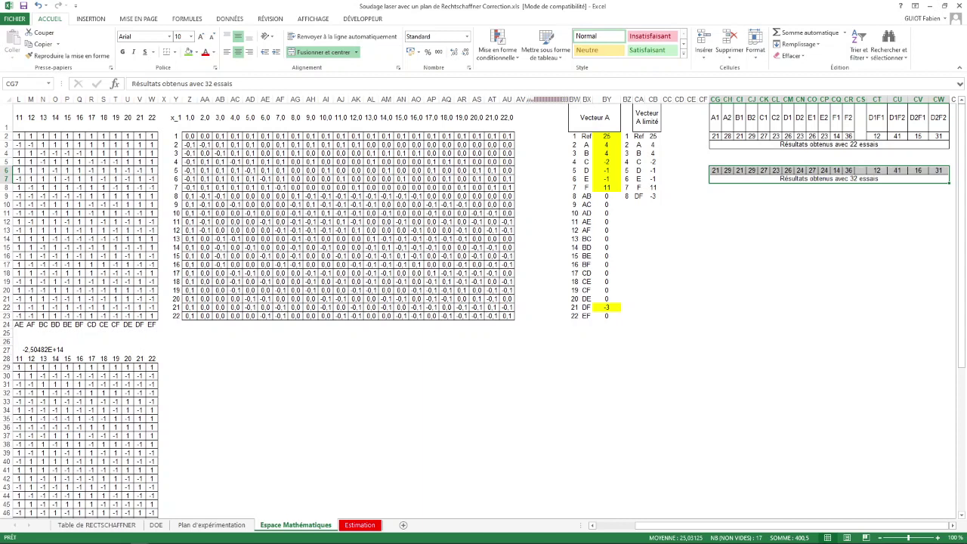
{"action": "left_click", "coordinate": [787, 247]}
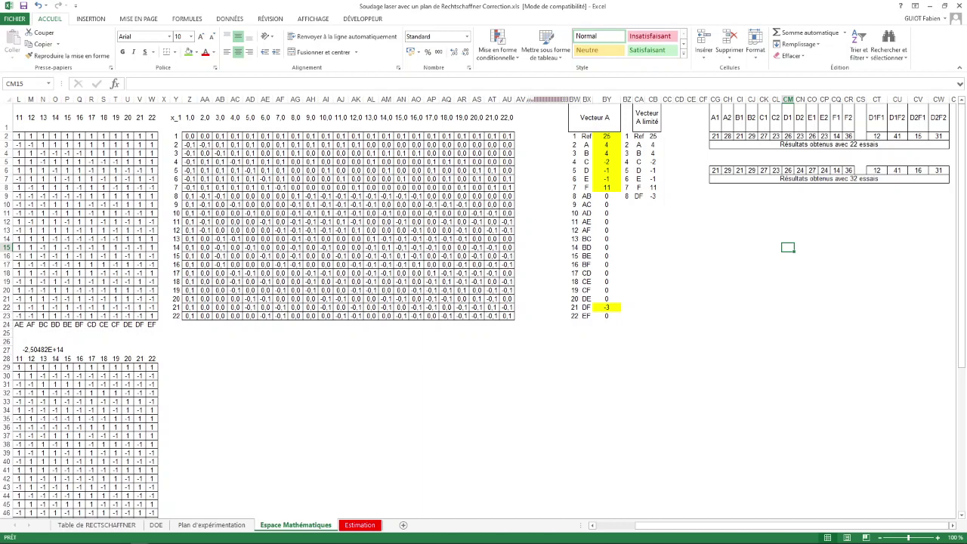
{"action": "left_click_drag", "start_coordinate": [715, 117], "coordinate": [849, 136]}
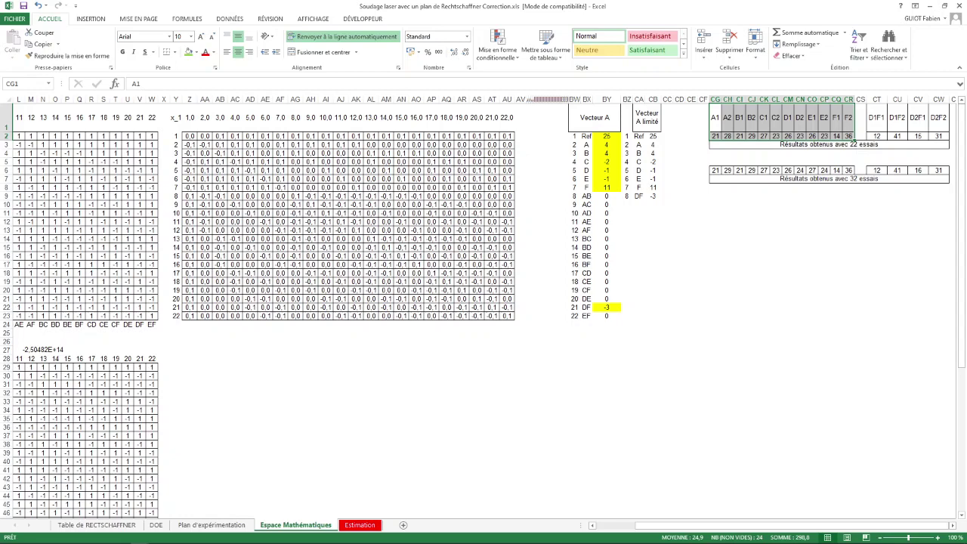
Open the Estimation sheet and review the full factorial plan of 64 combinations with its estimated "Nombre de soufflures" responses.
{"action": "left_click", "coordinate": [360, 525]}
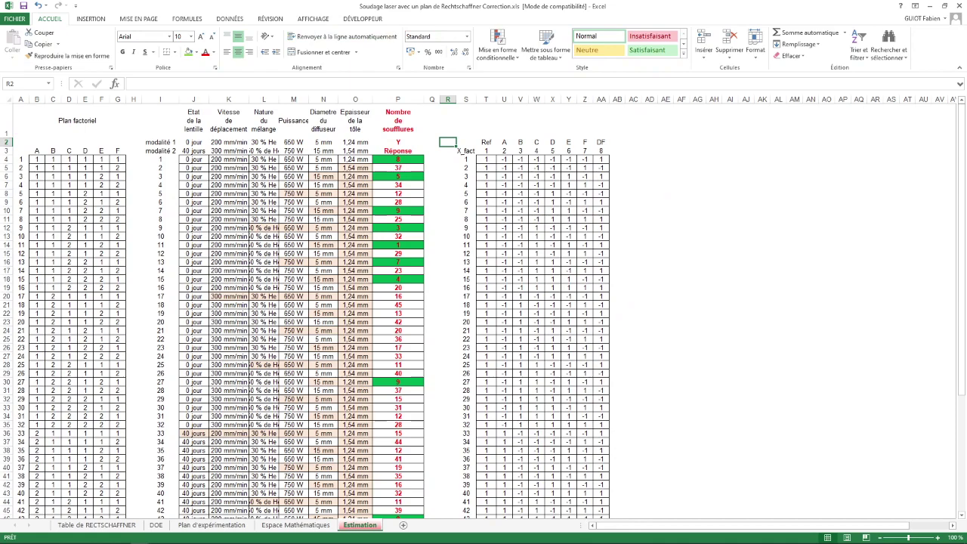
{"action": "scroll", "coordinate": [484, 310], "scroll_direction": "down", "scroll_amount": 5}
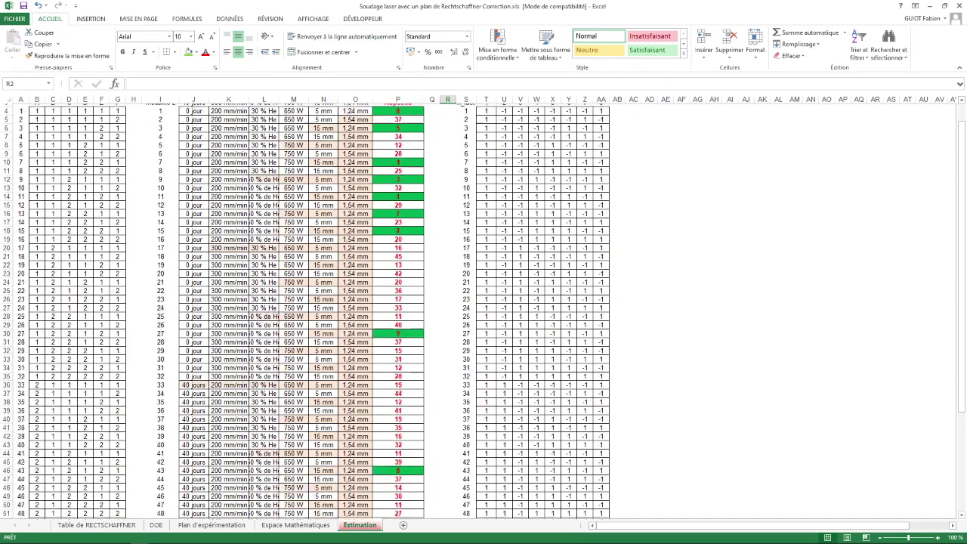
{"action": "scroll", "coordinate": [484, 310], "scroll_direction": "down", "scroll_amount": 2}
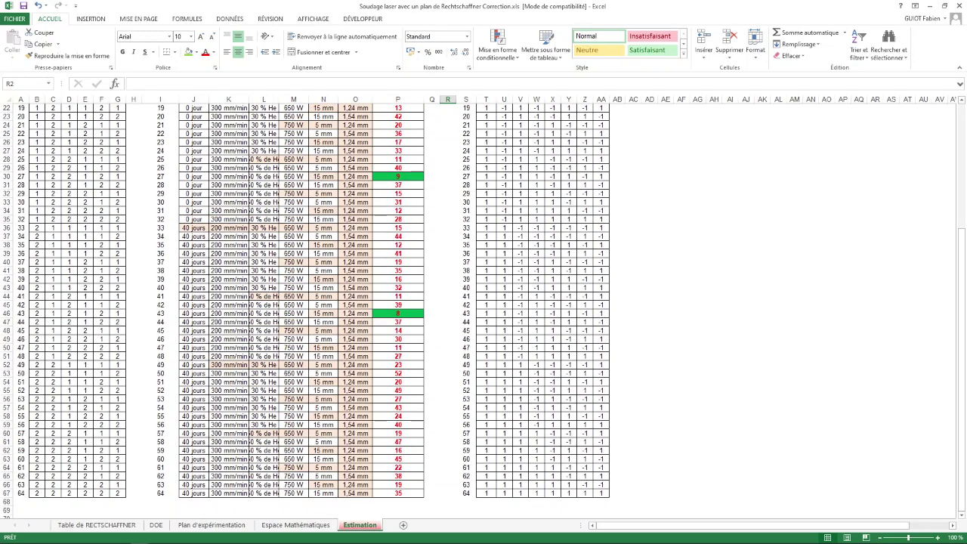
{"action": "scroll", "coordinate": [484, 310], "scroll_direction": "up", "scroll_amount": 7}
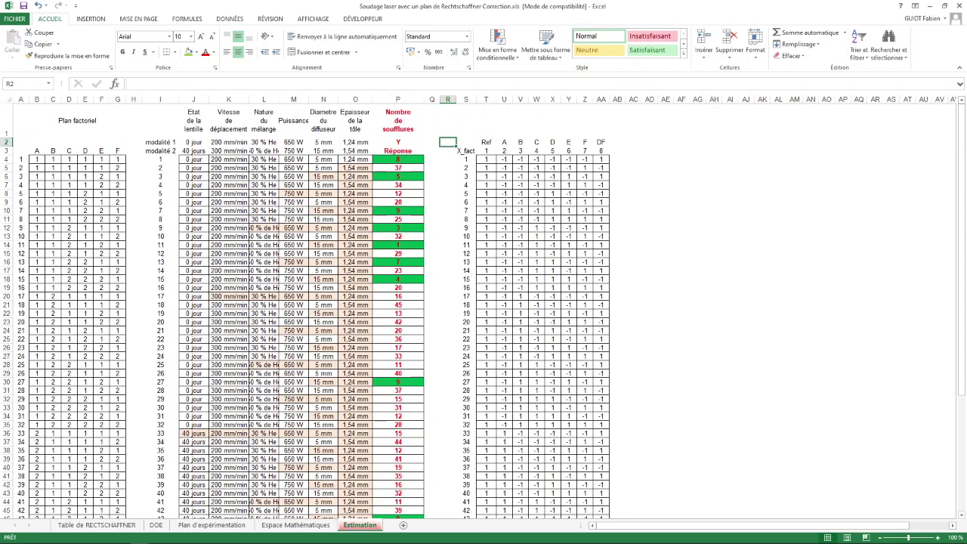
{"action": "scroll", "coordinate": [484, 310], "scroll_direction": "down", "scroll_amount": 6}
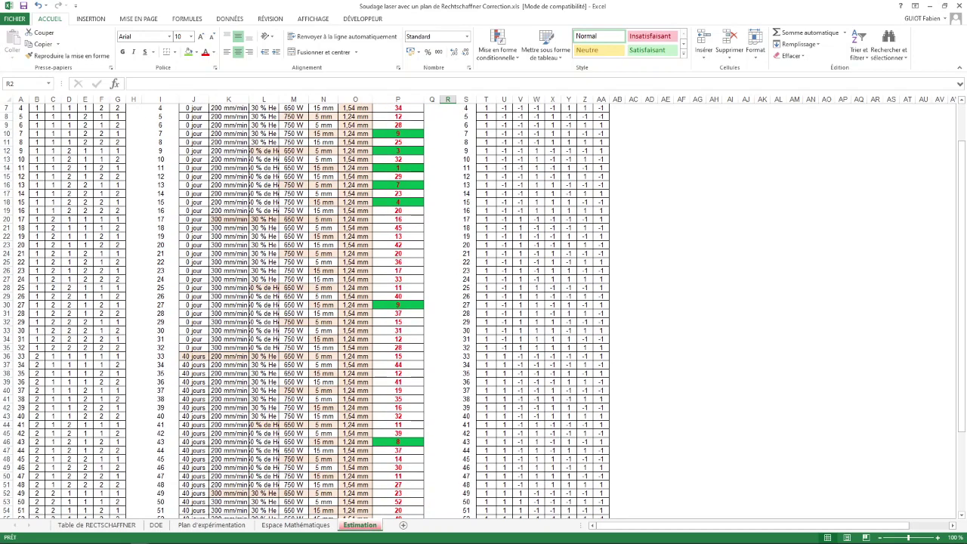
{"action": "scroll", "coordinate": [483, 310], "scroll_direction": "down", "scroll_amount": 2}
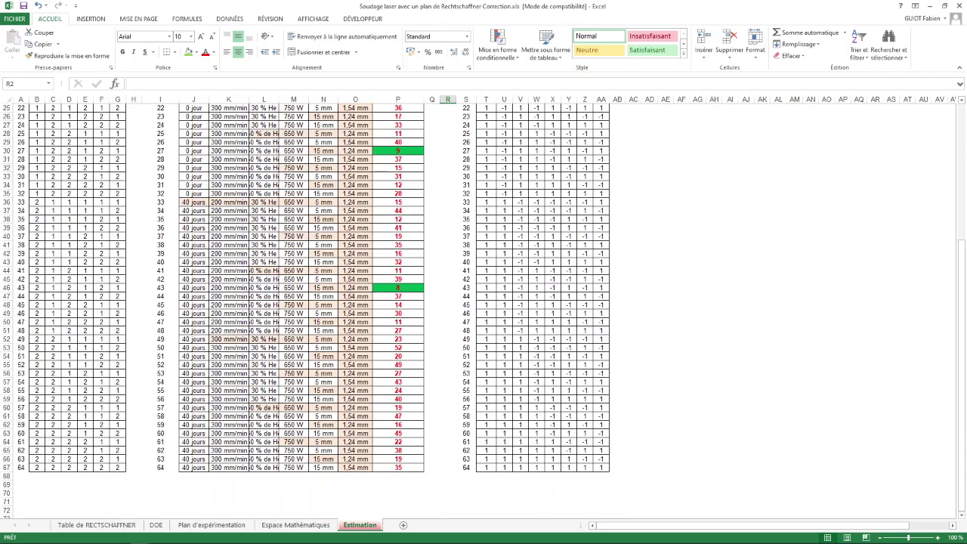
{"action": "scroll", "coordinate": [484, 309], "scroll_direction": "up", "scroll_amount": 1}
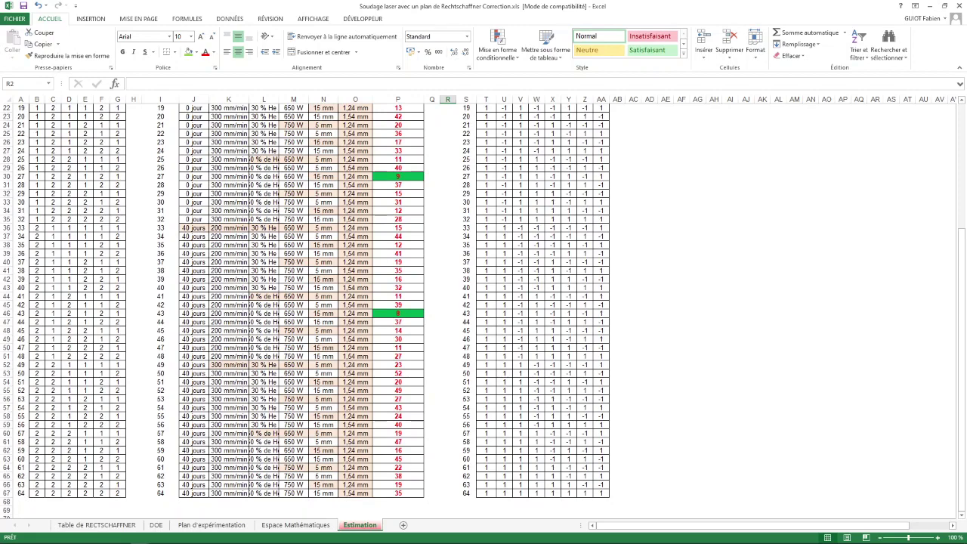
{"action": "scroll", "coordinate": [483, 310], "scroll_direction": "up", "scroll_amount": 6}
{"action": "scroll", "coordinate": [484, 310], "scroll_direction": "up", "scroll_amount": 1}
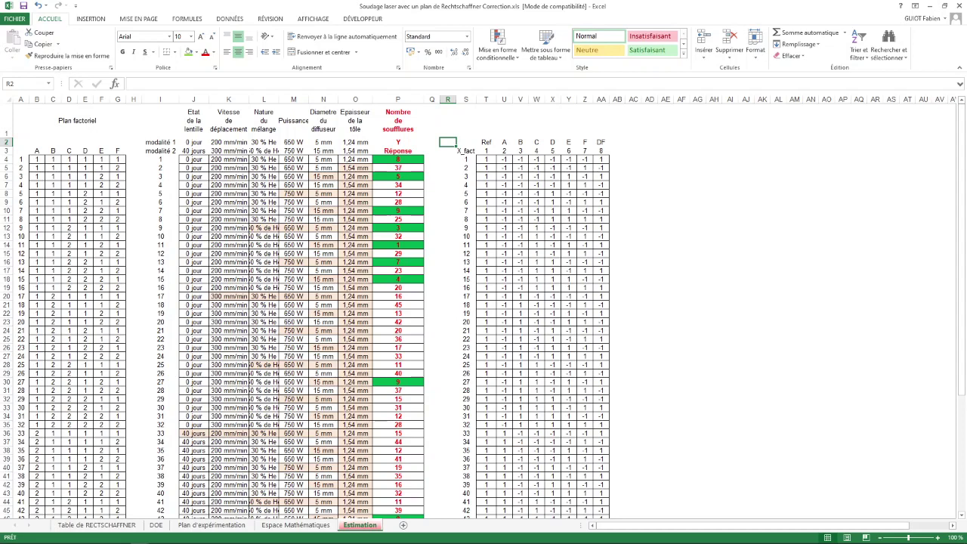
Inspect combination 33 of the factorial plan, checking its response formula and its six factor settings.
{"action": "left_click", "coordinate": [161, 433]}
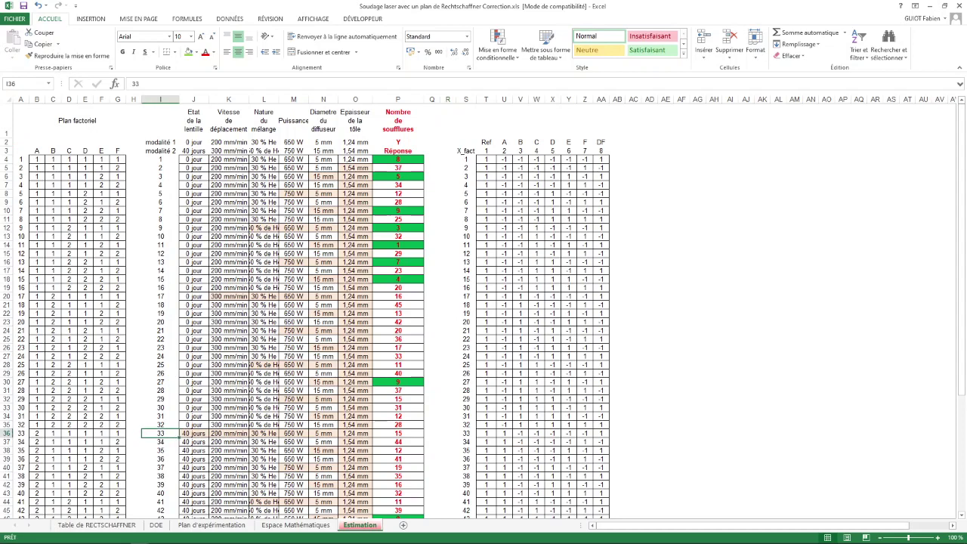
{"action": "left_click", "coordinate": [398, 432]}
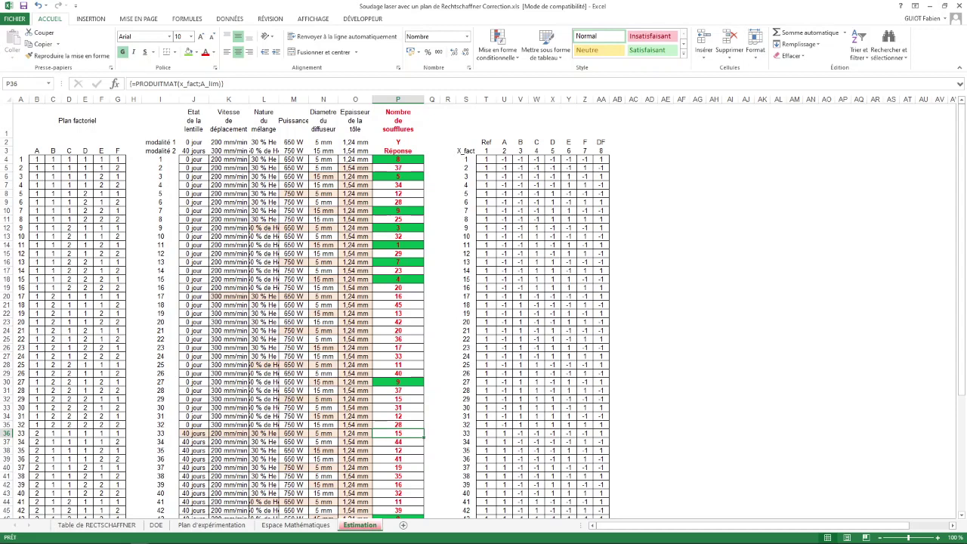
{"action": "left_click_drag", "start_coordinate": [193, 433], "coordinate": [358, 433]}
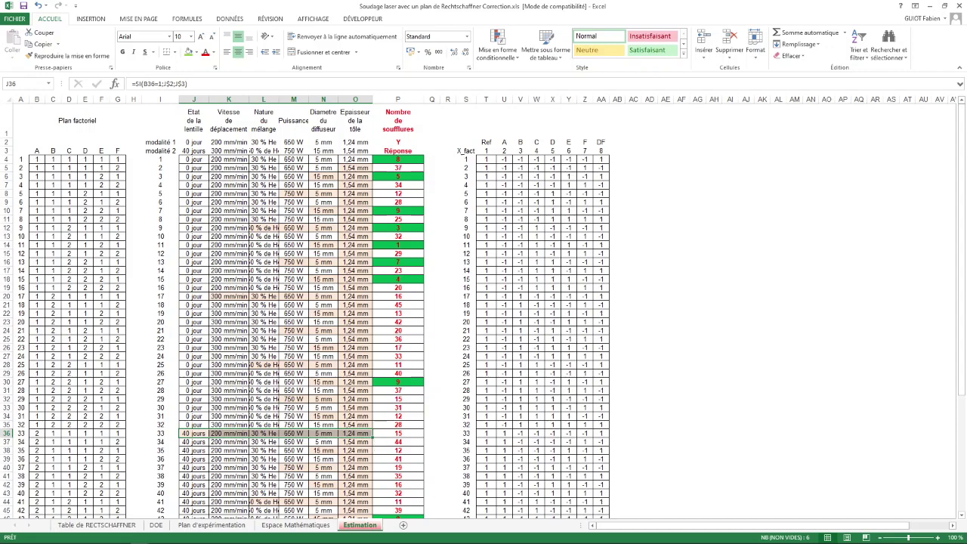
Point out the green-highlighted responses one by one, for combinations 1, 3, 7, 9, 11, 13, 15, 27 and 43.
{"action": "left_click", "coordinate": [431, 158]}
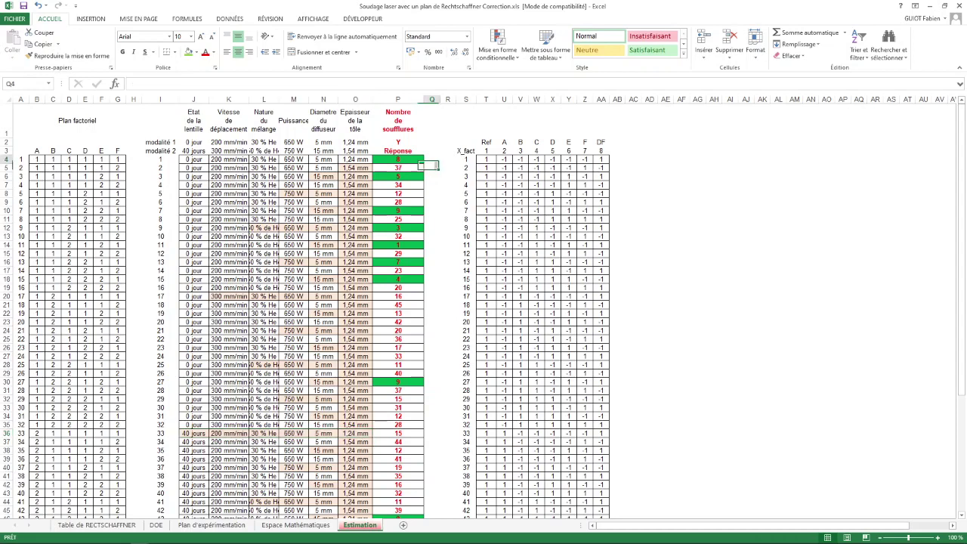
{"action": "left_click", "coordinate": [431, 176]}
{"action": "left_click", "coordinate": [432, 210]}
{"action": "left_click", "coordinate": [431, 227]}
{"action": "left_click", "coordinate": [431, 245]}
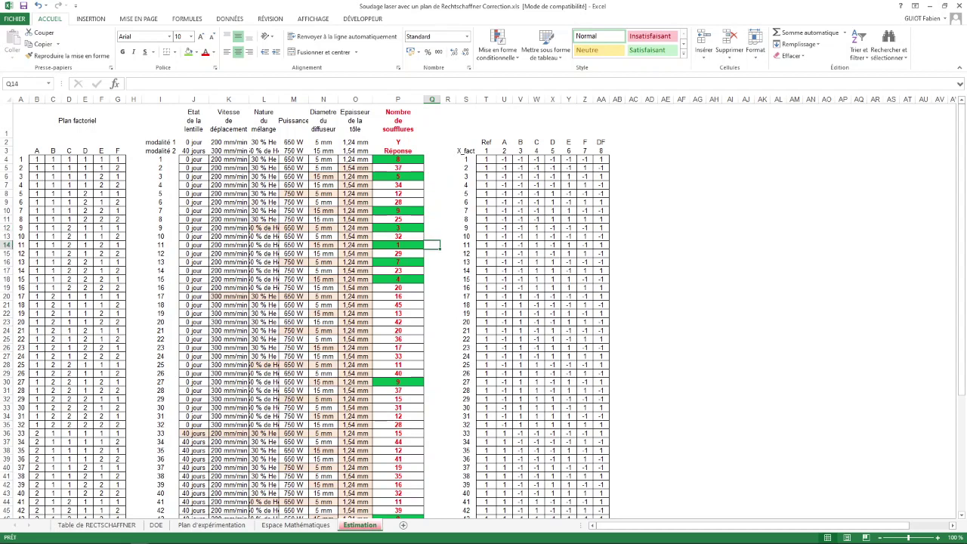
{"action": "left_click", "coordinate": [431, 261]}
{"action": "left_click", "coordinate": [431, 279]}
{"action": "left_click", "coordinate": [432, 381]}
{"action": "scroll", "coordinate": [432, 382], "scroll_direction": "down", "scroll_amount": 8}
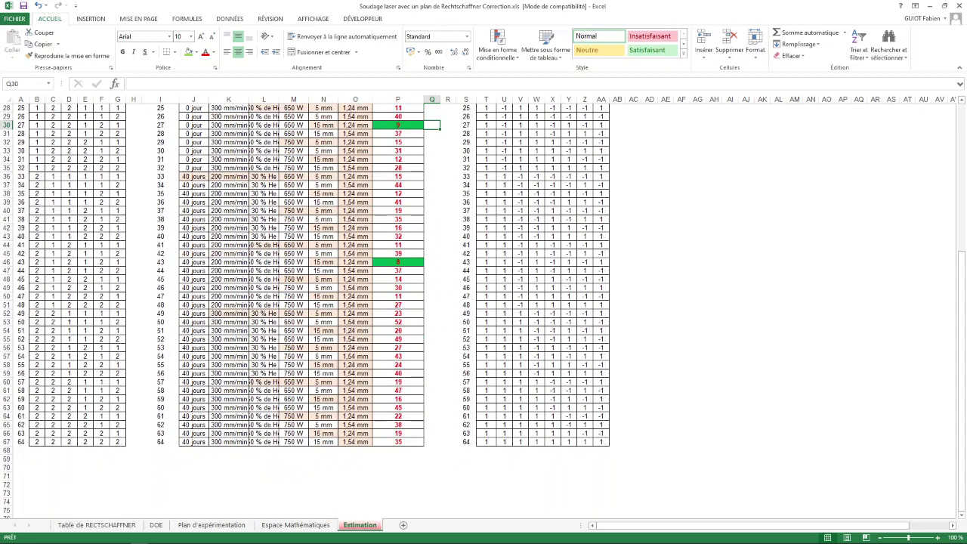
{"action": "left_click", "coordinate": [432, 261]}
{"action": "scroll", "coordinate": [431, 262], "scroll_direction": "up", "scroll_amount": 9}
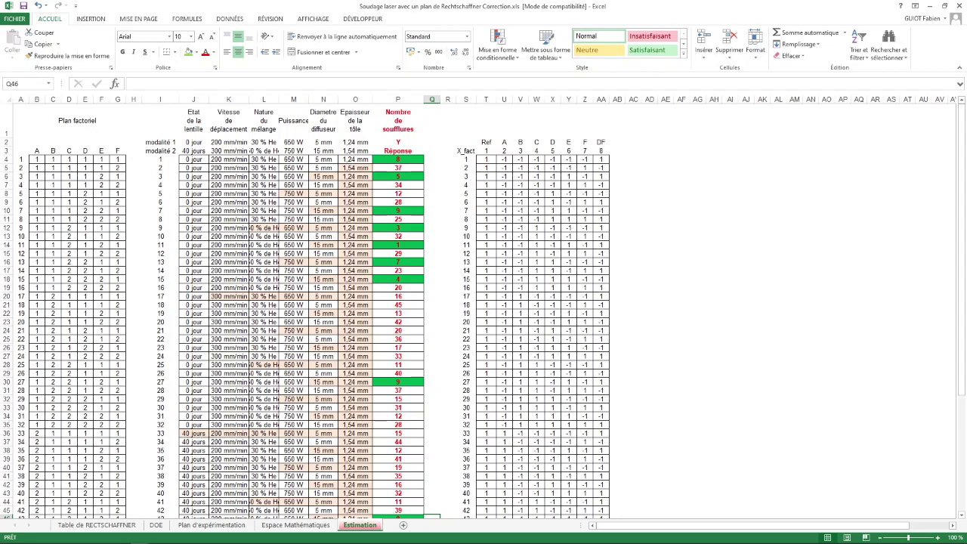
Review the estimated responses once more from combination 1 down to combination 64.
{"action": "left_click", "coordinate": [431, 158]}
{"action": "scroll", "coordinate": [484, 302], "scroll_direction": "down", "scroll_amount": 2}
{"action": "scroll", "coordinate": [484, 311], "scroll_direction": "down", "scroll_amount": 4}
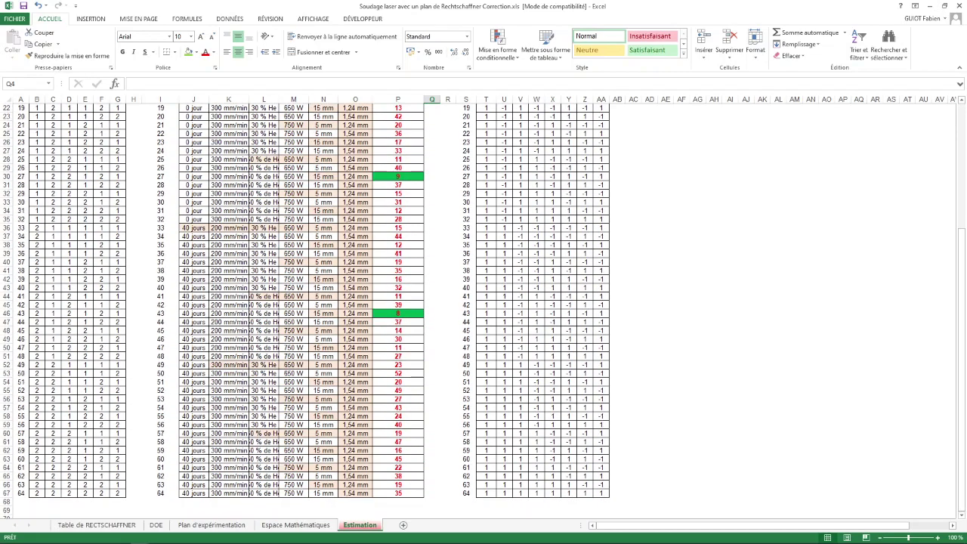
{"action": "scroll", "coordinate": [484, 311], "scroll_direction": "up", "scroll_amount": 7}
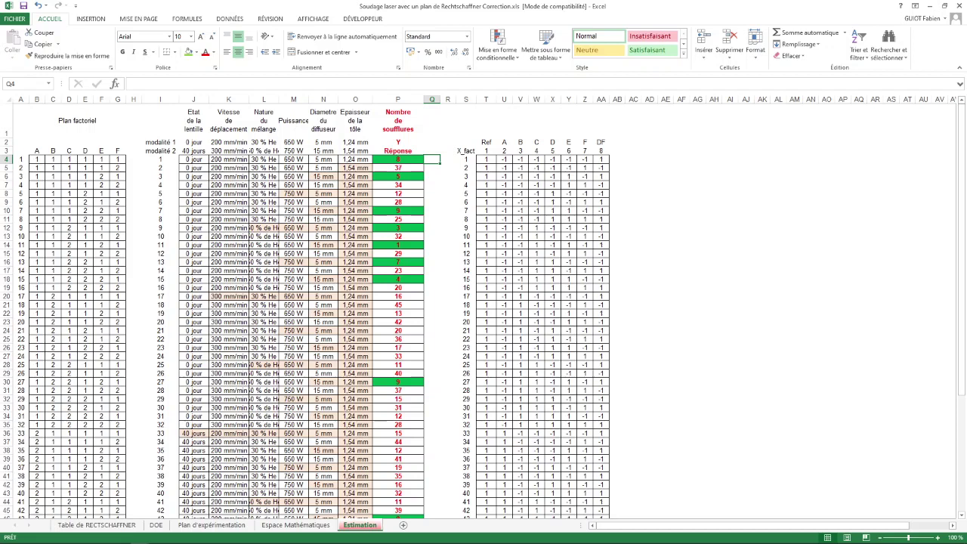
Inspect combination 1's sheet thickness formula, and combination 15's response, diffuser diameter and power formulas.
{"action": "left_click", "coordinate": [355, 159]}
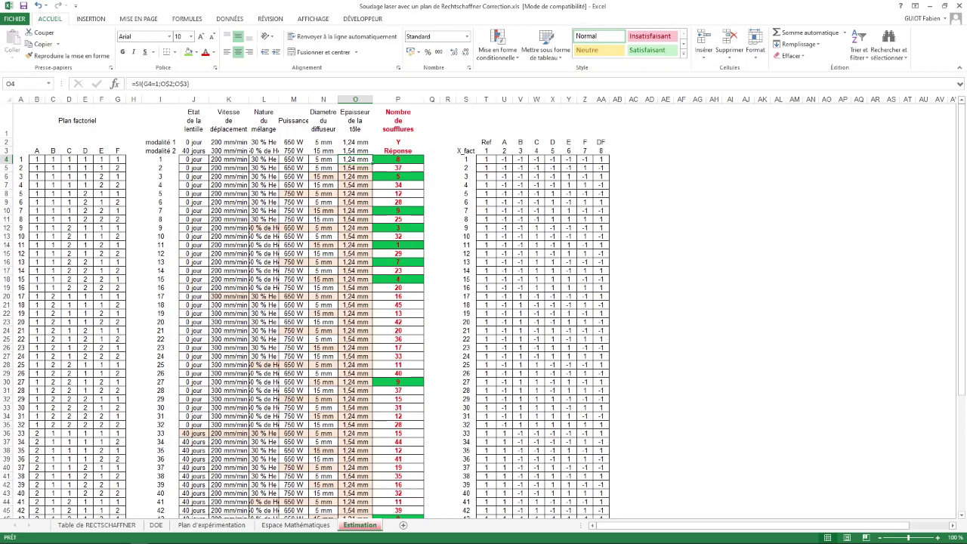
{"action": "left_click", "coordinate": [398, 279]}
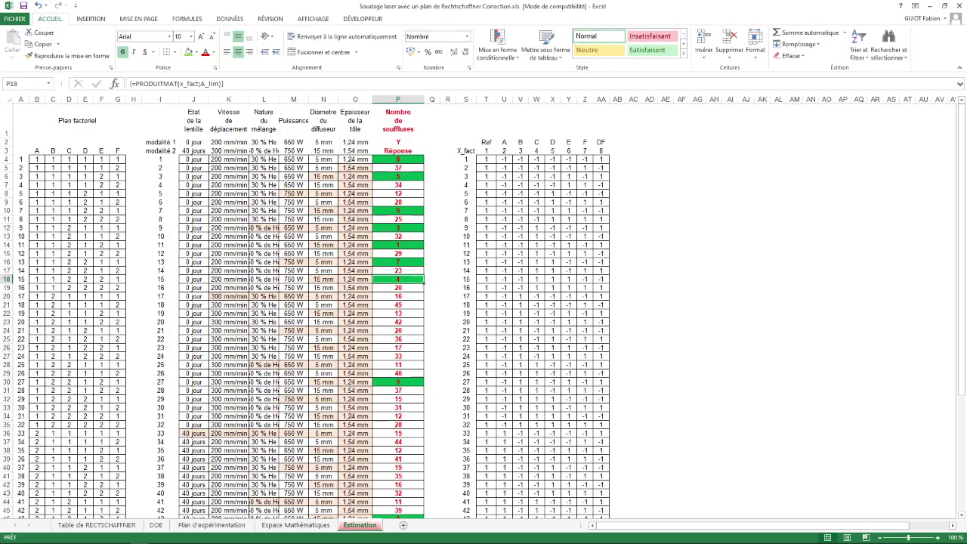
{"action": "key", "text": "Left"}
{"action": "key", "text": "Left"}
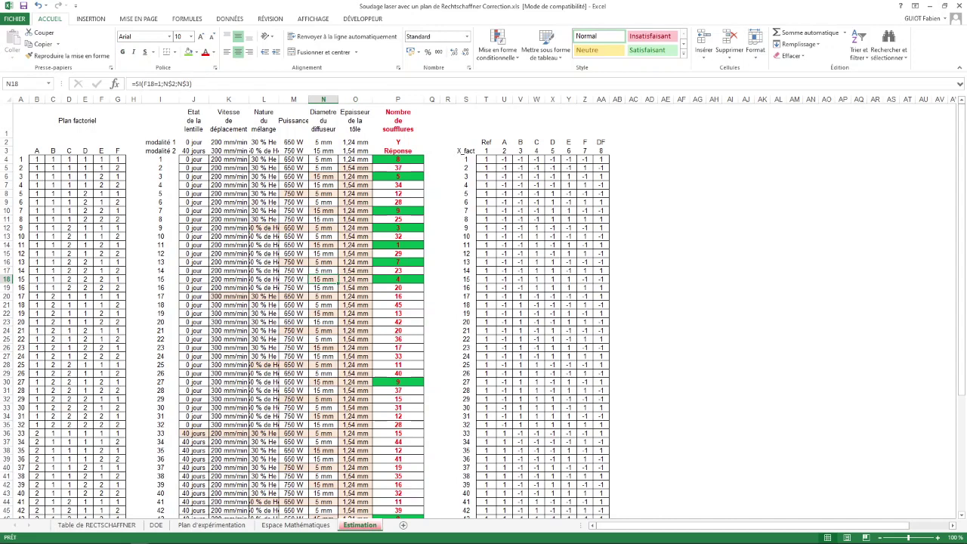
{"action": "key", "text": "Left"}
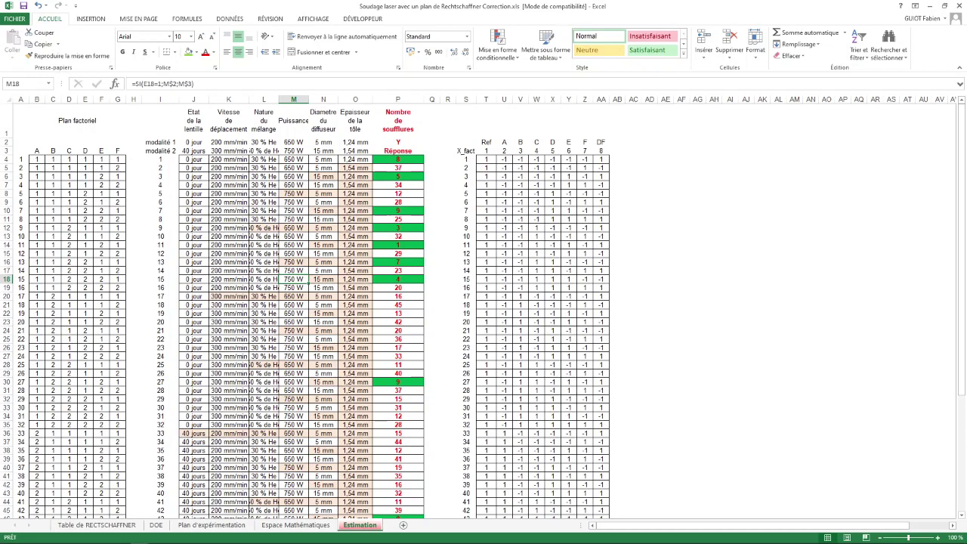
Widen the gas mixture column (Nature du mélange) in the estimation table so its entries fit fully.
{"action": "left_click_drag", "start_coordinate": [279, 98], "coordinate": [290, 99]}
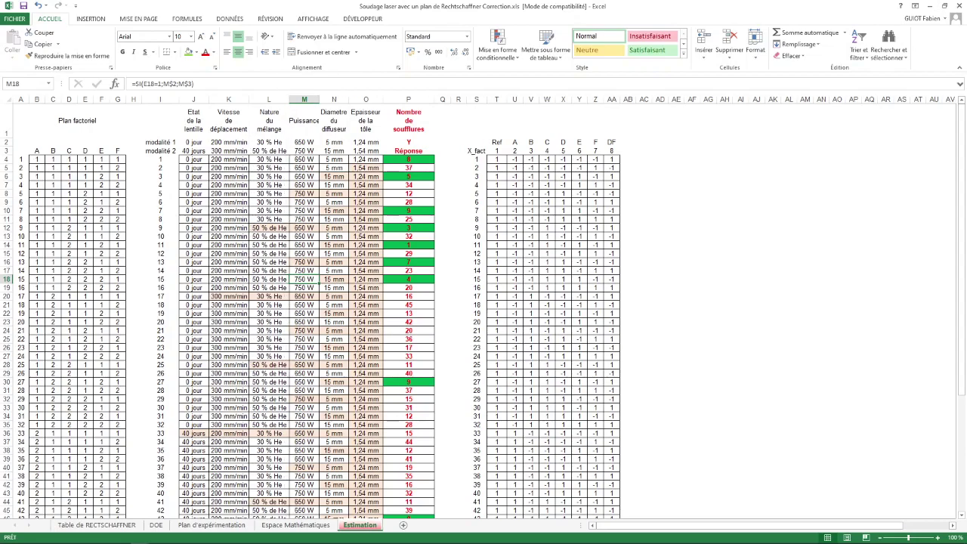
{"action": "scroll", "coordinate": [483, 311], "scroll_direction": "down", "scroll_amount": 3}
{"action": "scroll", "coordinate": [483, 311], "scroll_direction": "up", "scroll_amount": 2}
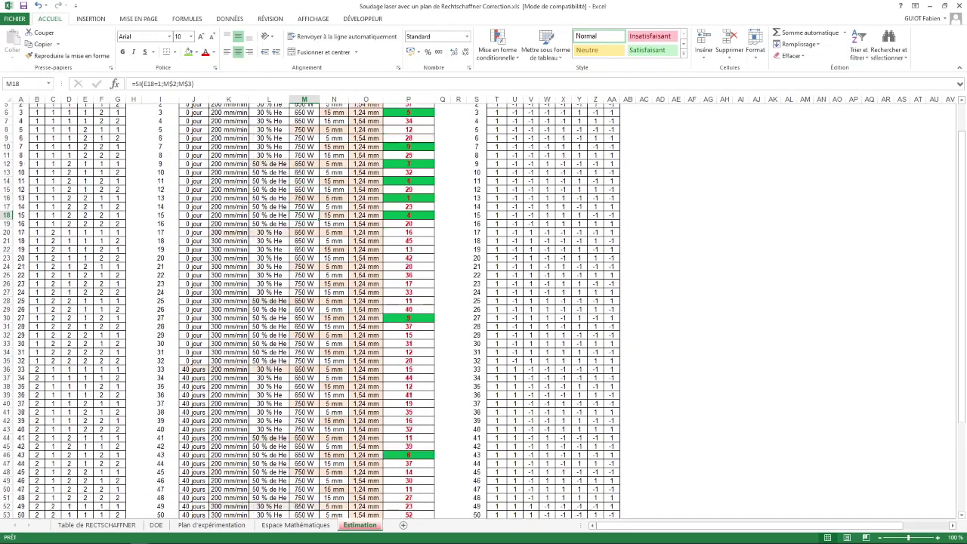
Inspect combination 11's response and its factor settings, and review the estimated responses down to combination 64.
{"action": "left_click", "coordinate": [408, 244]}
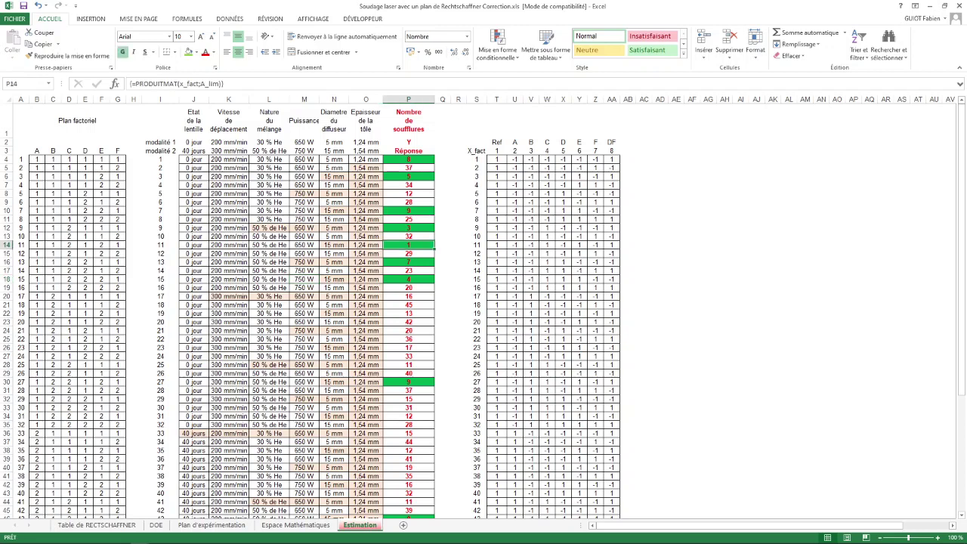
{"action": "left_click", "coordinate": [365, 244]}
{"action": "left_click_drag", "start_coordinate": [365, 245], "coordinate": [269, 245]}
{"action": "left_click", "coordinate": [304, 245]}
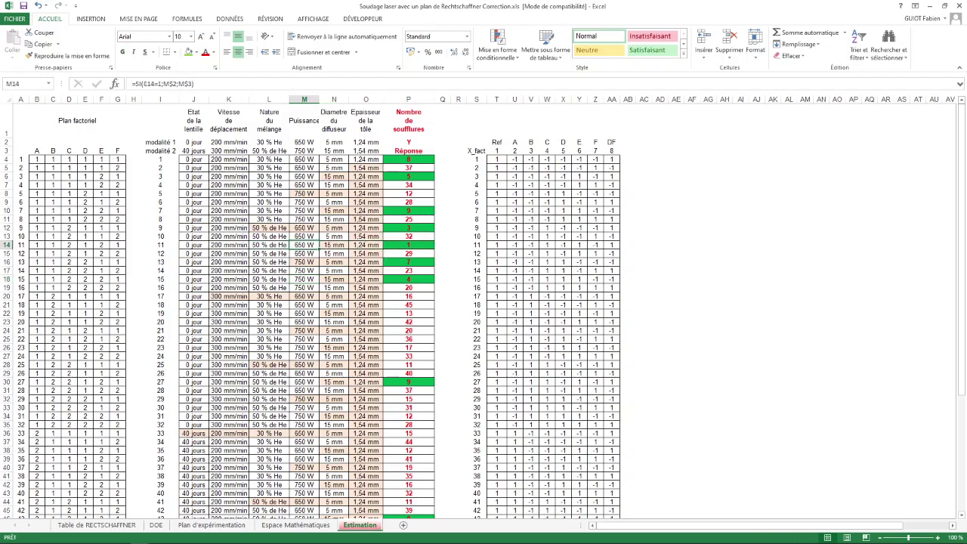
{"action": "left_click", "coordinate": [408, 245]}
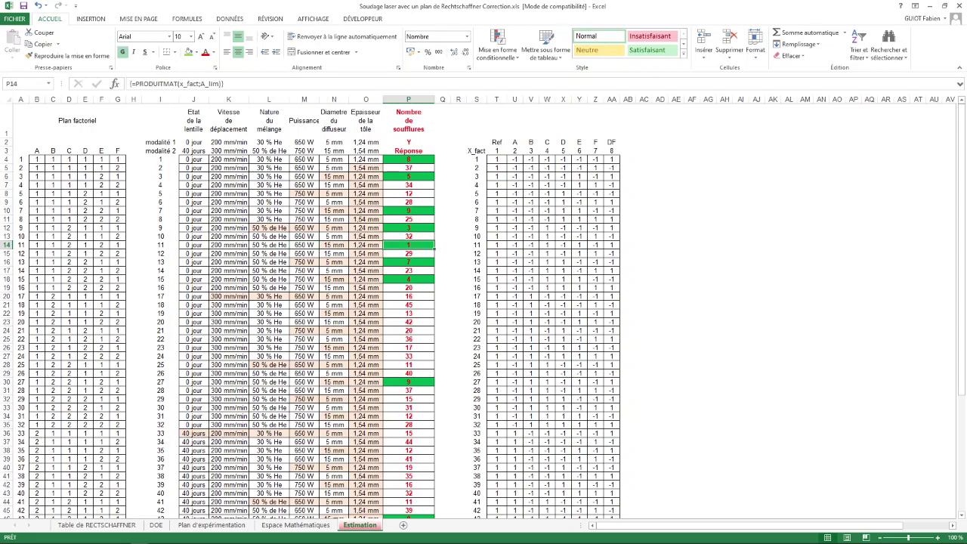
{"action": "scroll", "coordinate": [483, 312], "scroll_direction": "down", "scroll_amount": 1}
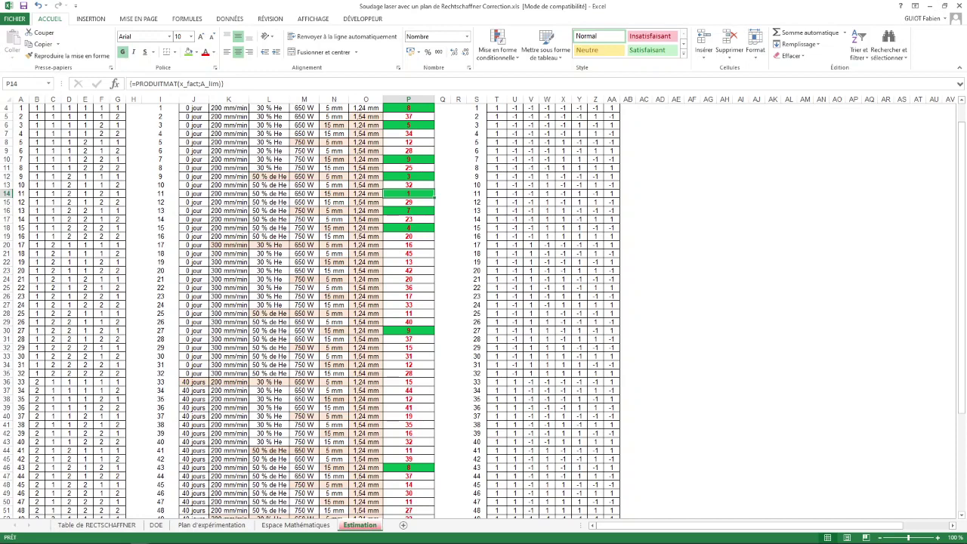
{"action": "scroll", "coordinate": [483, 312], "scroll_direction": "down", "scroll_amount": 5}
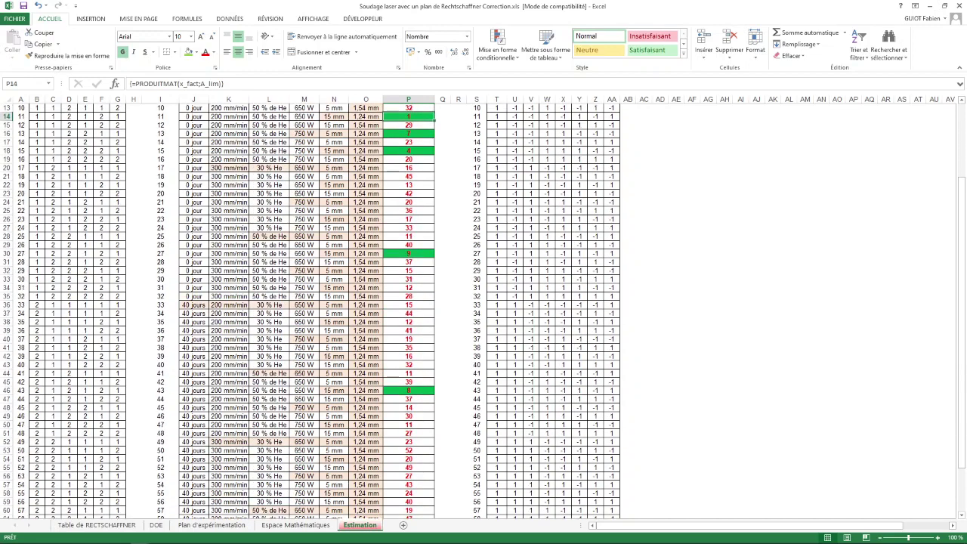
{"action": "scroll", "coordinate": [483, 311], "scroll_direction": "down", "scroll_amount": 2}
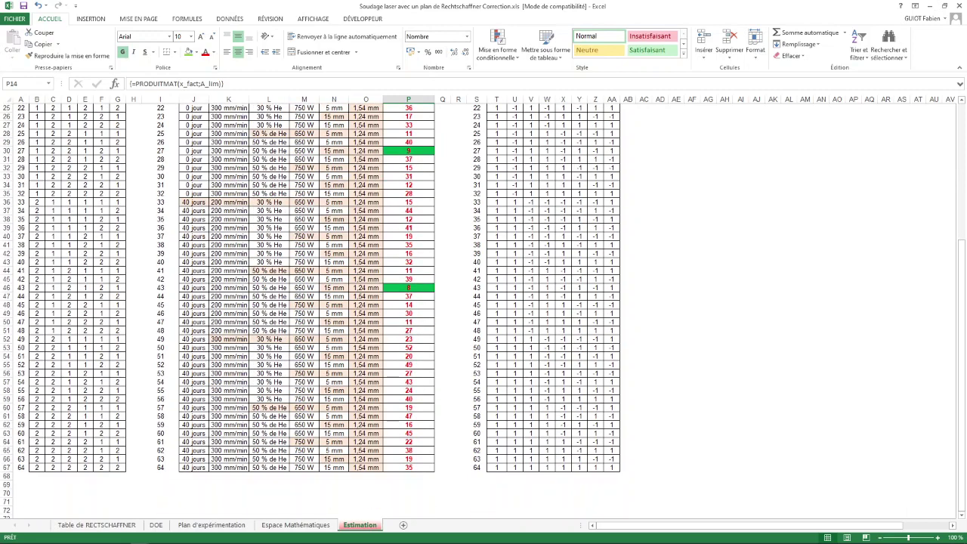
{"action": "scroll", "coordinate": [483, 311], "scroll_direction": "up", "scroll_amount": 8}
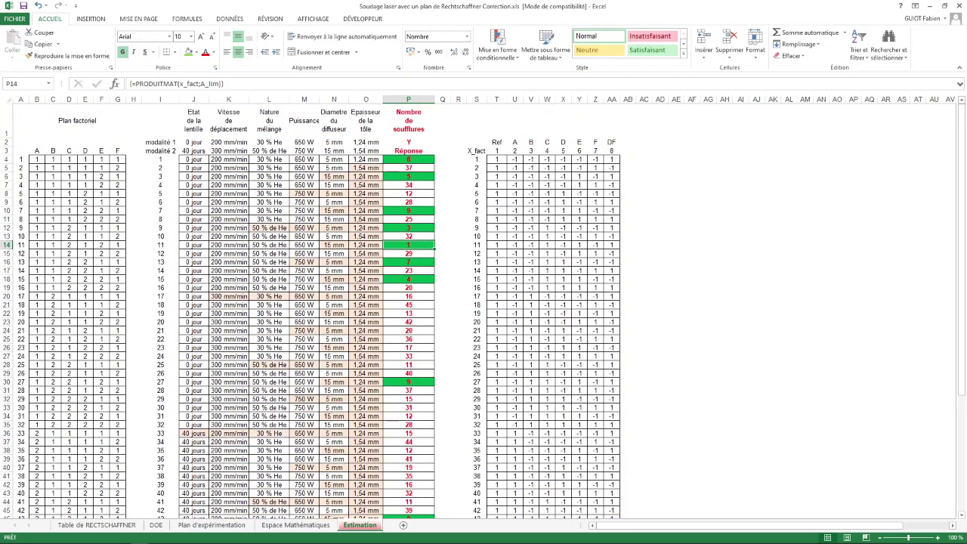
Point out the factor headings of the factorial plan from A onward, and factor A's levels for combinations 1 to 16.
{"action": "left_click", "coordinate": [37, 150]}
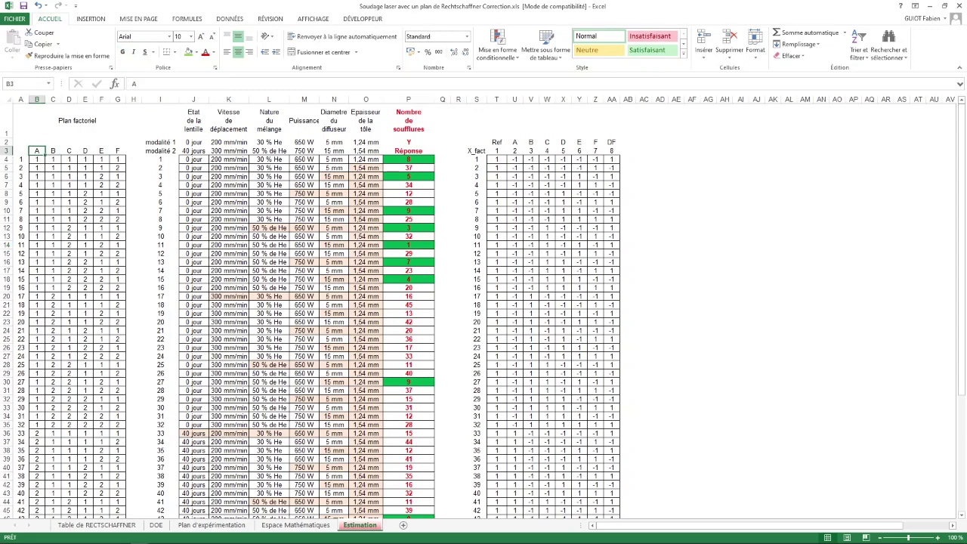
{"action": "left_click_drag", "start_coordinate": [117, 150], "coordinate": [86, 150]}
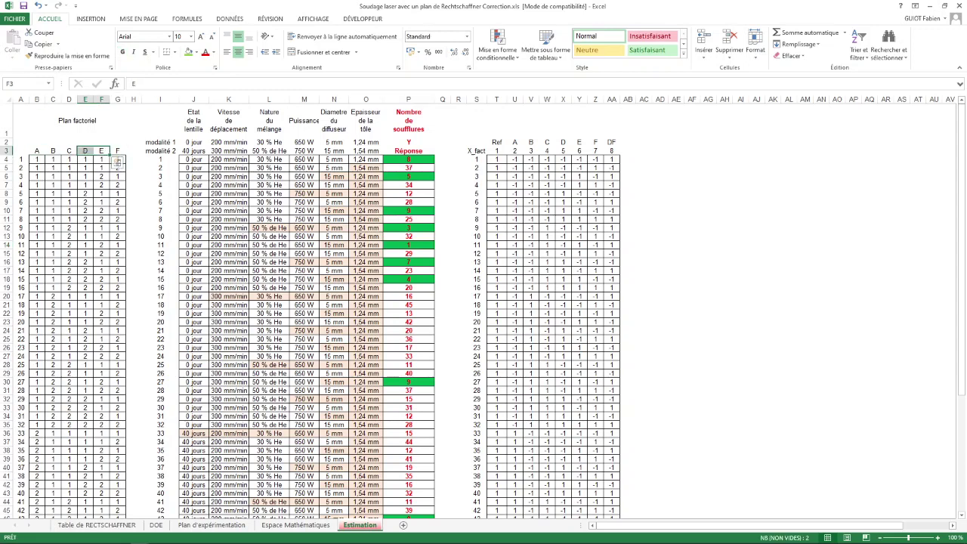
{"action": "left_click", "coordinate": [37, 150]}
{"action": "key", "text": "Right"}
{"action": "key", "text": "Right"}
{"action": "key", "text": "Right"}
{"action": "key", "text": "Right"}
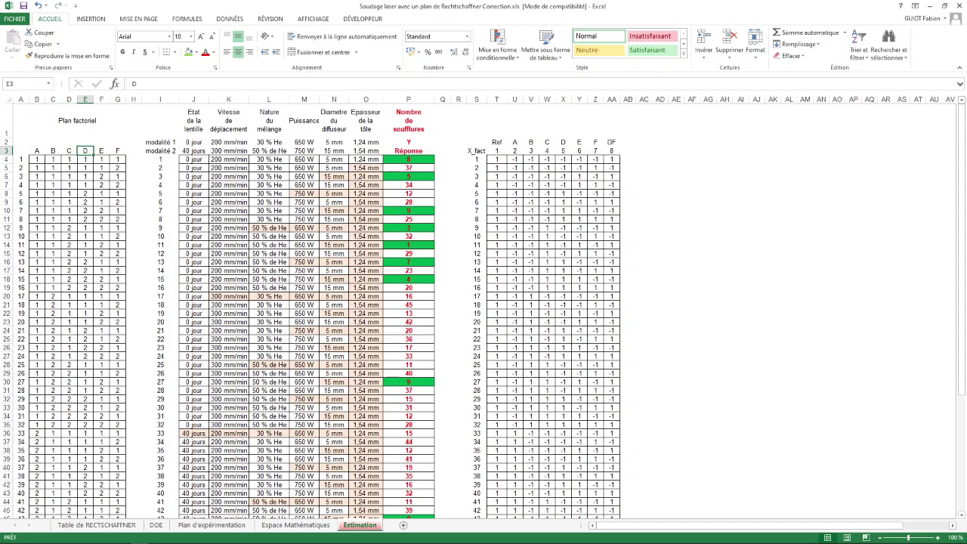
{"action": "key", "text": "Right"}
{"action": "left_click_drag", "start_coordinate": [37, 159], "coordinate": [37, 288]}
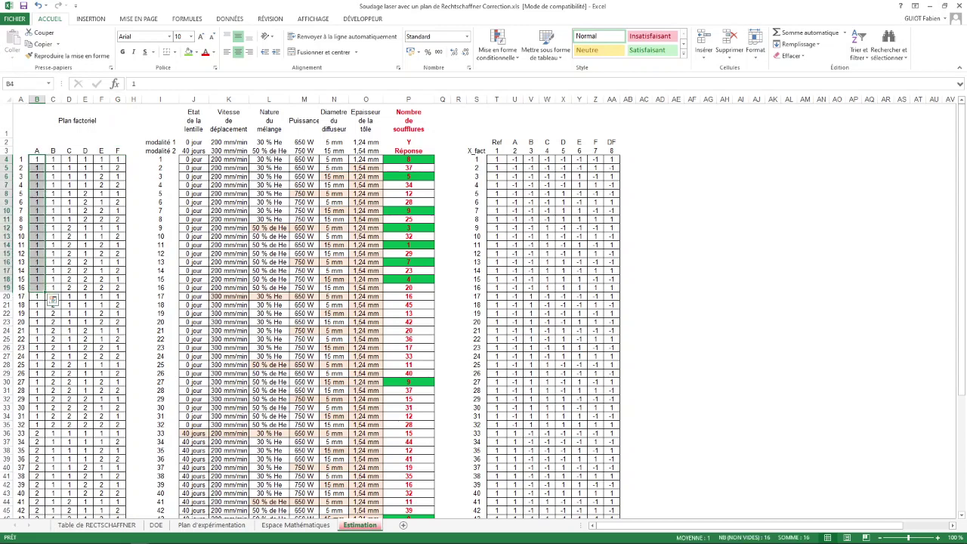
Point out the combination numbers beside the settings table, and inspect combination 1's lens state and response formulas.
{"action": "left_click_drag", "start_coordinate": [160, 160], "coordinate": [160, 228]}
{"action": "left_click", "coordinate": [194, 160]}
{"action": "left_click", "coordinate": [193, 159]}
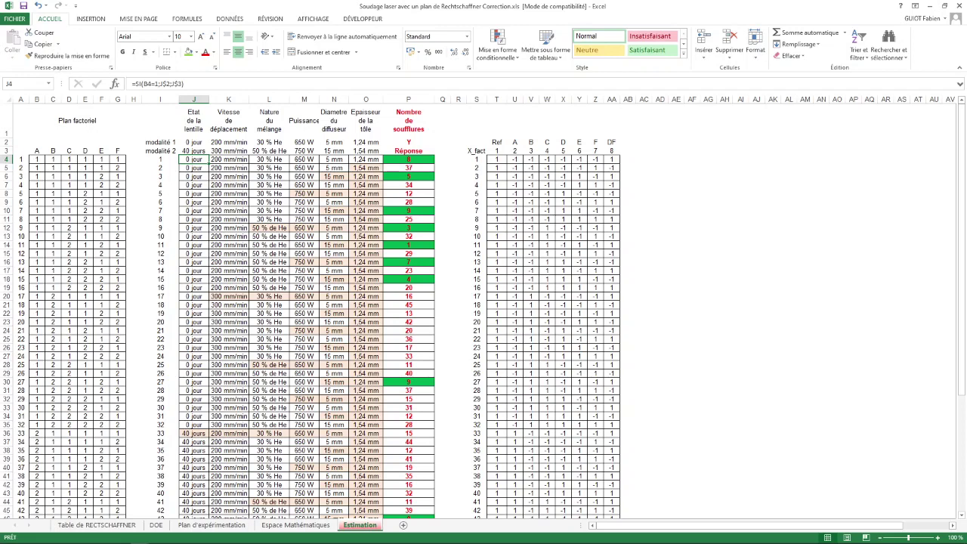
{"action": "left_click", "coordinate": [408, 159]}
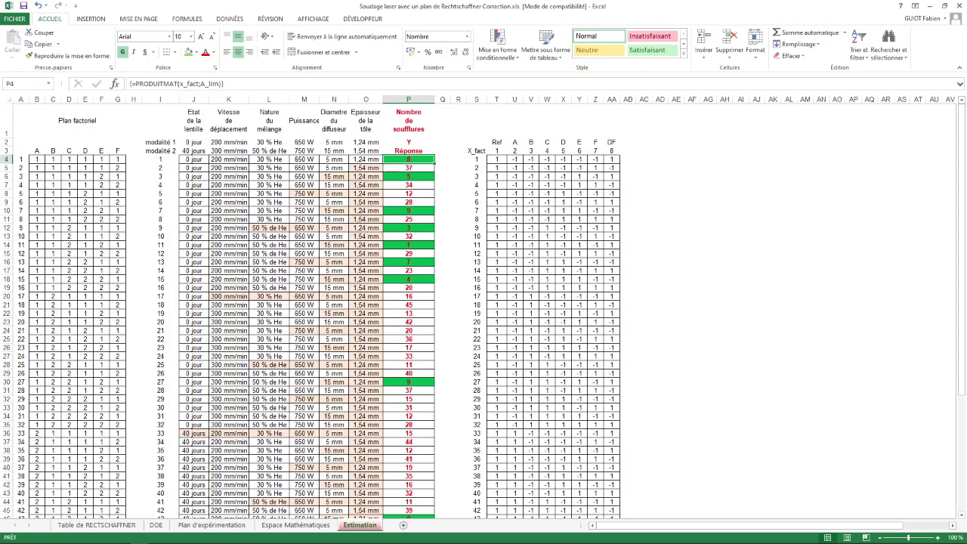
View the Espace Mathématiques sheet at 30 % zoom to show the named matrices x, X_1 and tX.
{"action": "left_click", "coordinate": [295, 525]}
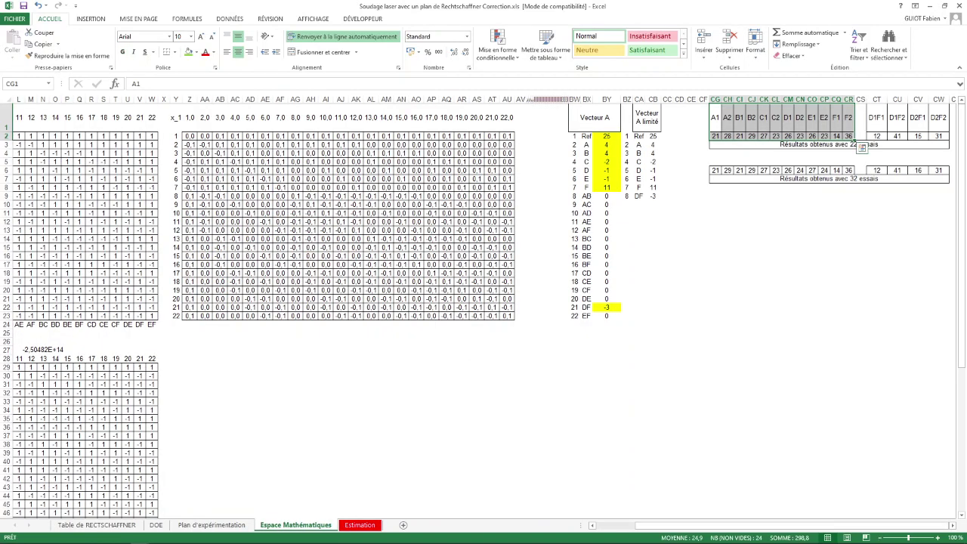
{"action": "scroll", "coordinate": [861, 148], "scroll_direction": "down", "scroll_amount": 3}
{"action": "scroll", "coordinate": [861, 147], "scroll_direction": "down", "scroll_amount": 4}
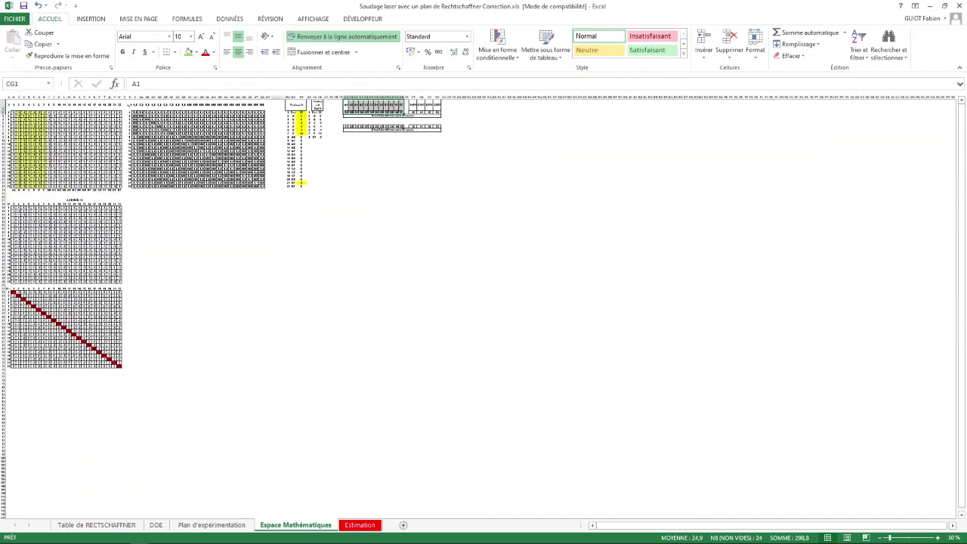
{"action": "scroll", "coordinate": [861, 147], "scroll_direction": "down", "scroll_amount": 1}
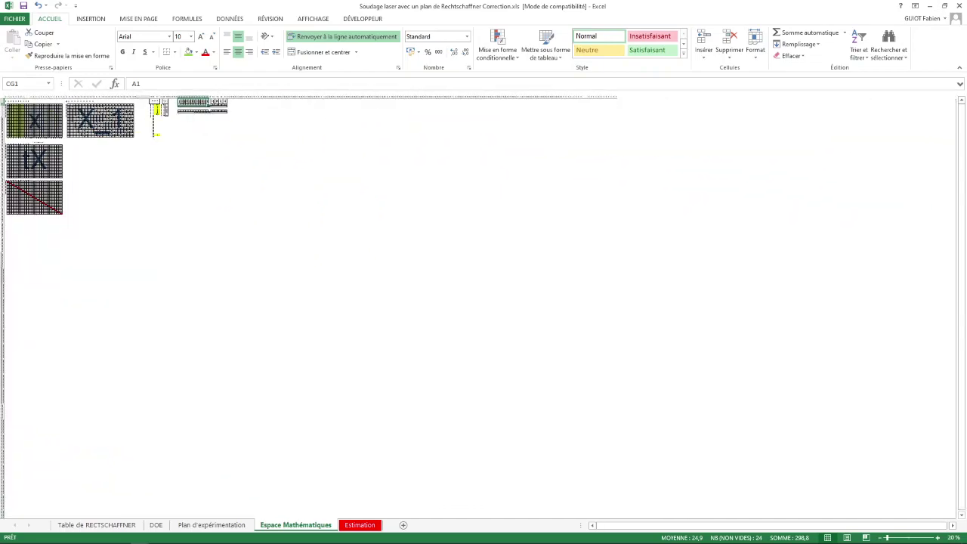
{"action": "scroll", "coordinate": [861, 147], "scroll_direction": "up", "scroll_amount": 1}
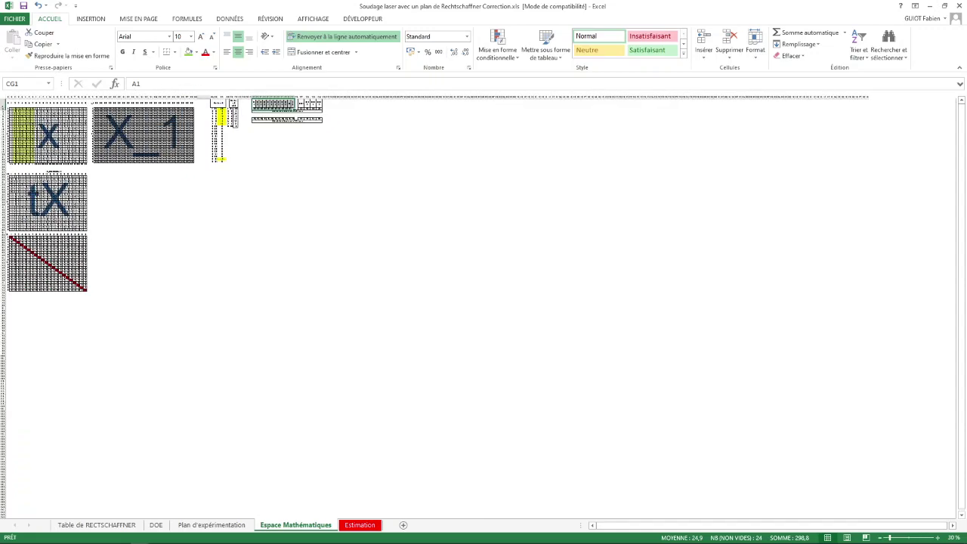
{"action": "scroll", "coordinate": [861, 147], "scroll_direction": "up", "scroll_amount": 1}
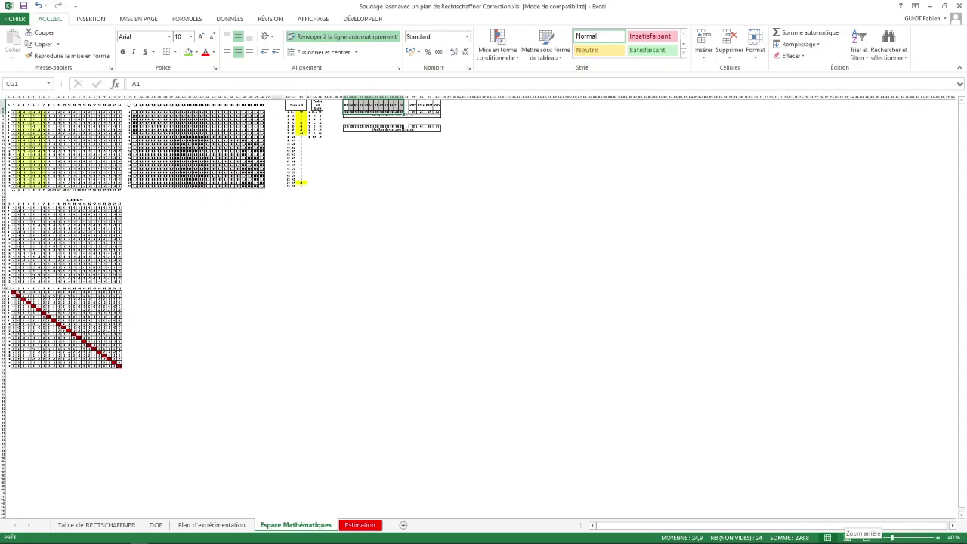
{"action": "left_click", "coordinate": [880, 537]}
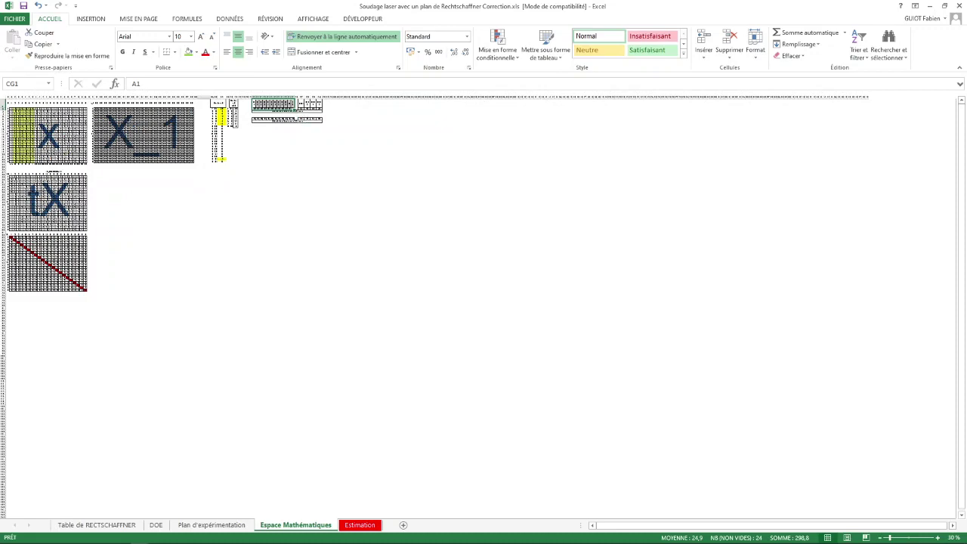
Show the x_fact range name on the Estimation sheet at 30 % zoom, and restore the zoom to 100 %.
{"action": "left_click", "coordinate": [359, 524]}
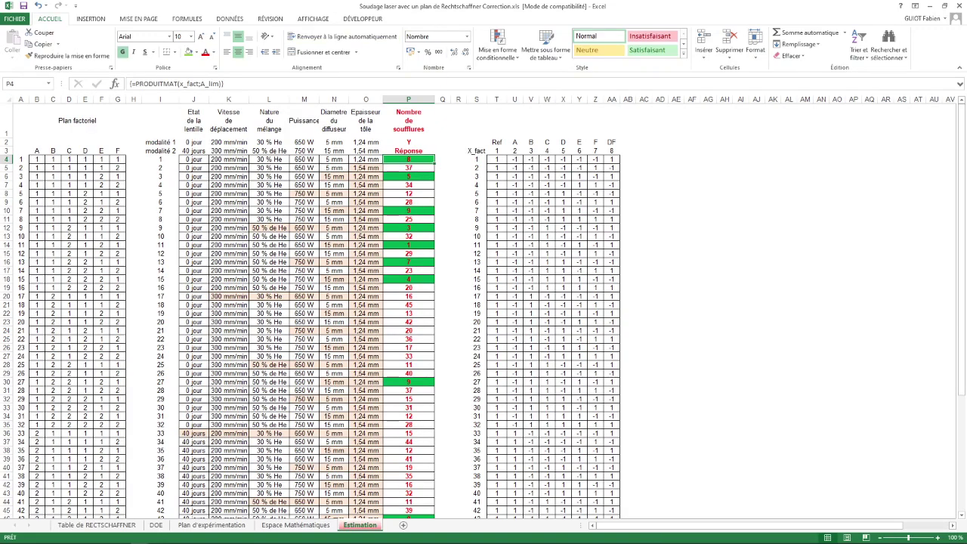
{"action": "left_click", "coordinate": [880, 537]}
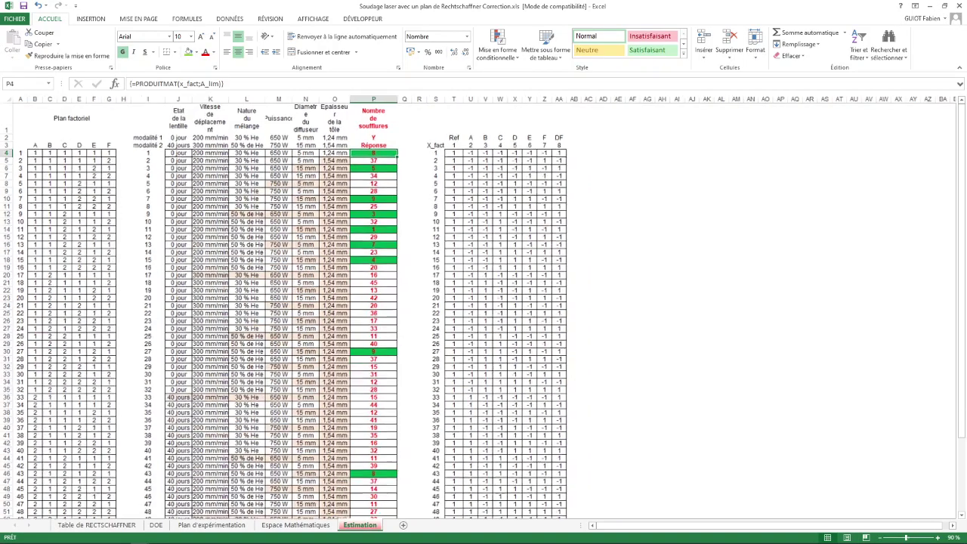
{"action": "left_click", "coordinate": [880, 537]}
{"action": "left_click", "coordinate": [879, 537]}
{"action": "left_click", "coordinate": [881, 537]}
{"action": "left_click", "coordinate": [881, 537]}
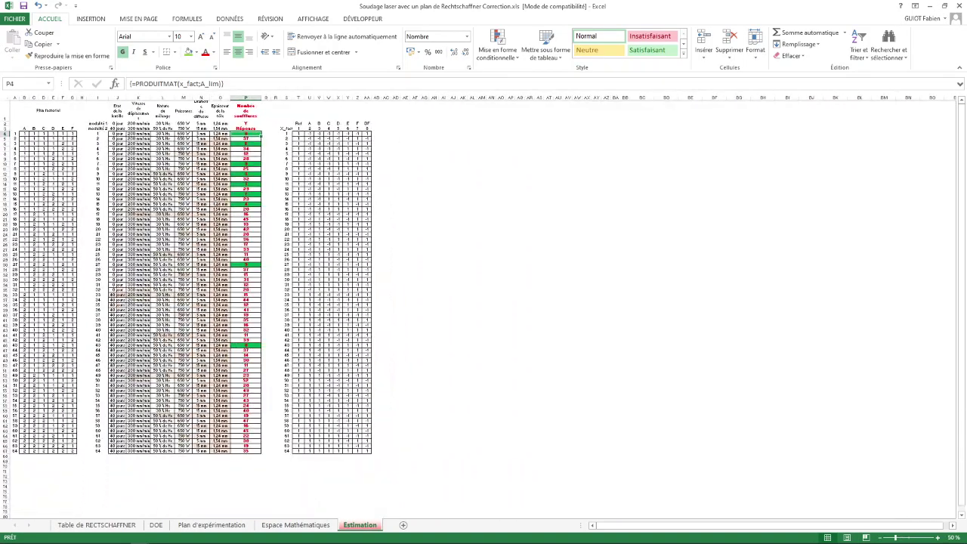
{"action": "left_click", "coordinate": [881, 537]}
{"action": "left_click", "coordinate": [880, 537]}
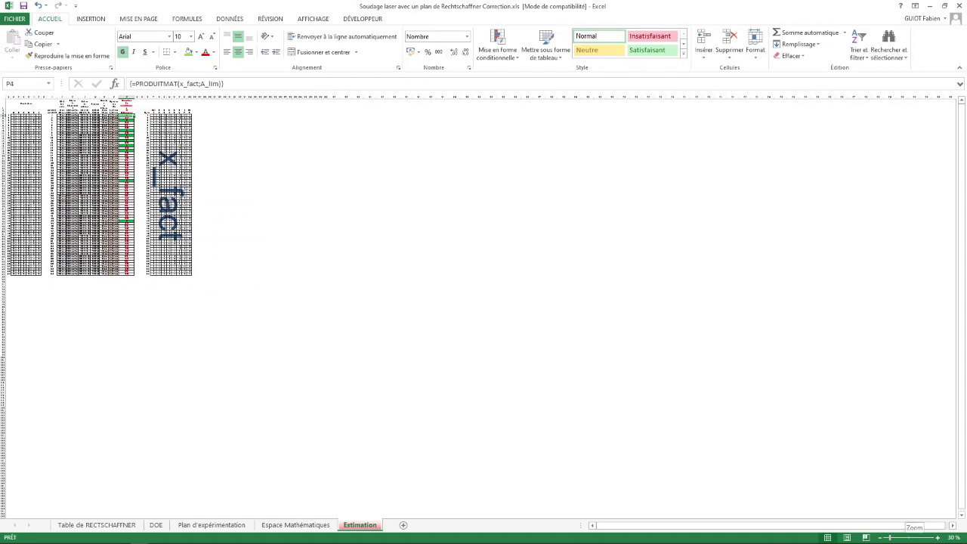
{"action": "left_click_drag", "start_coordinate": [889, 537], "coordinate": [906, 537]}
{"action": "left_click", "coordinate": [937, 537]}
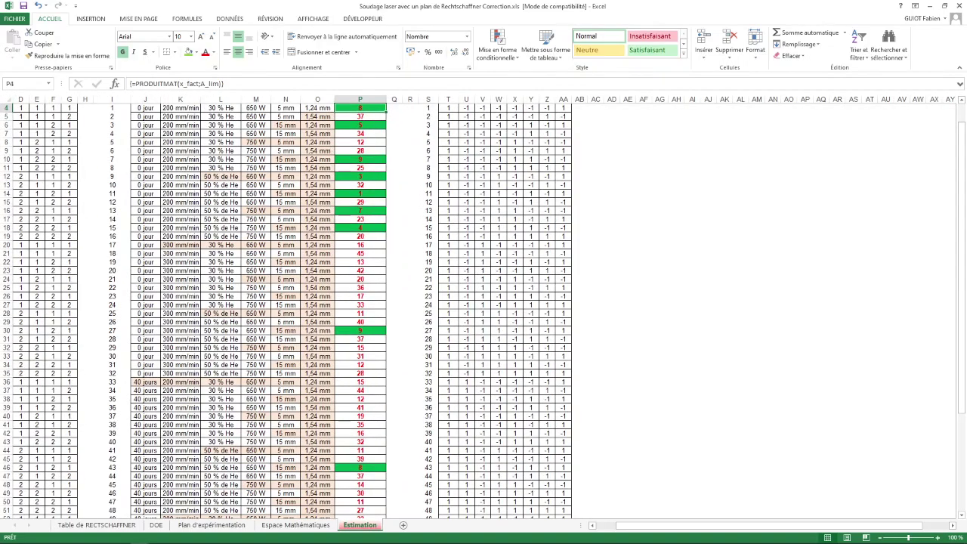
Go to the named range A_lim and examine the limited vector A at 70 % zoom.
{"action": "left_click", "coordinate": [26, 84]}
{"action": "type", "text": "a_lim"}
{"action": "key", "text": "Return"}
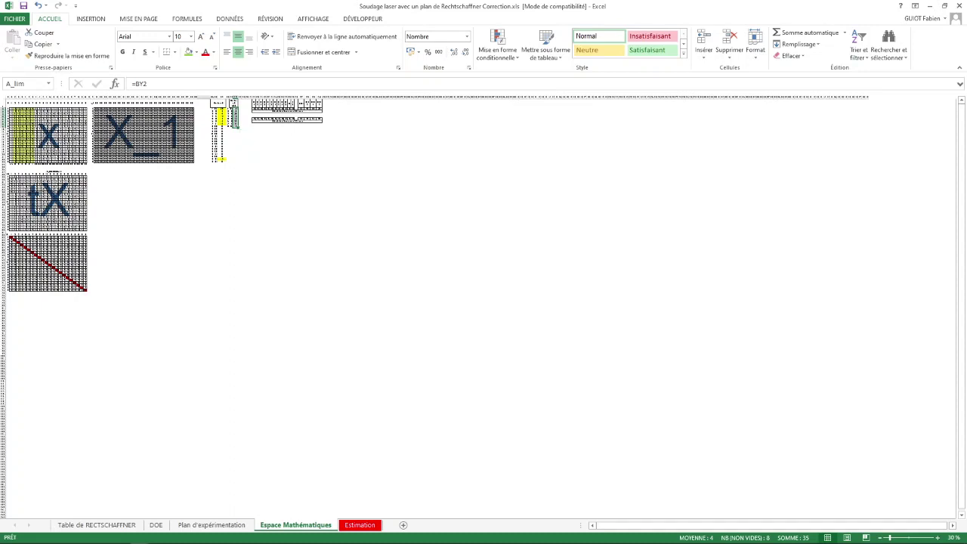
{"action": "left_click", "coordinate": [938, 537]}
{"action": "left_click", "coordinate": [937, 537]}
{"action": "left_click", "coordinate": [937, 537]}
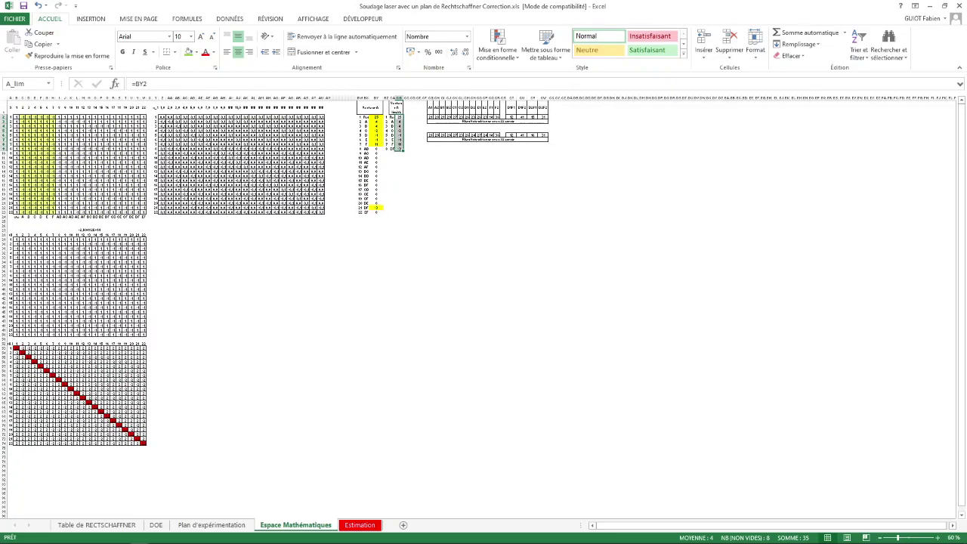
{"action": "left_click", "coordinate": [937, 537]}
{"action": "scroll", "coordinate": [483, 309], "scroll_direction": "up", "scroll_amount": 1}
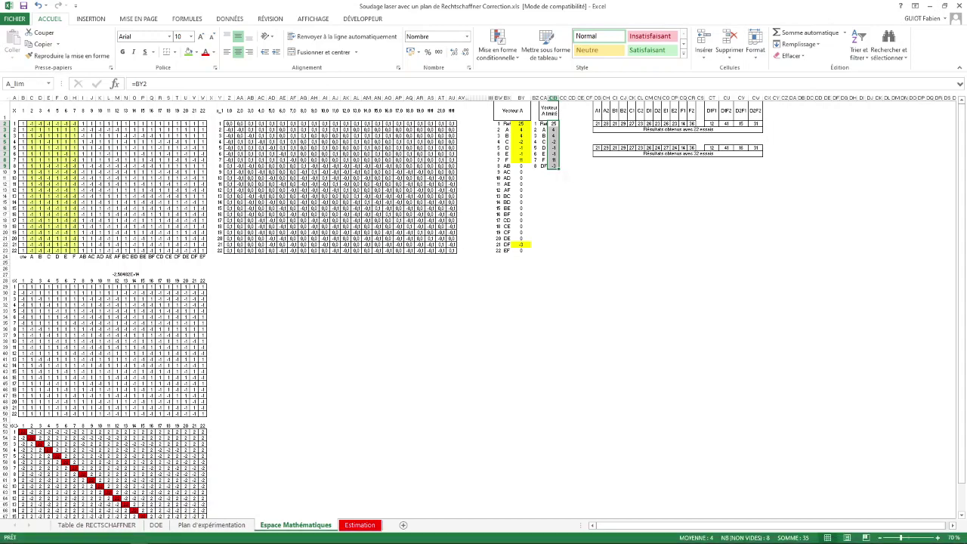
Return to the Estimation sheet and point out the Ref column values of the x_fact matrix.
{"action": "key", "text": "ctrl+Page_Down"}
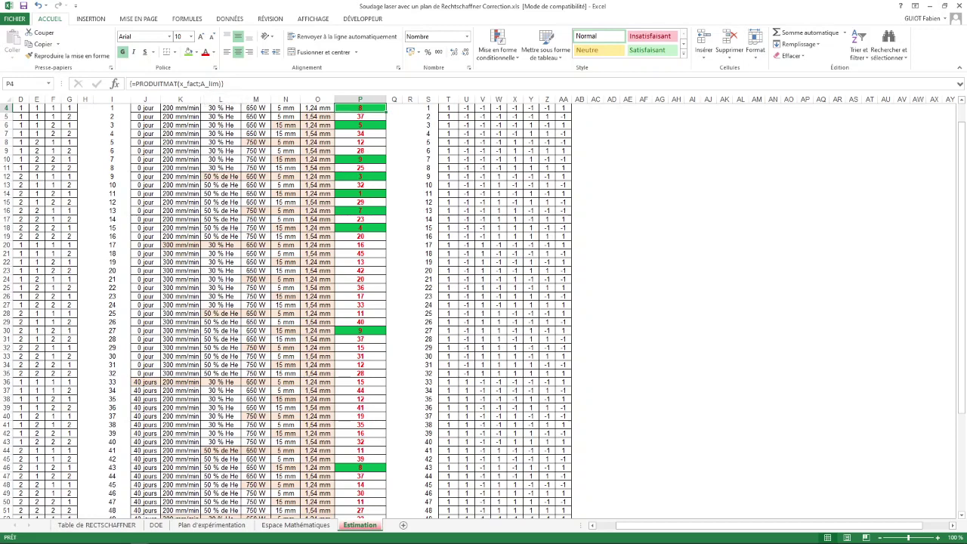
{"action": "scroll", "coordinate": [484, 302], "scroll_direction": "up", "scroll_amount": 1}
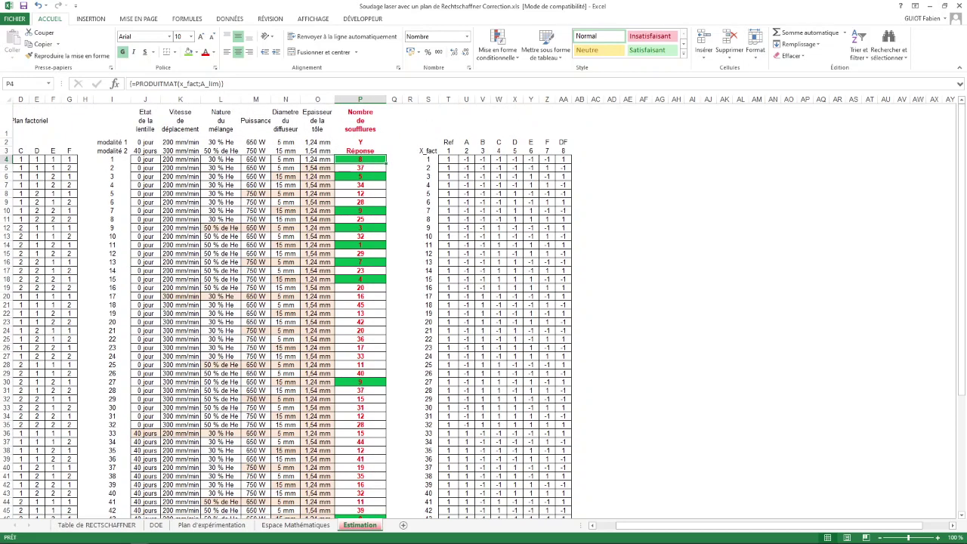
{"action": "left_click_drag", "start_coordinate": [448, 159], "coordinate": [466, 167]}
{"action": "left_click", "coordinate": [448, 159]}
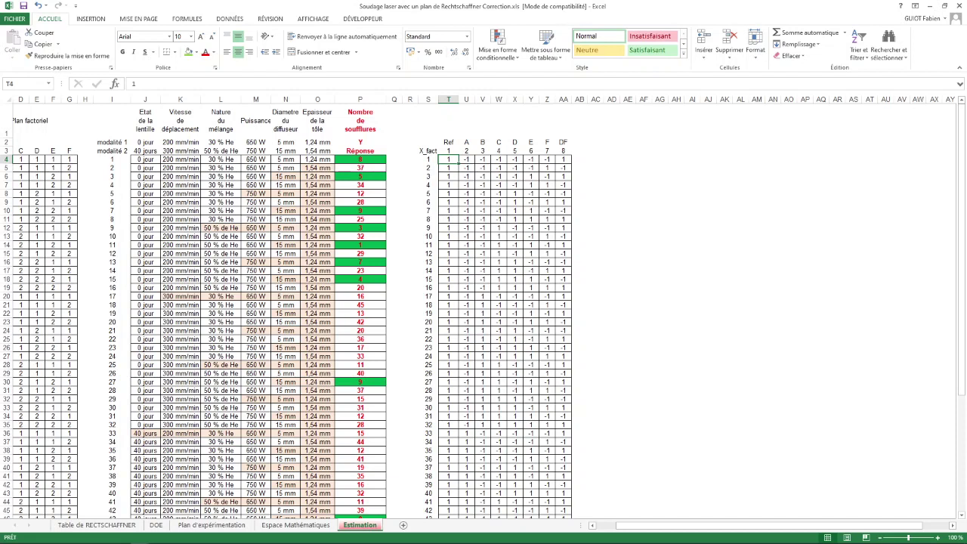
{"action": "left_click_drag", "start_coordinate": [457, 160], "coordinate": [454, 289]}
Go through the x_fact column headings one by one, from Ref and factors A to F to the DF interaction.
{"action": "left_click", "coordinate": [447, 142]}
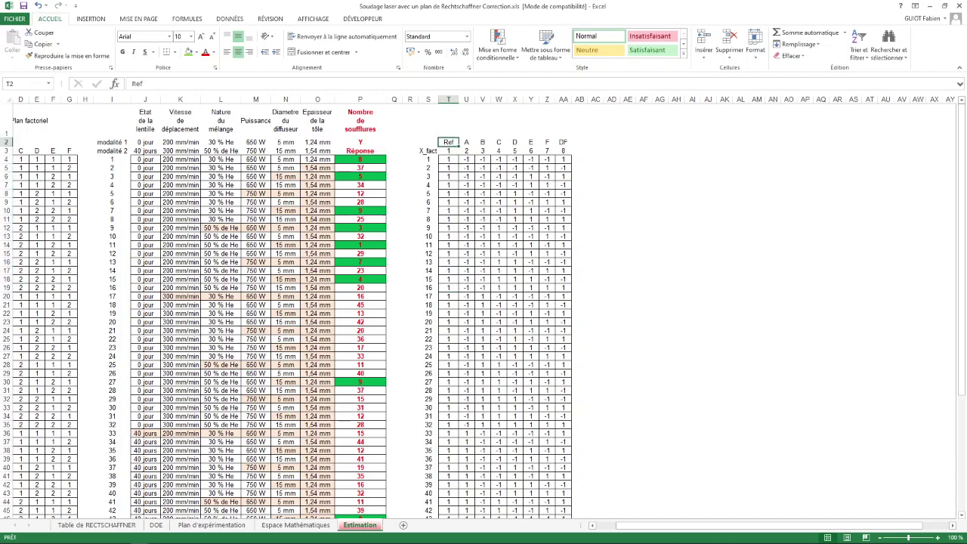
{"action": "left_click", "coordinate": [466, 142]}
{"action": "left_click", "coordinate": [482, 142]}
{"action": "left_click", "coordinate": [497, 142]}
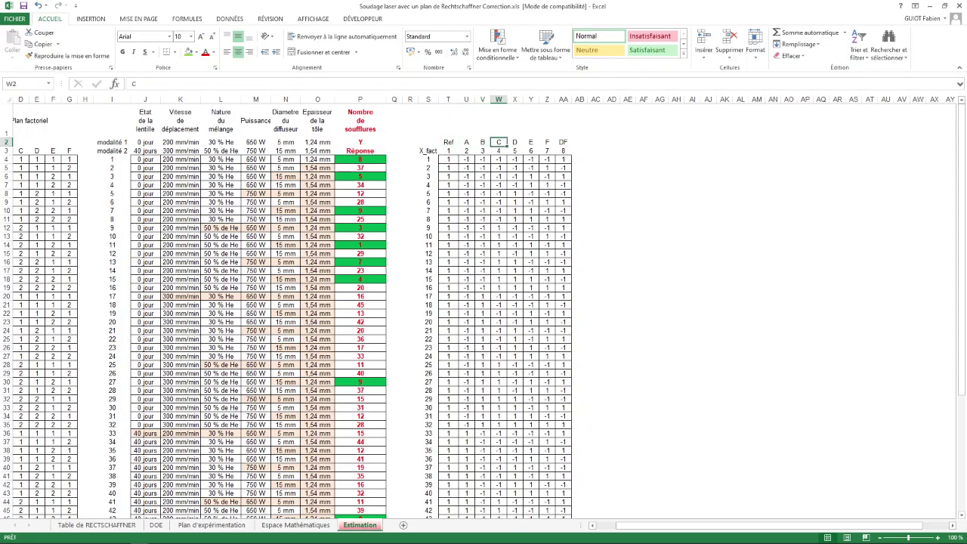
{"action": "key", "text": "Right"}
{"action": "key", "text": "Right"}
{"action": "key", "text": "Right"}
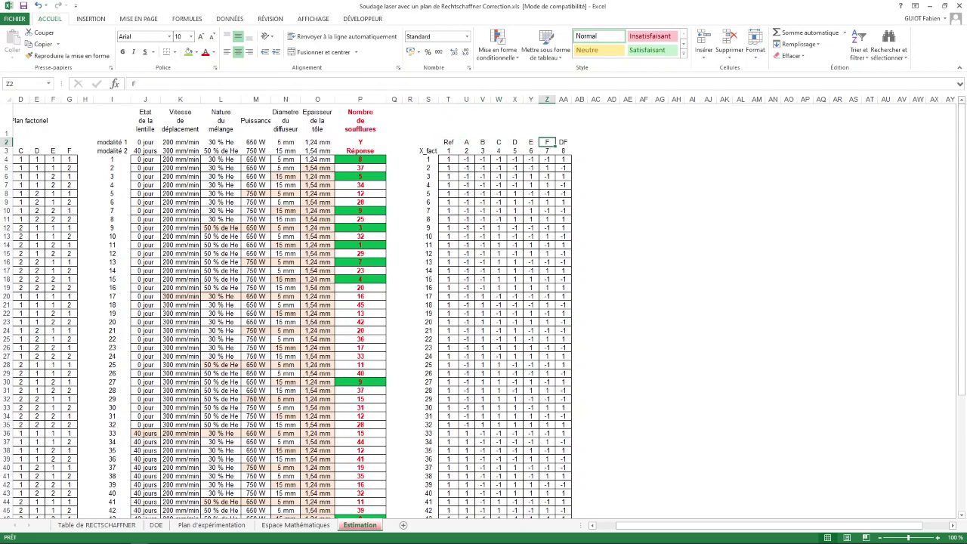
{"action": "key", "text": "Right"}
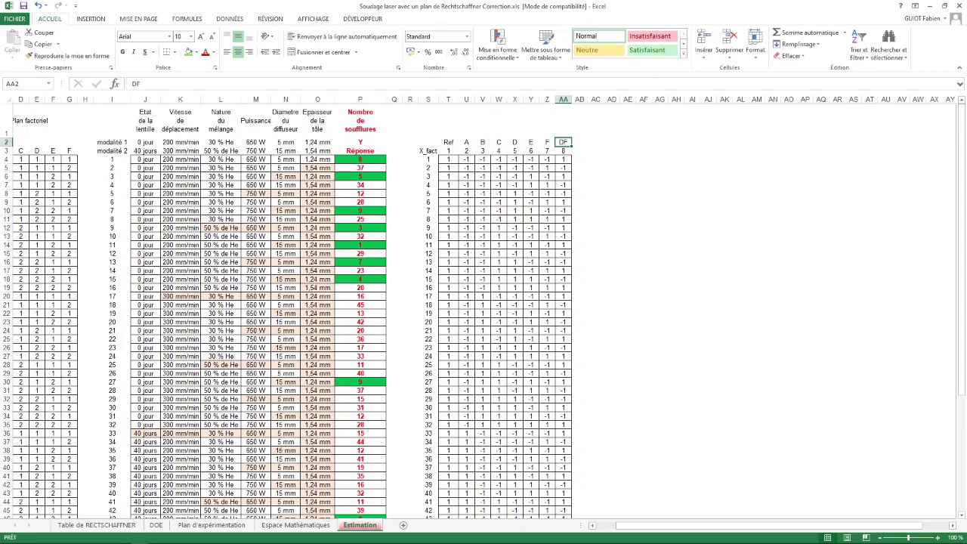
Compare factor A's coded values in x_fact with the factorial plan, checking the first nine combinations and the formula for combination 33.
{"action": "left_click_drag", "start_coordinate": [466, 159], "coordinate": [466, 227]}
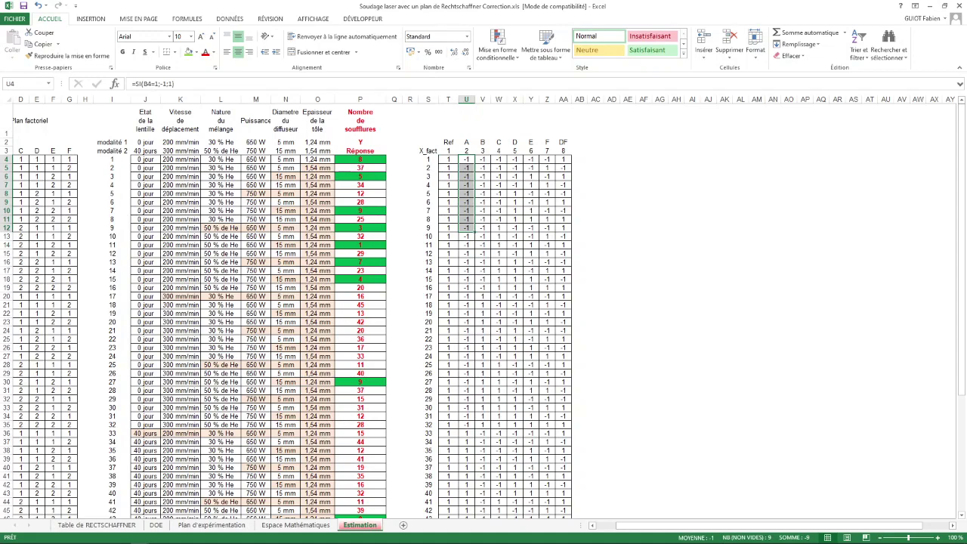
{"action": "scroll", "coordinate": [483, 303], "scroll_direction": "left", "scroll_amount": 3}
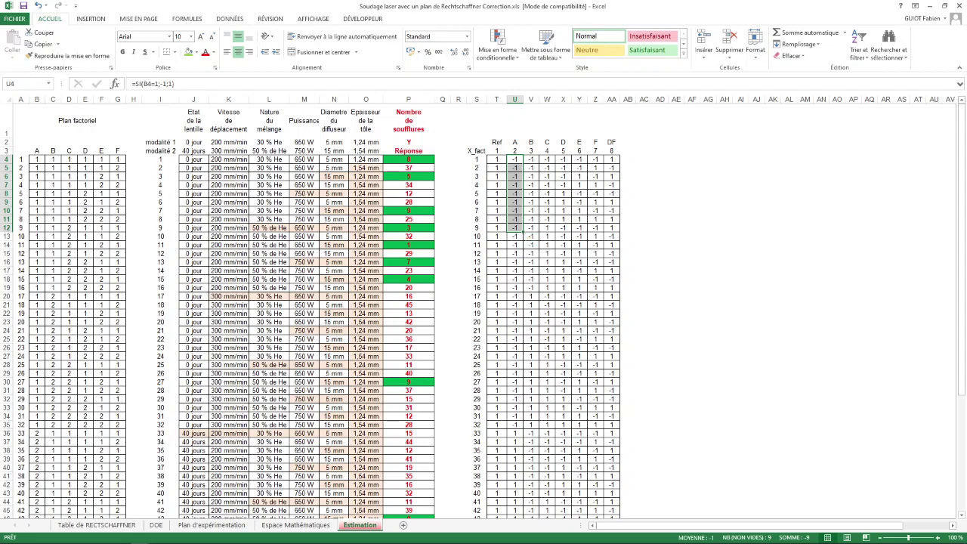
{"action": "left_click", "coordinate": [36, 432]}
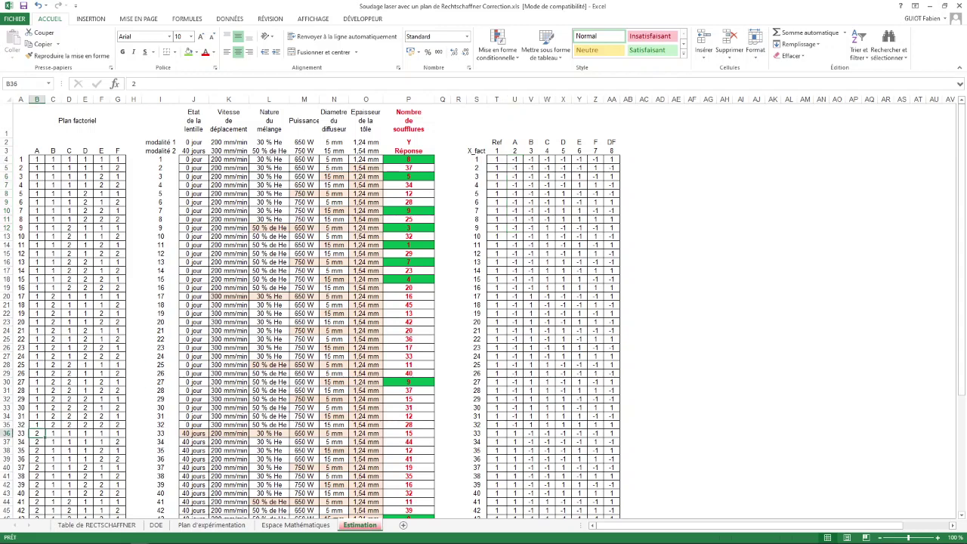
{"action": "left_click", "coordinate": [496, 433]}
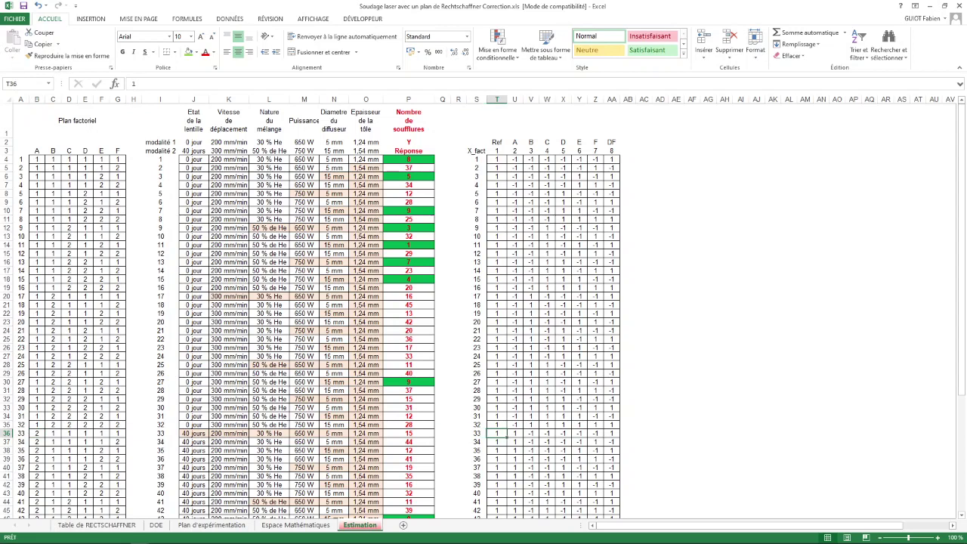
{"action": "left_click", "coordinate": [507, 434]}
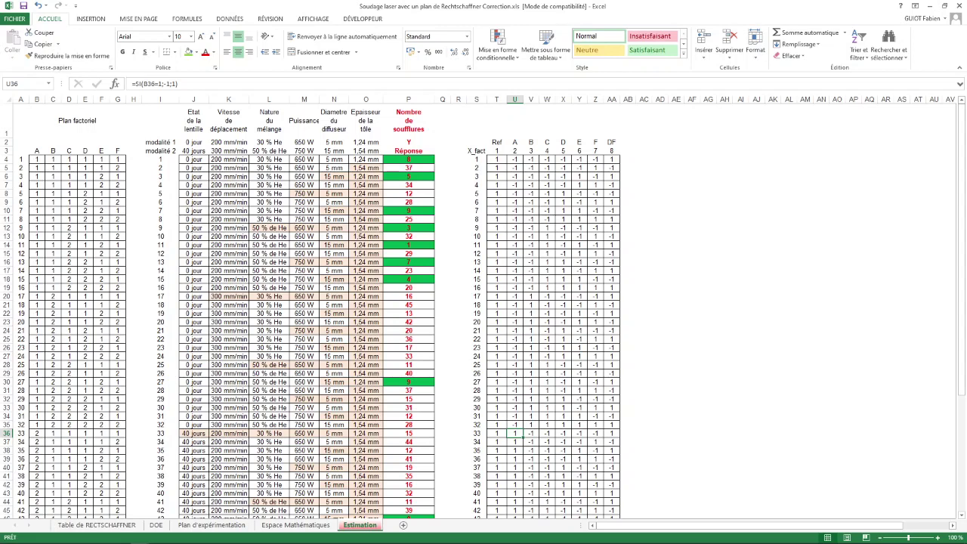
Inspect the formulas of the DF interaction and the estimated response for combination 1.
{"action": "left_click", "coordinate": [611, 159]}
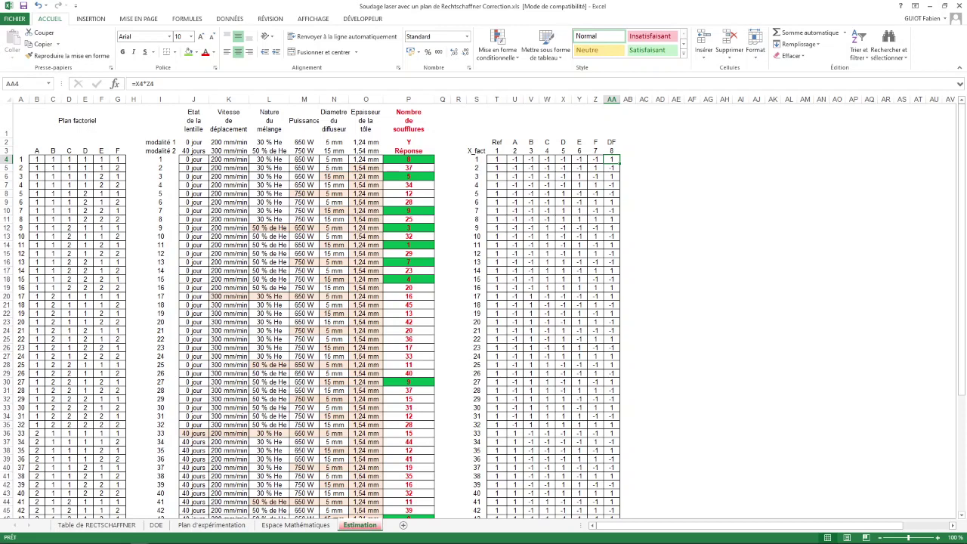
{"action": "left_click", "coordinate": [407, 159]}
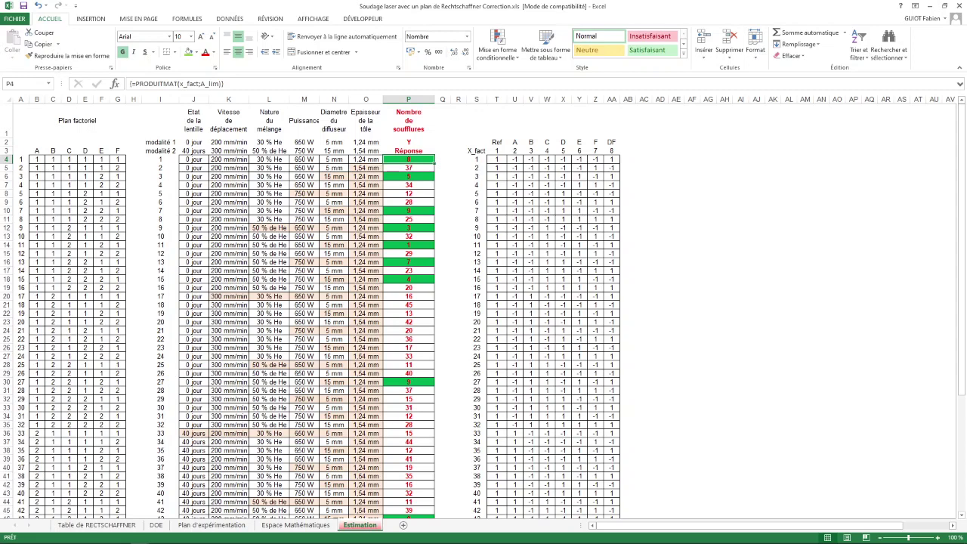
{"action": "key", "text": "alt+Tab"}
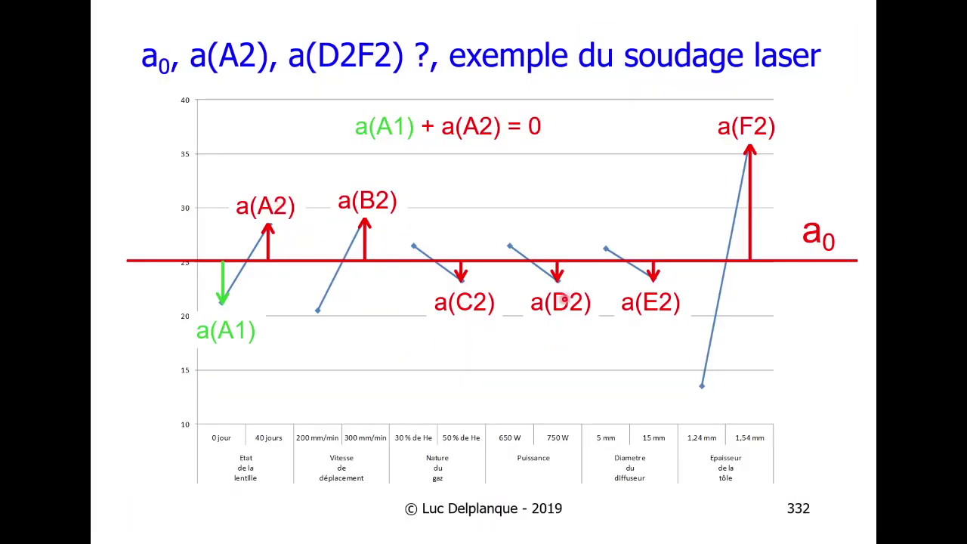
{"action": "left_click", "coordinate": [622, 217]}
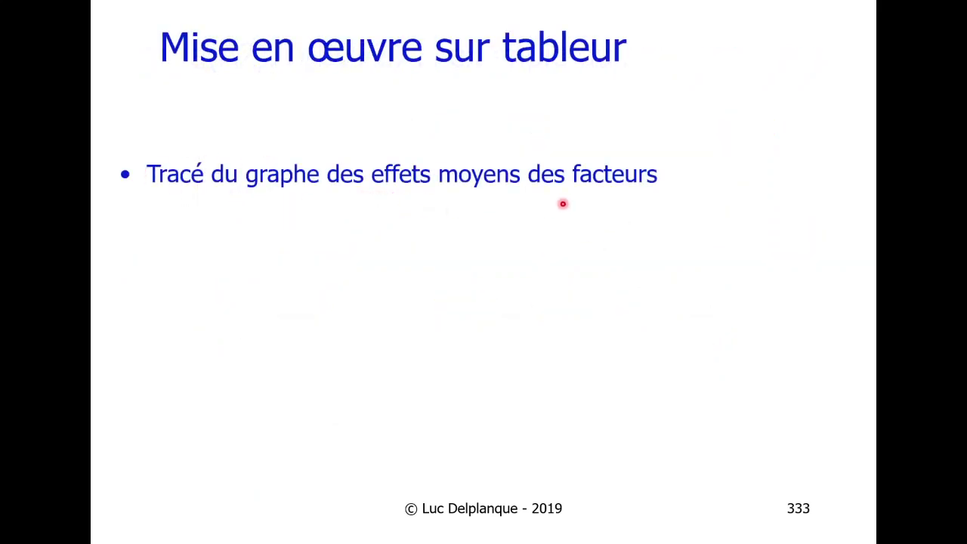
{"action": "left_click", "coordinate": [694, 191]}
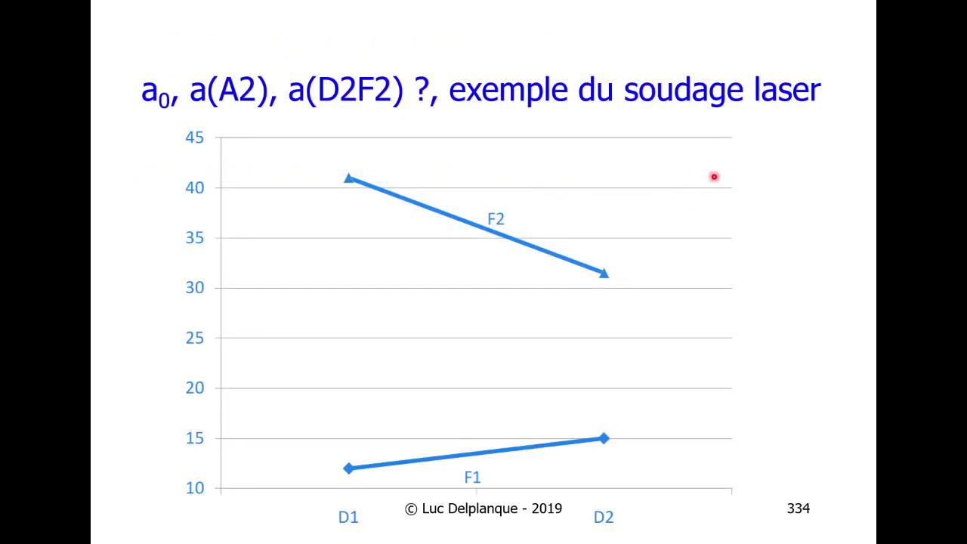
{"action": "key", "text": "Right"}
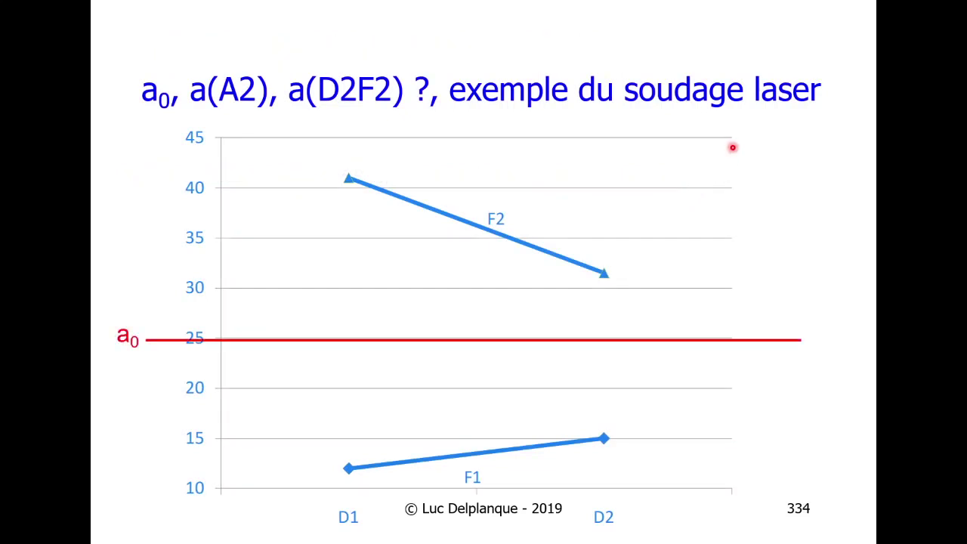